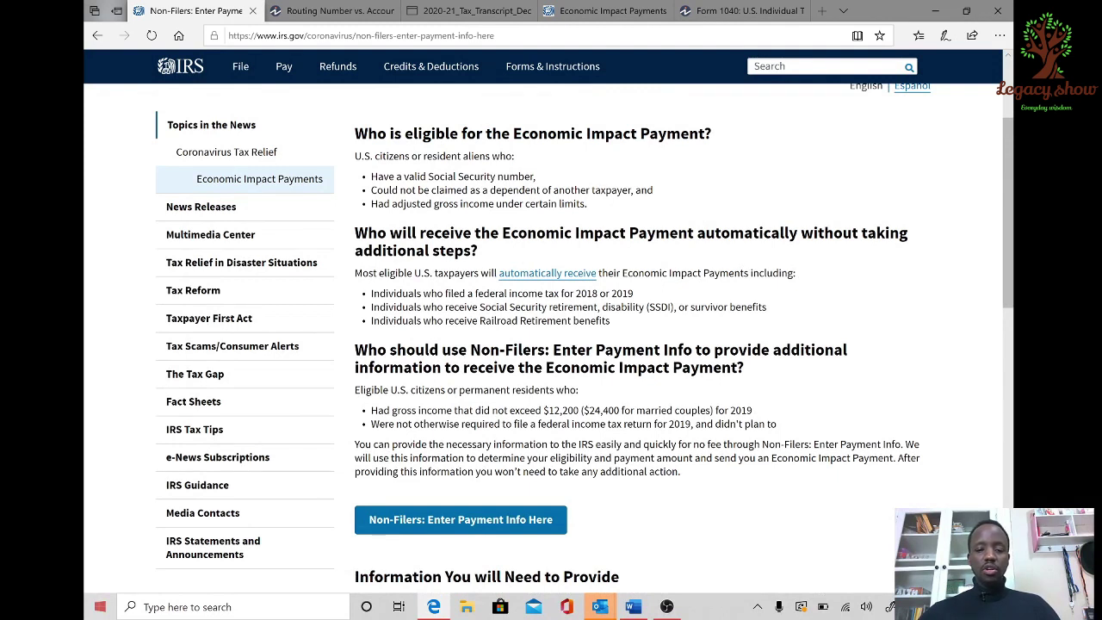
# - Scroll down the IRS page and follow the 'Non-Filers: Enter Payment Info Here' button
pyautogui.scroll(-1, 551, 345)
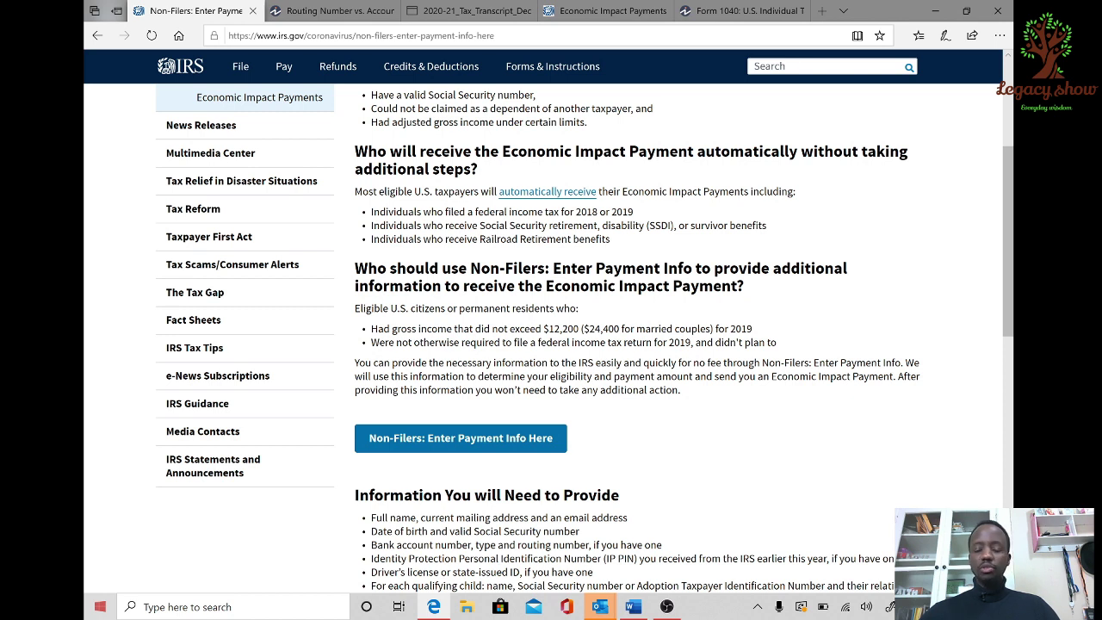
pyautogui.scroll(-1, 528, 255)
pyautogui.scroll(-1, 551, 335)
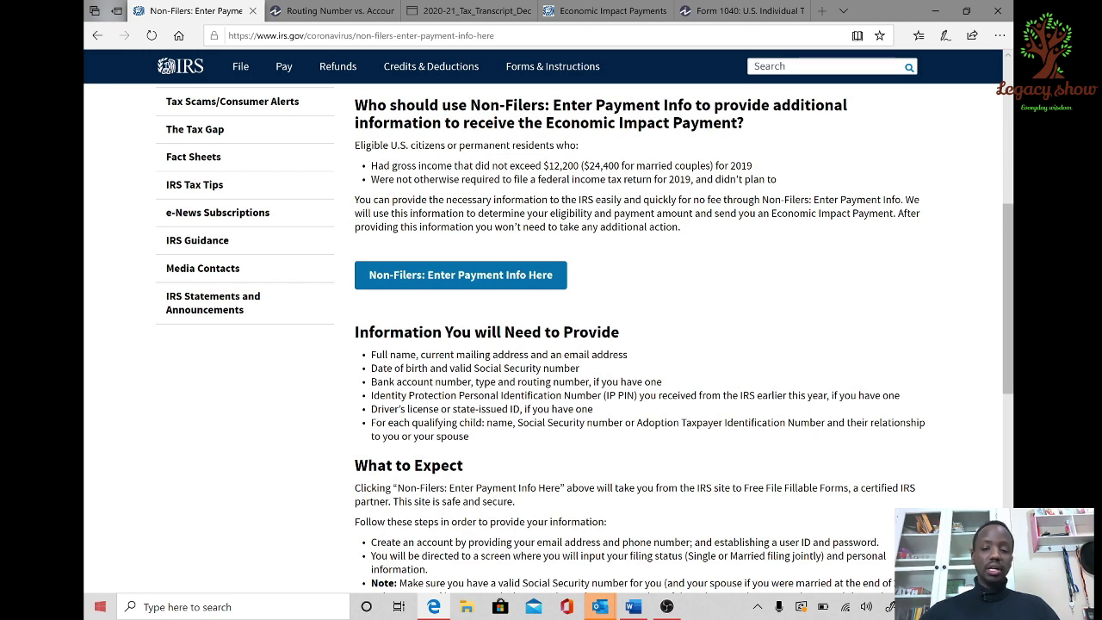
pyautogui.scroll(-1, 652, 194)
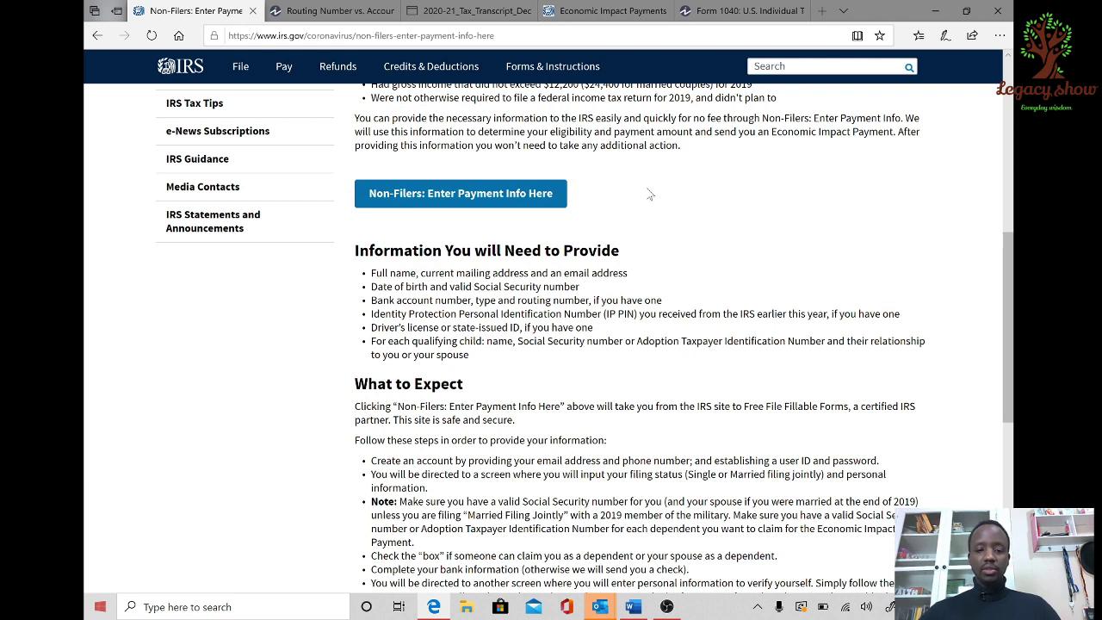
pyautogui.click(509, 195)
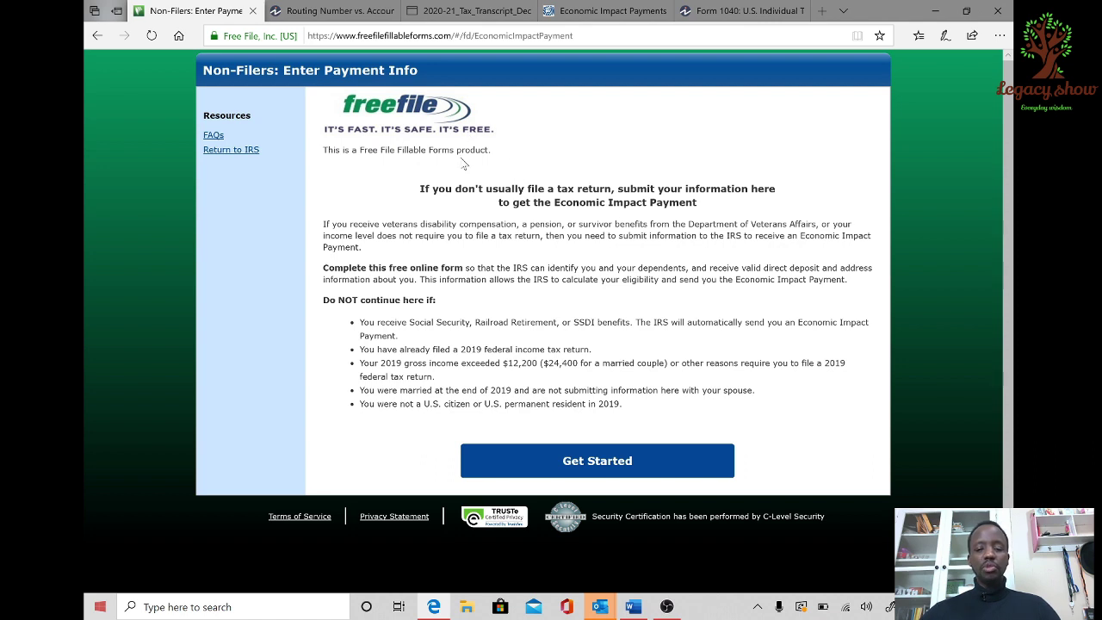
pyautogui.scroll(-1, 463, 164)
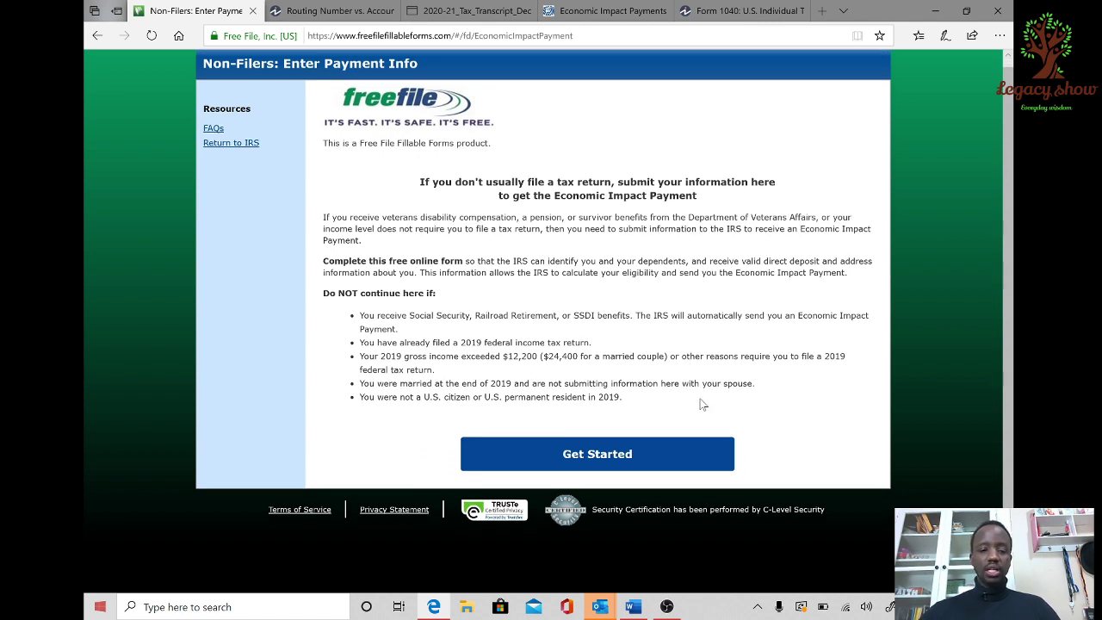
# - Get started with Non-Filers and enter the account email address twice to confirm it
pyautogui.click(608, 454)
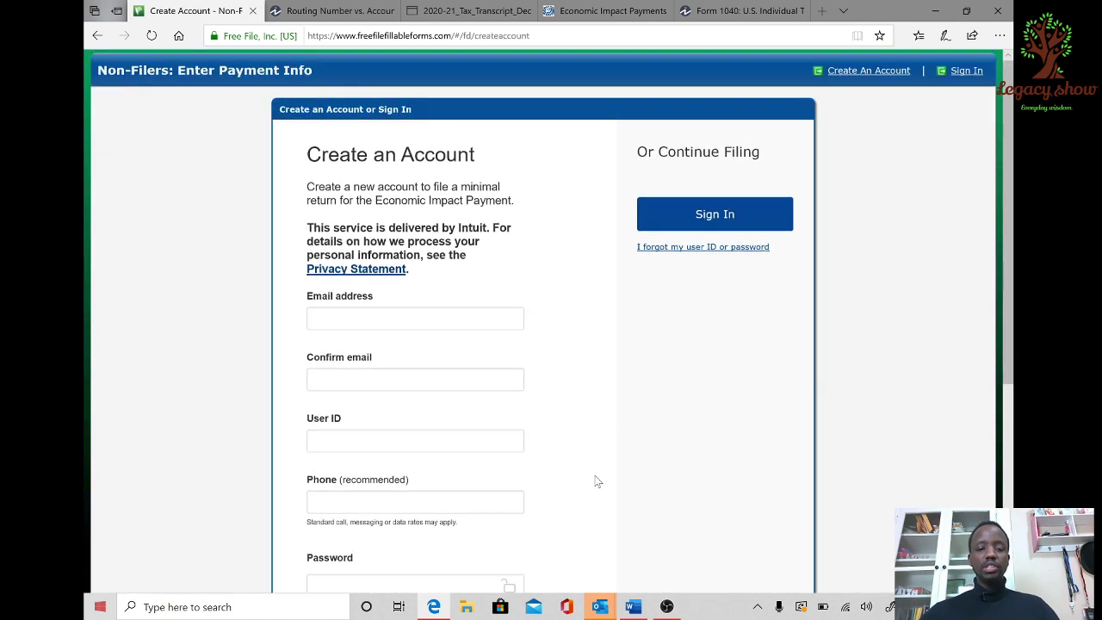
pyautogui.scroll(-2, 453, 293)
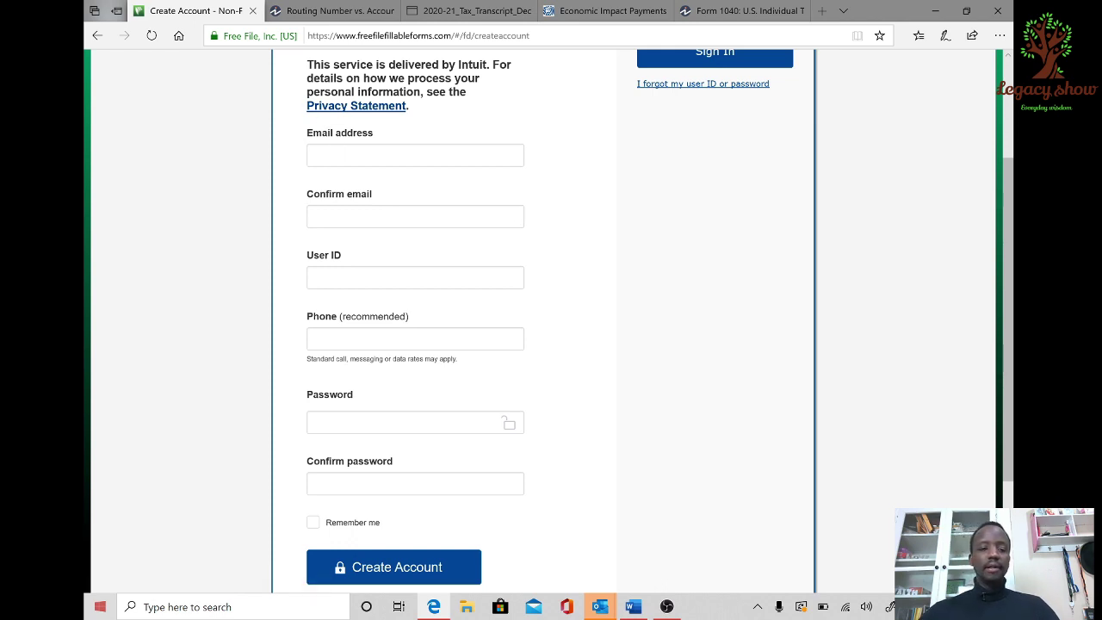
pyautogui.click(361, 155)
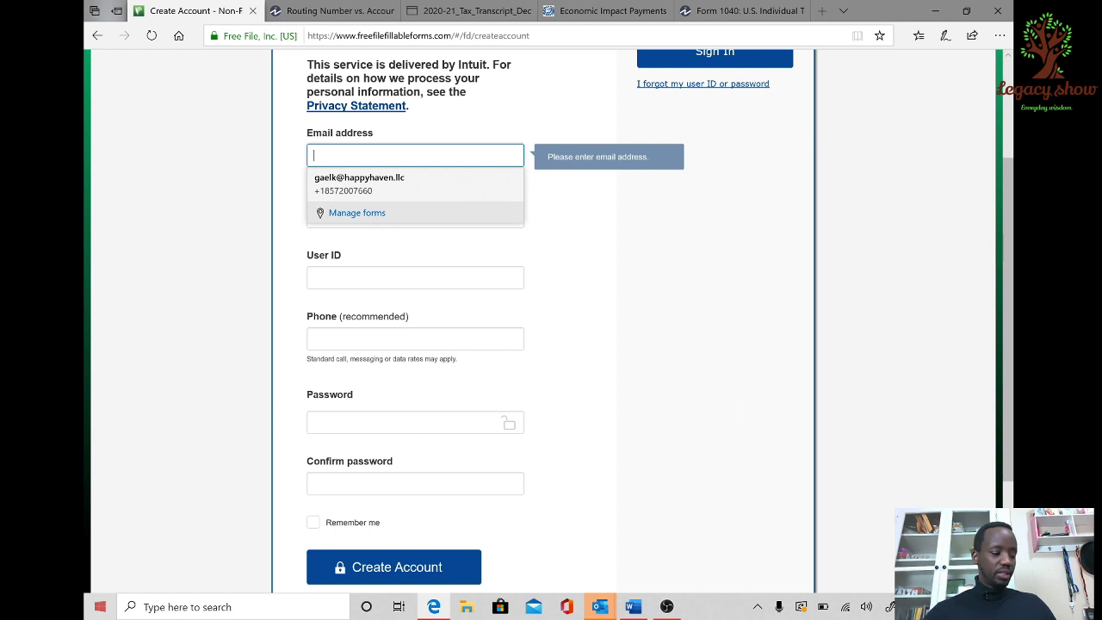
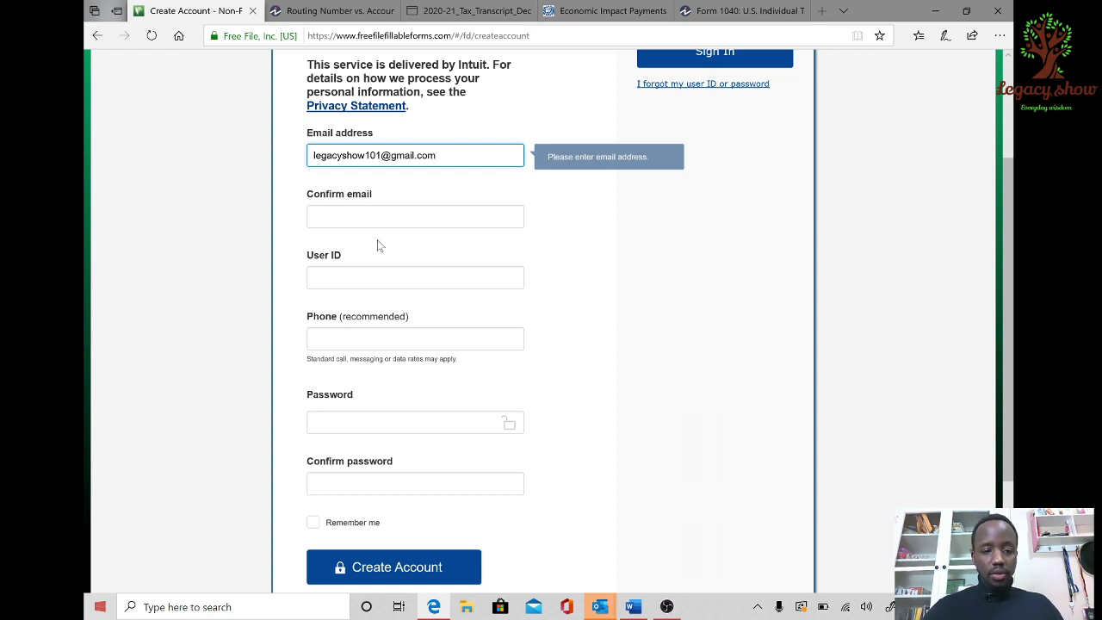
pyautogui.click(362, 216)
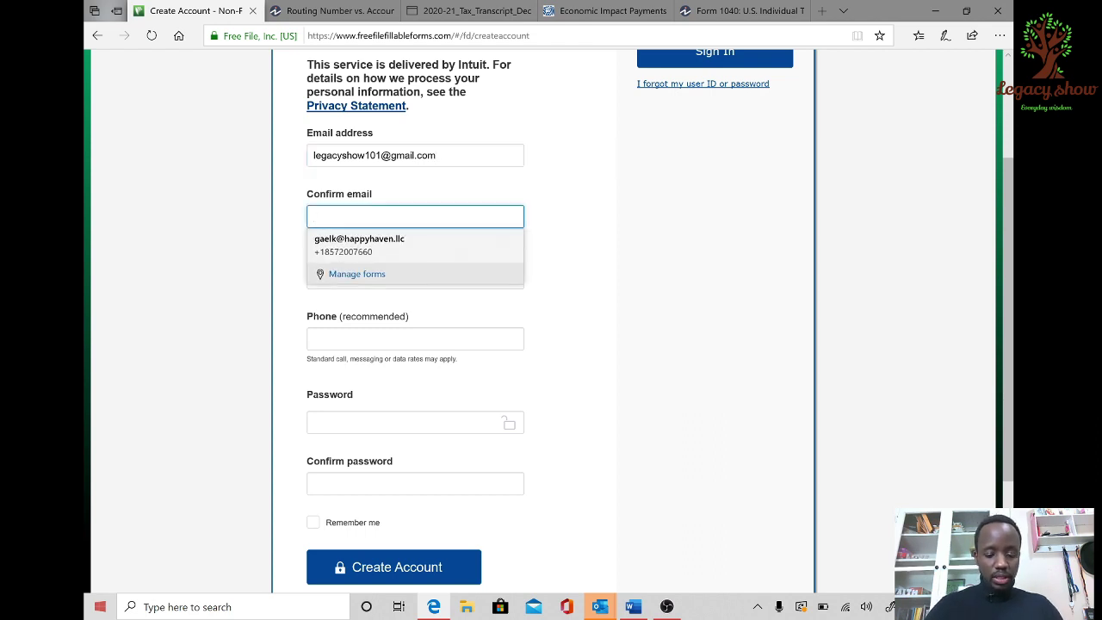
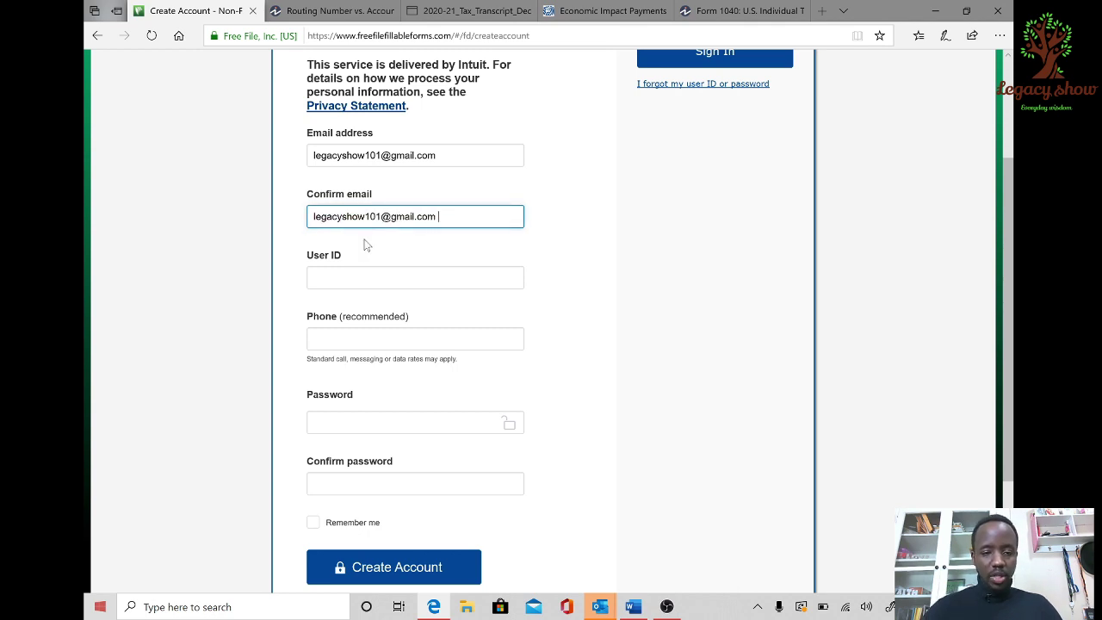
pyautogui.click(359, 276)
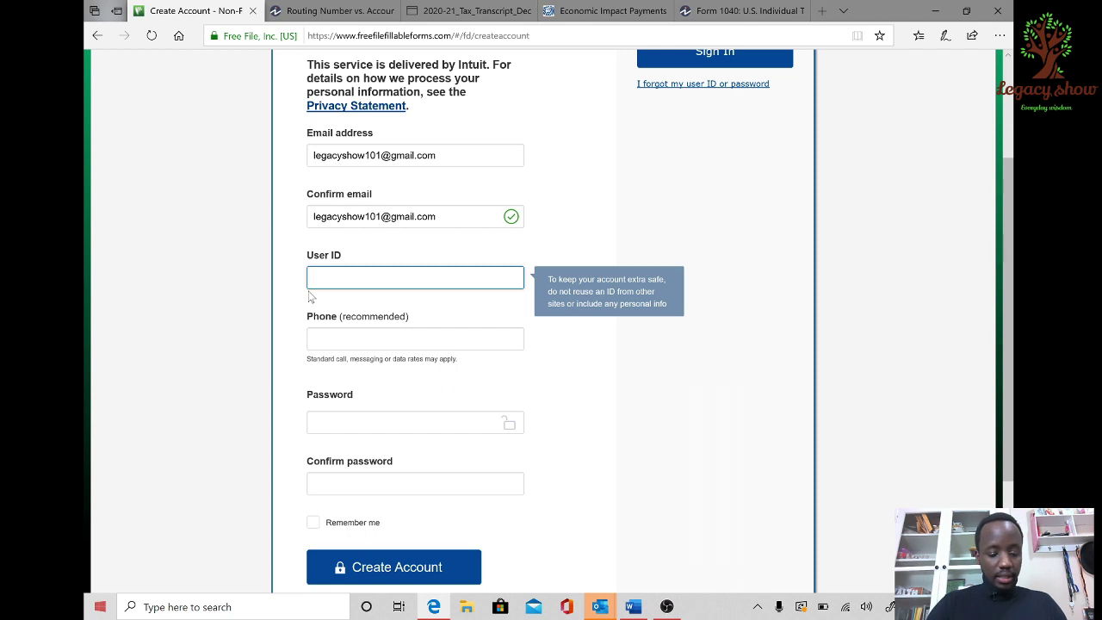
# - Enter a user ID for the new account and start on the phone number field
pyautogui.write('legacy')
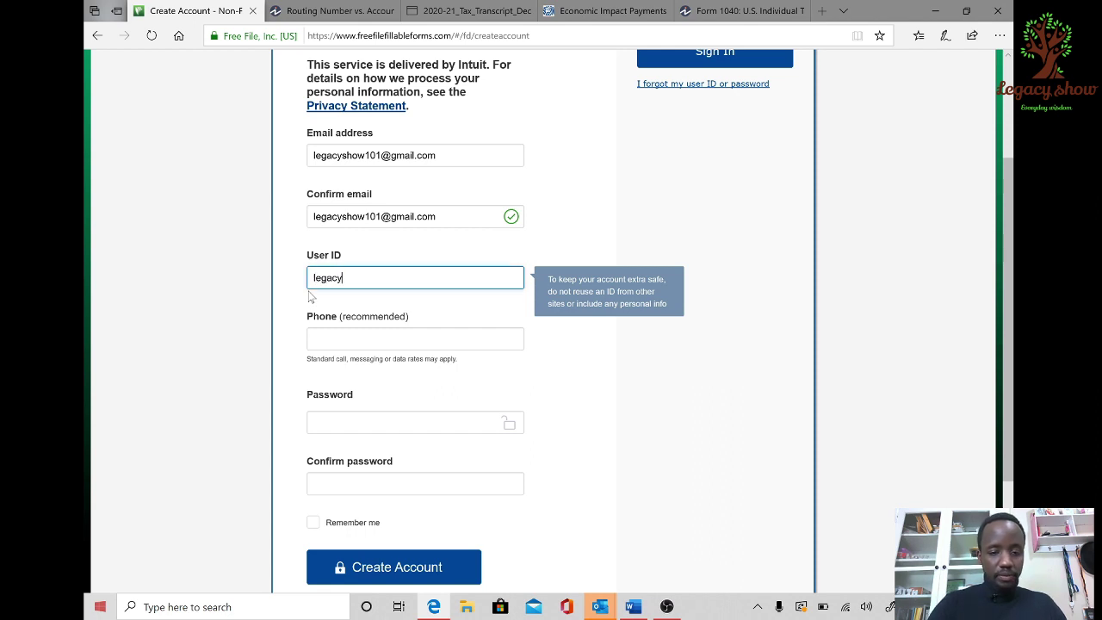
pyautogui.write('101')
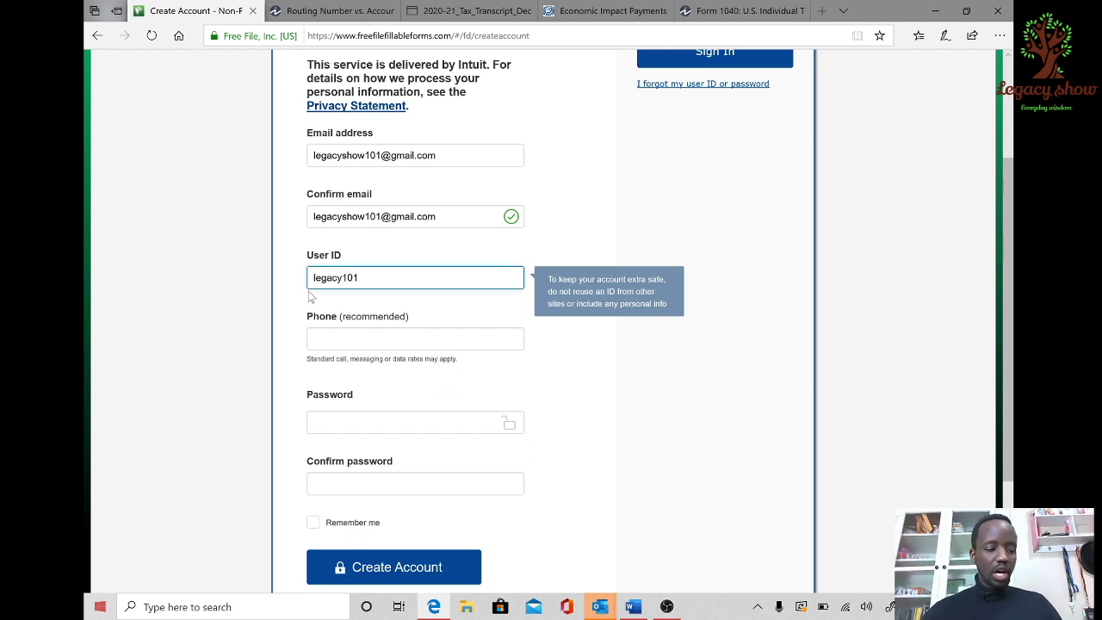
pyautogui.scroll(-2, 640, 411)
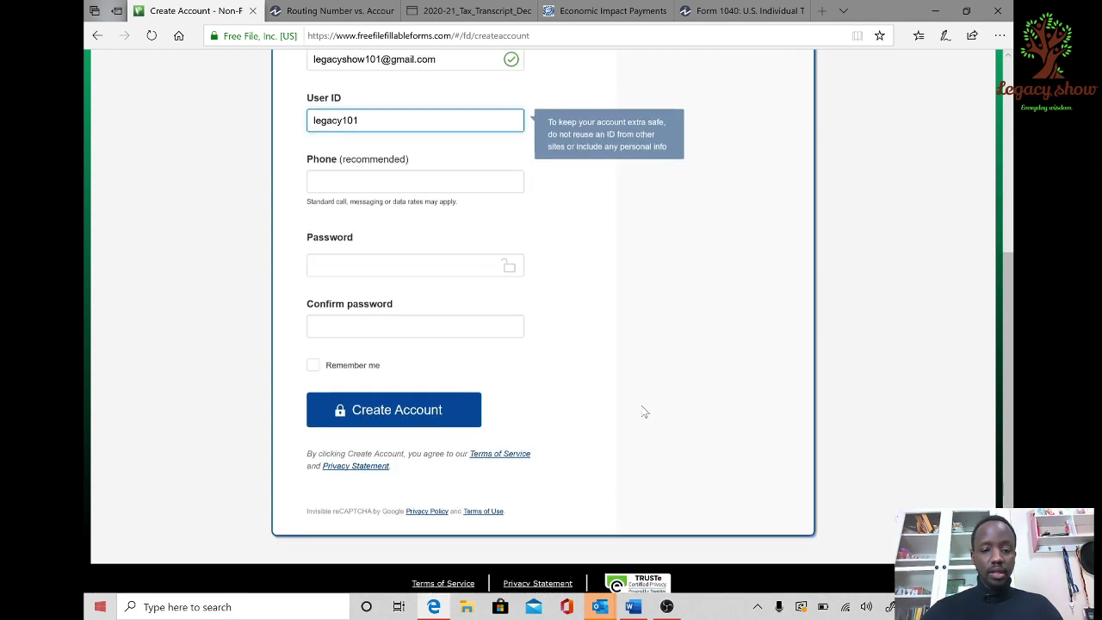
pyautogui.click(346, 171)
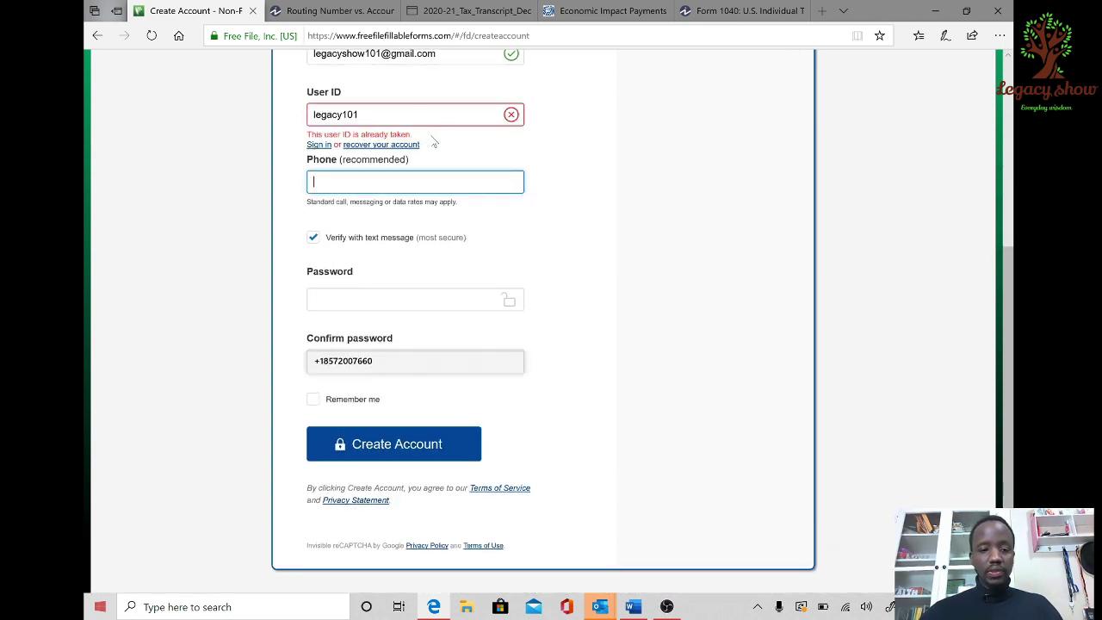
pyautogui.scroll(2, 528, 187)
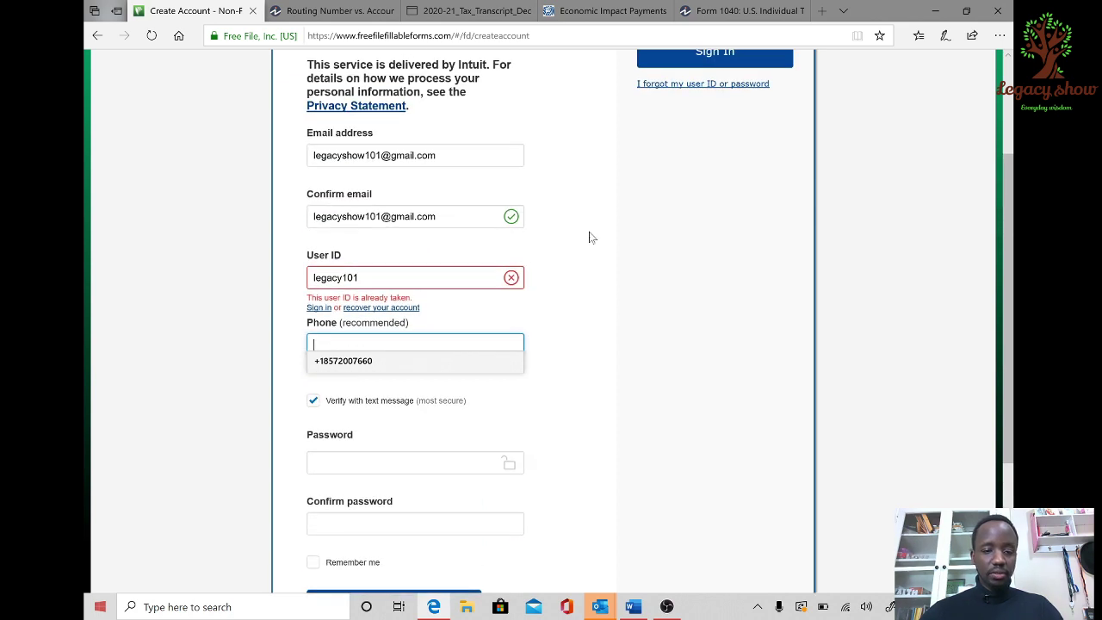
pyautogui.scroll(-2, 589, 232)
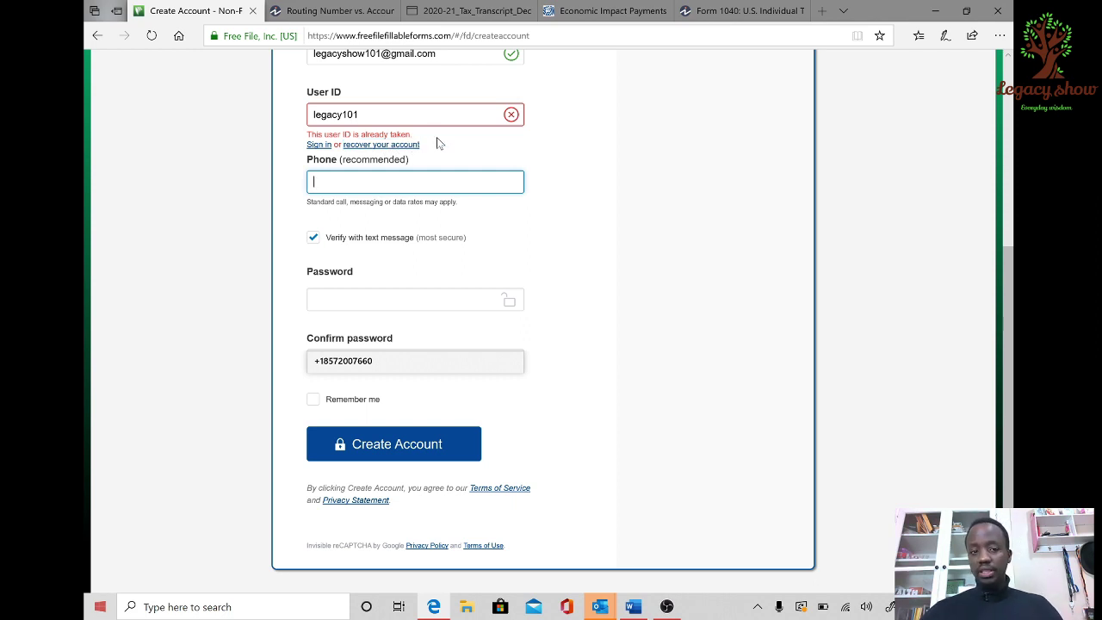
# - Append '1' to the already-taken user ID so it's accepted, then go to Password
pyautogui.click(359, 115)
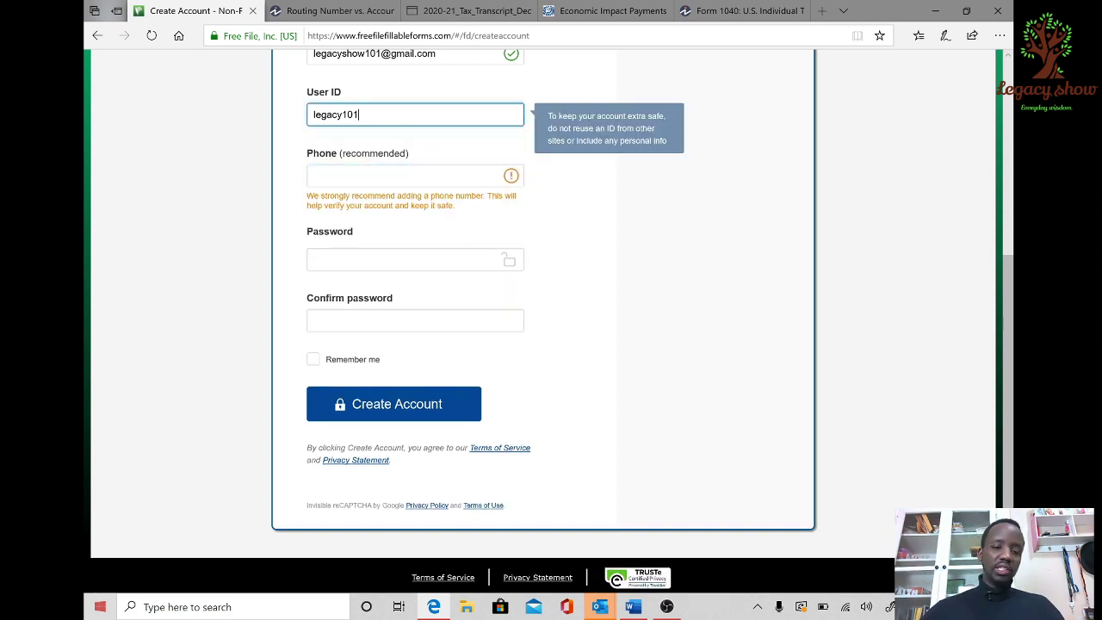
pyautogui.write('1')
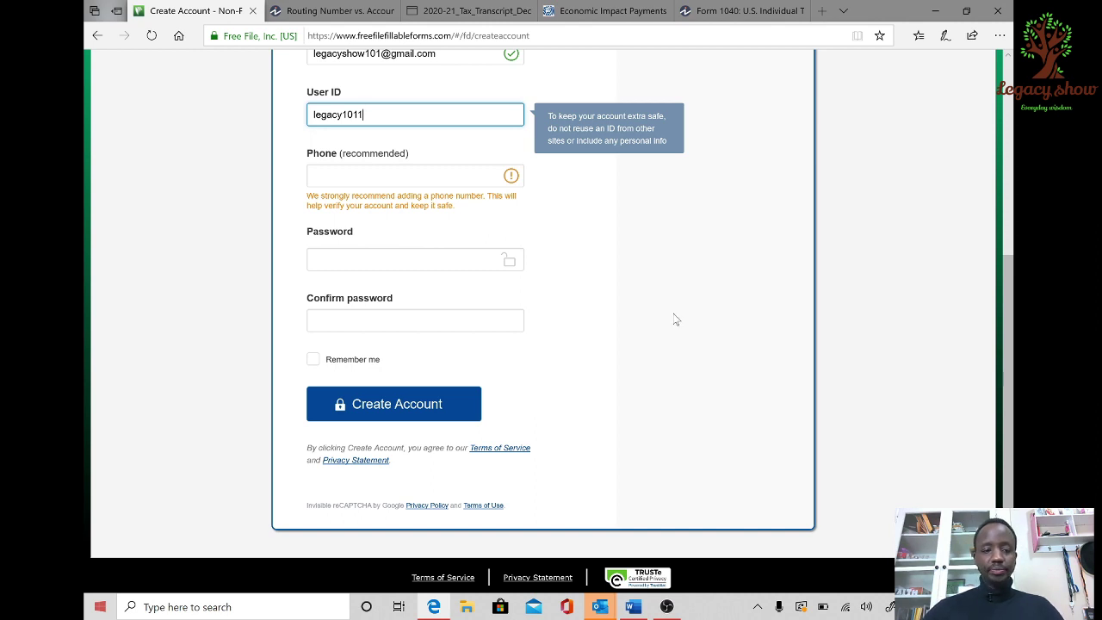
pyautogui.click(675, 318)
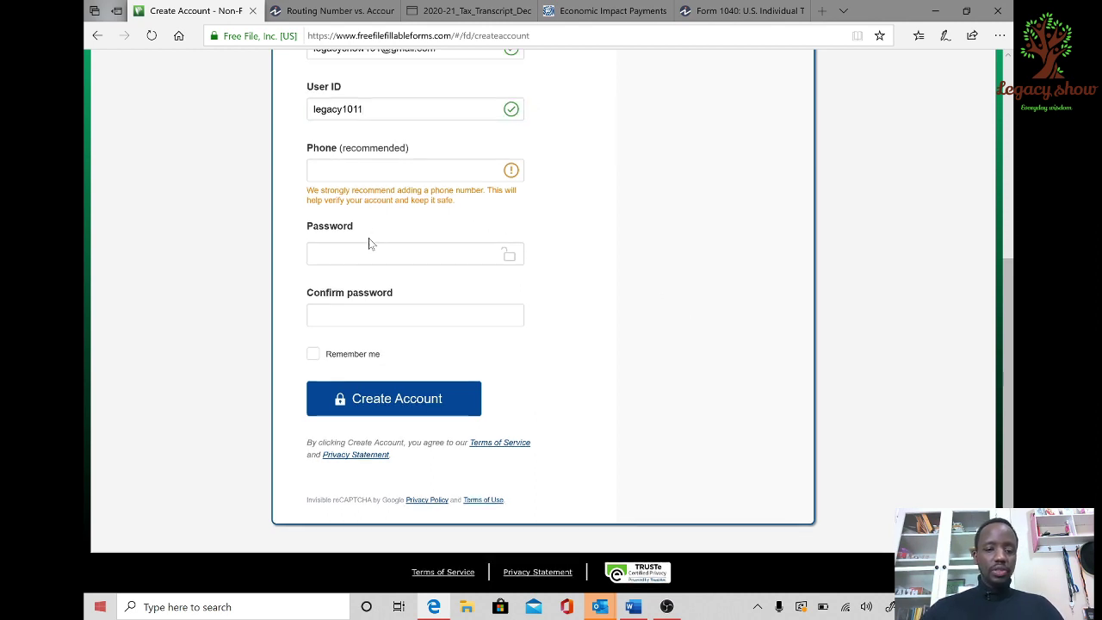
pyautogui.click(397, 253)
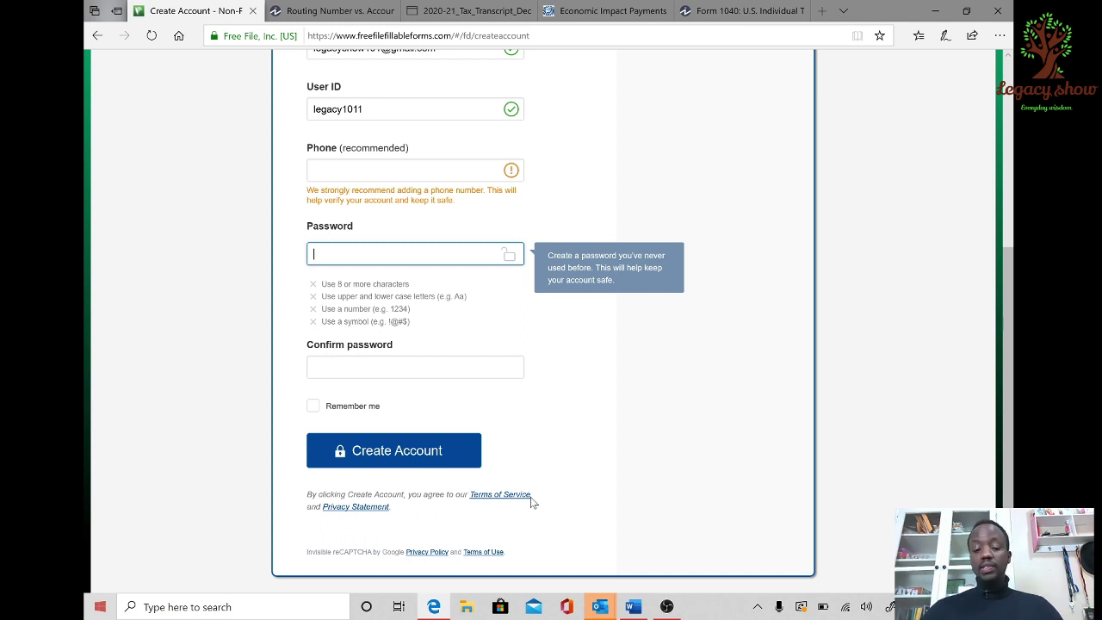
# - Check the password noted in the Word document, then minimize Word
pyautogui.moveTo(633, 610)
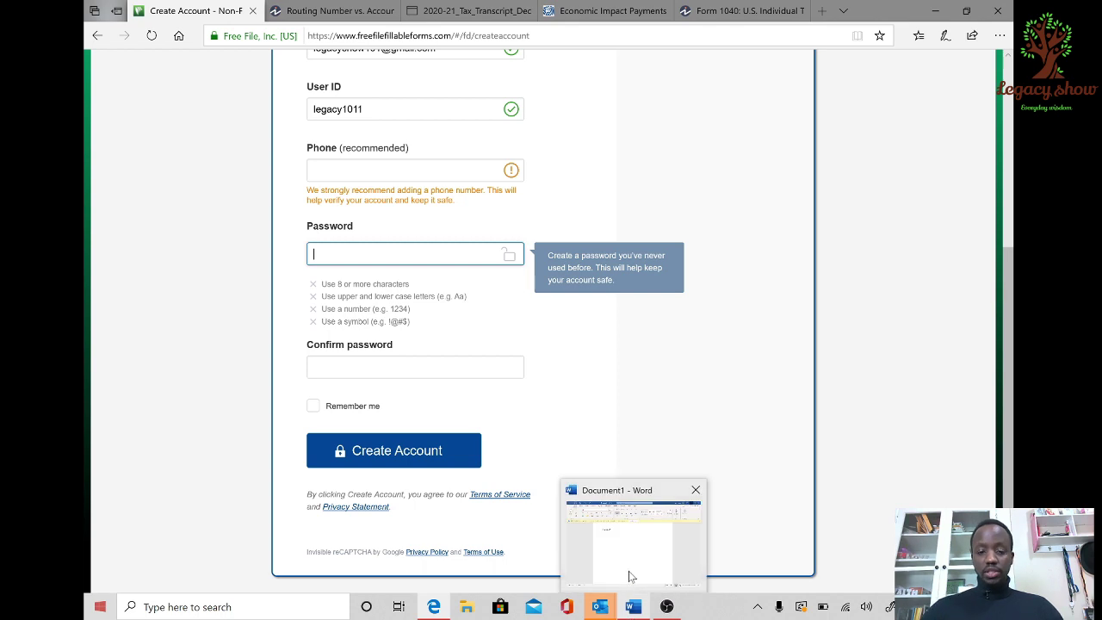
pyautogui.click(629, 571)
pyautogui.click(630, 575)
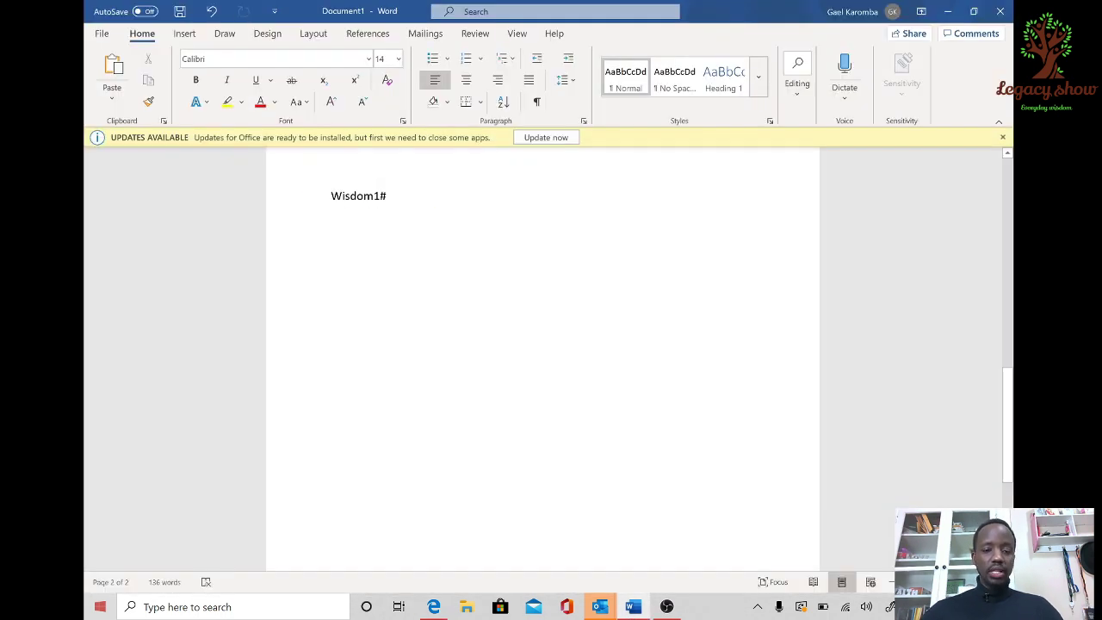
pyautogui.hotkey('shift', 'Home')
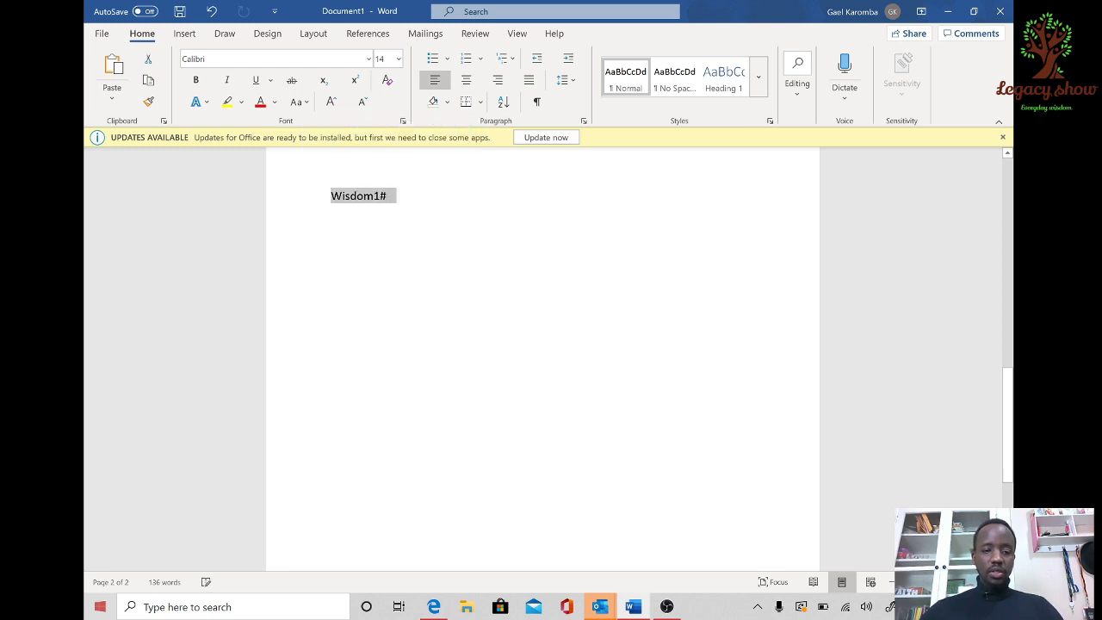
pyautogui.press('End')
pyautogui.press('Return')
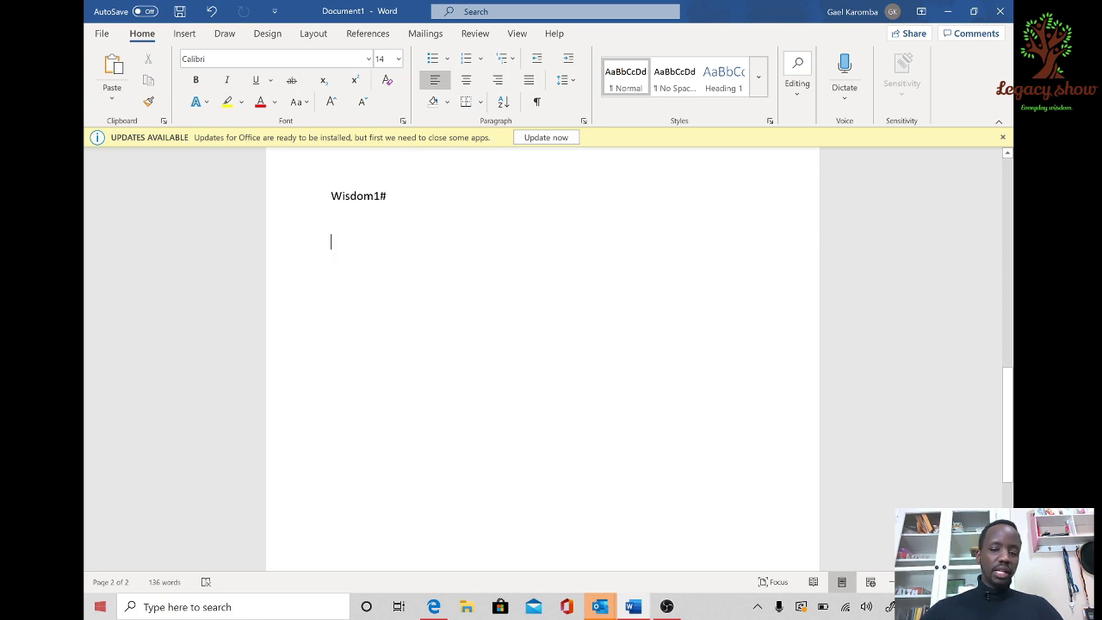
pyautogui.click(945, 9)
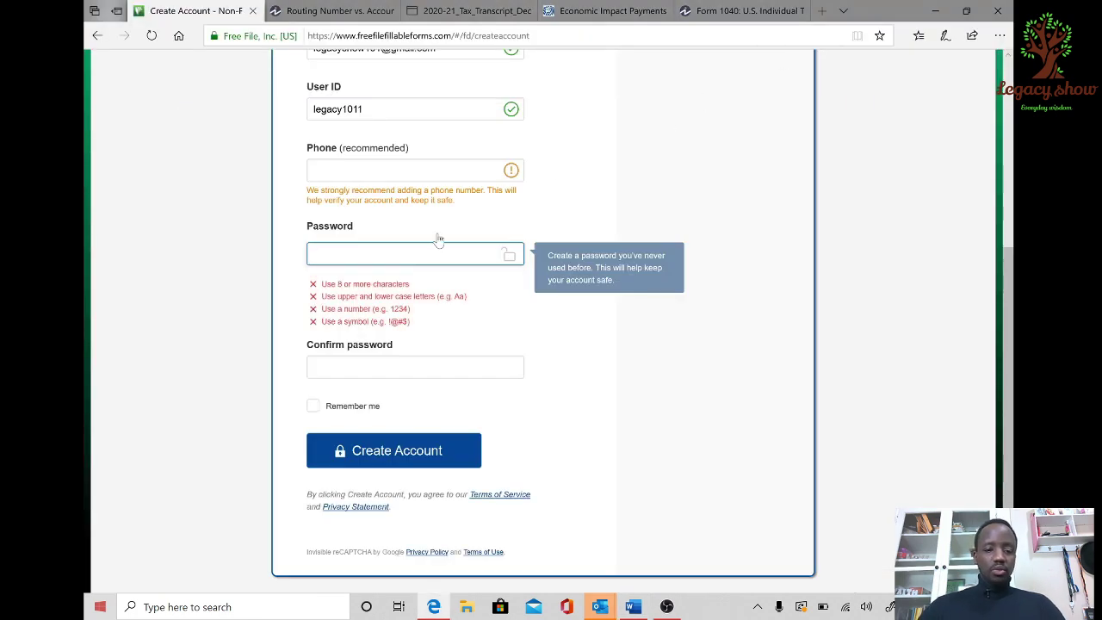
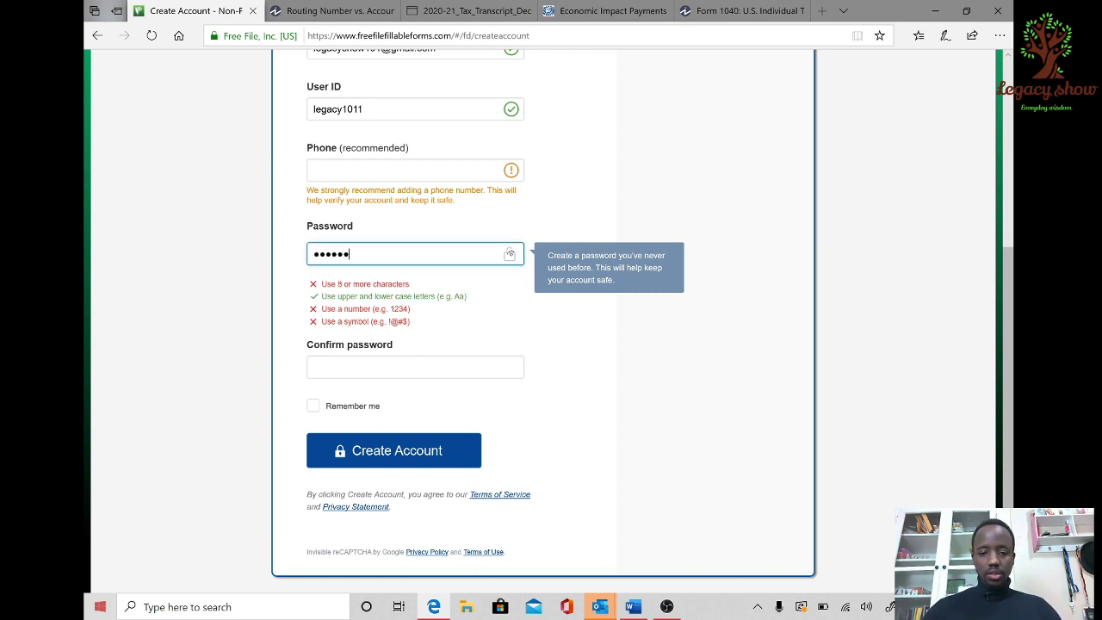
# - Type a strong account password until it rates STRONG, then enter it in Confirm password
pyautogui.click(509, 255)
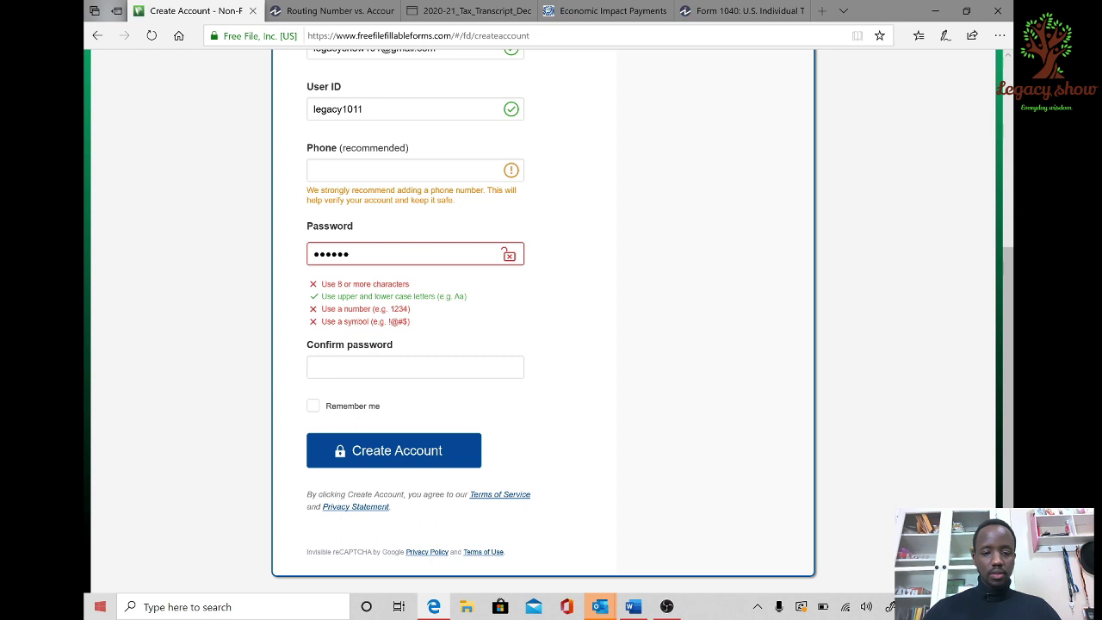
pyautogui.click(431, 254)
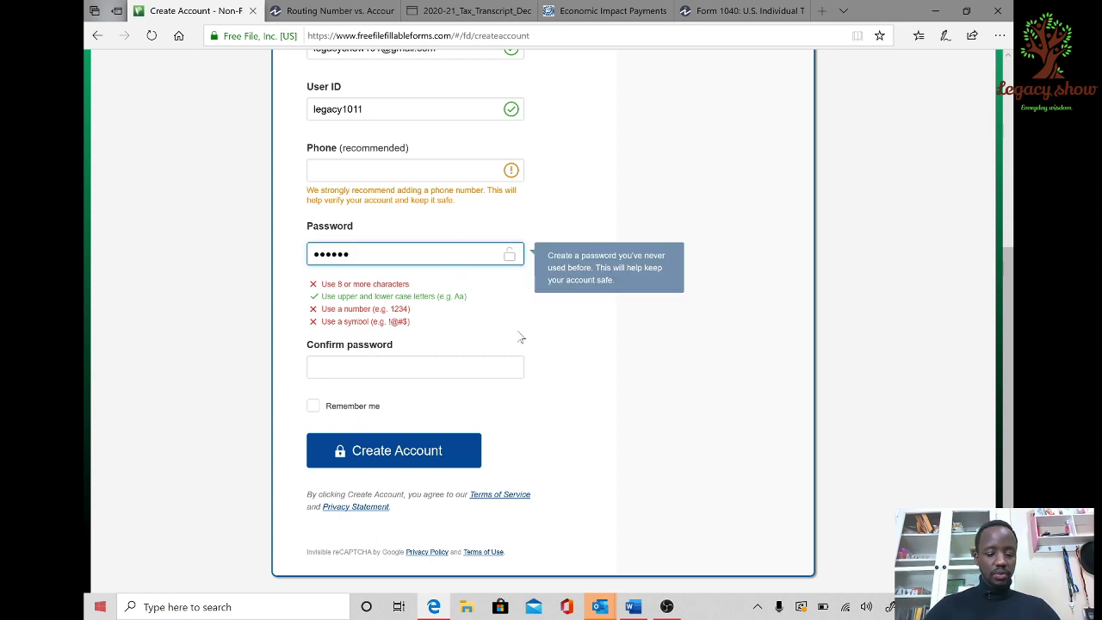
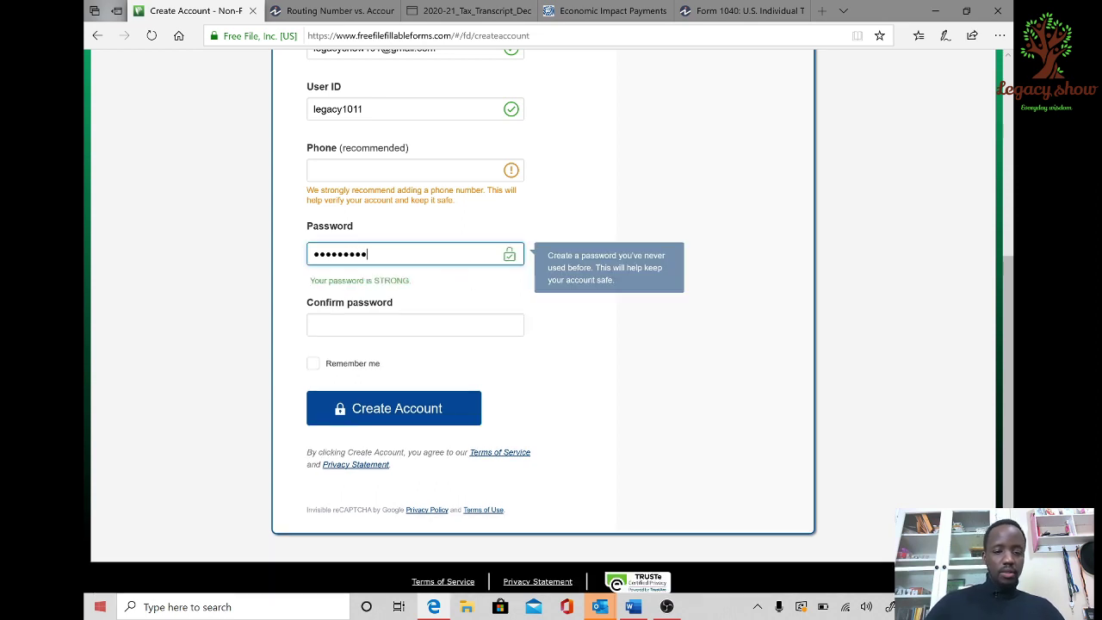
pyautogui.click(401, 326)
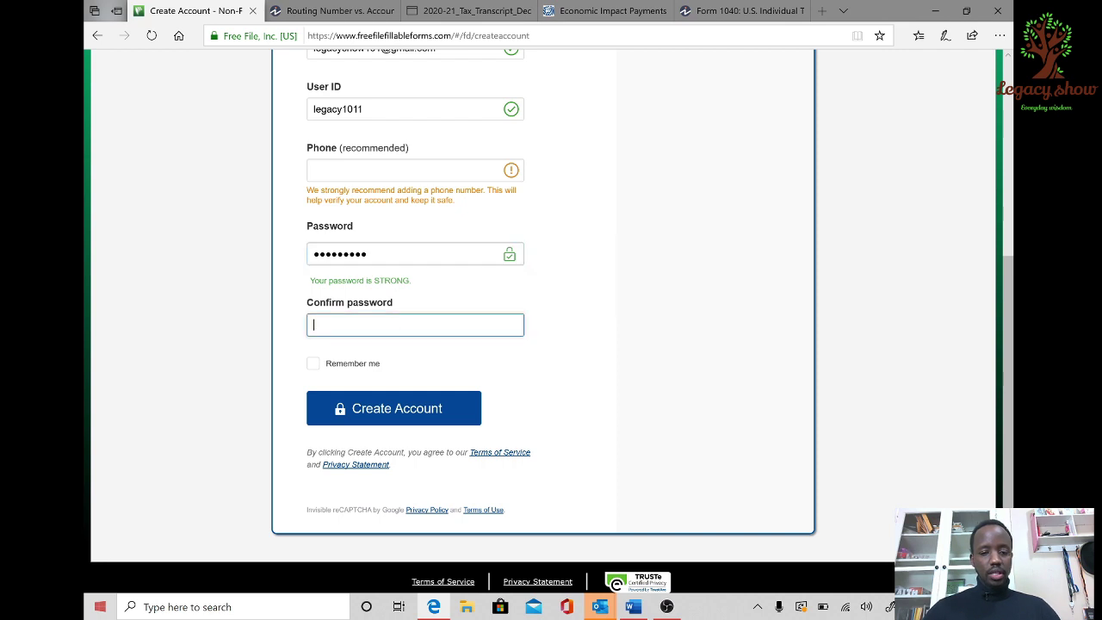
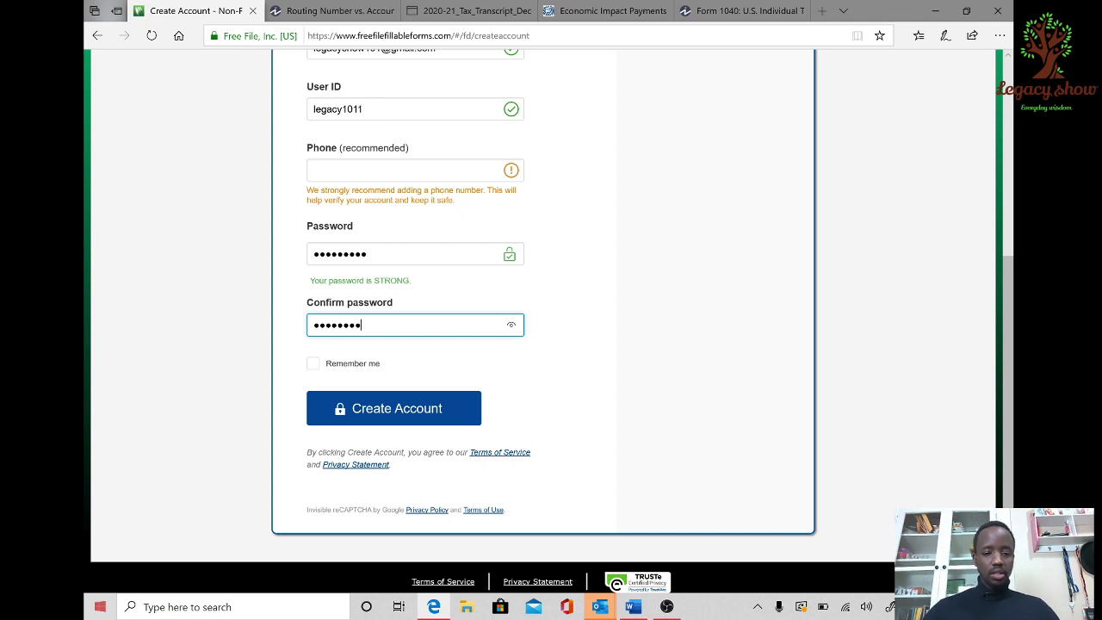
pyautogui.scroll(-1, 430, 397)
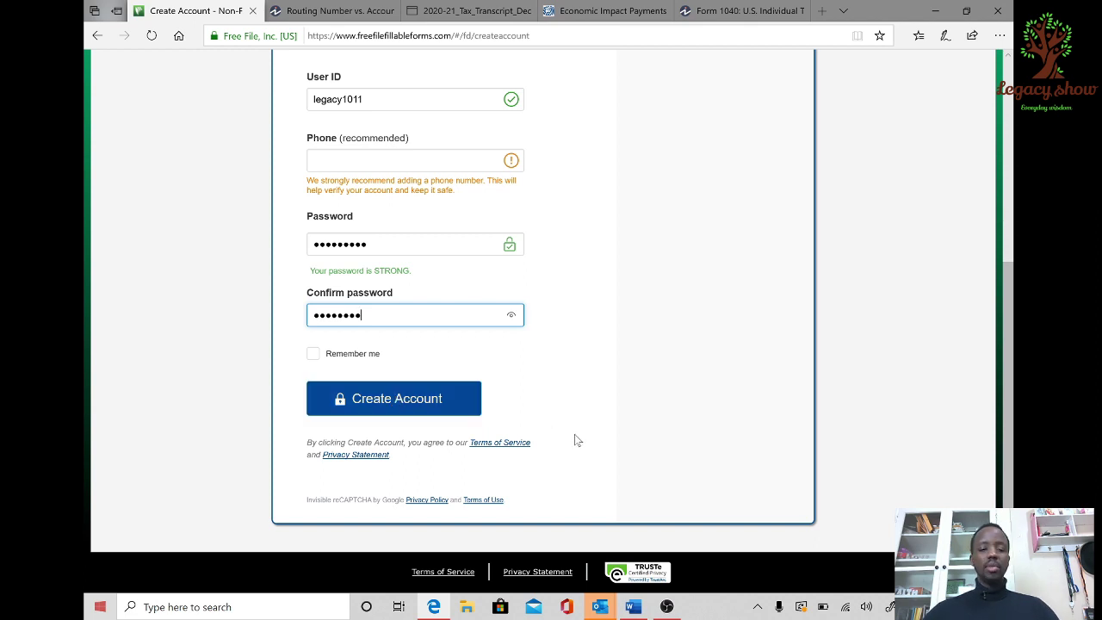
pyautogui.scroll(3, 567, 428)
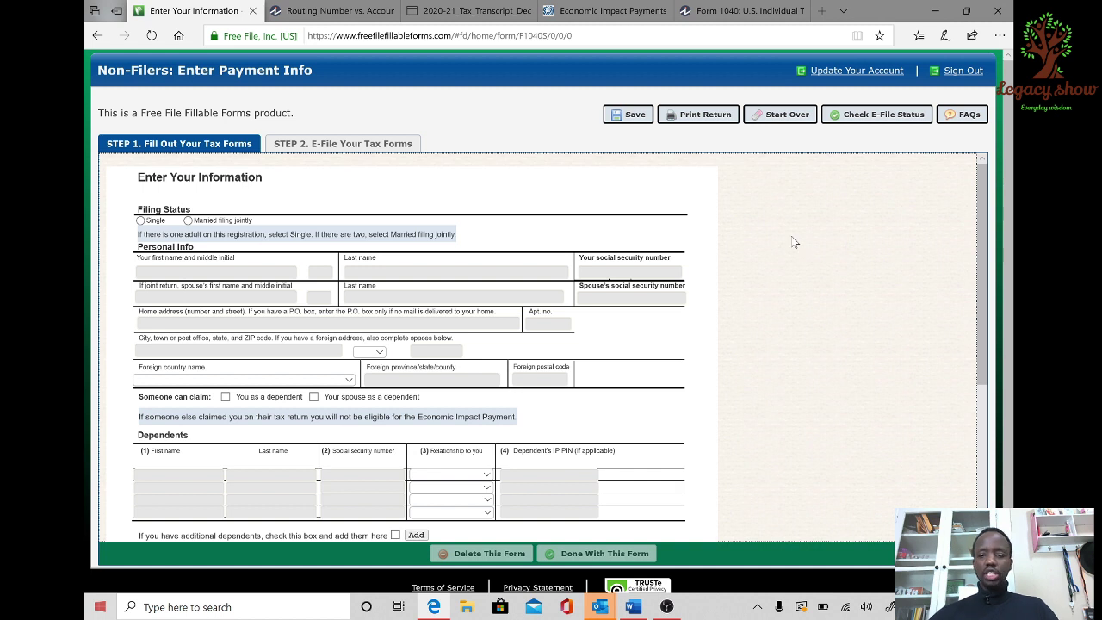
# - Scroll through the blank Enter Your Information form to review its filing, dependents and banking sections
pyautogui.scroll(-1, 843, 288)
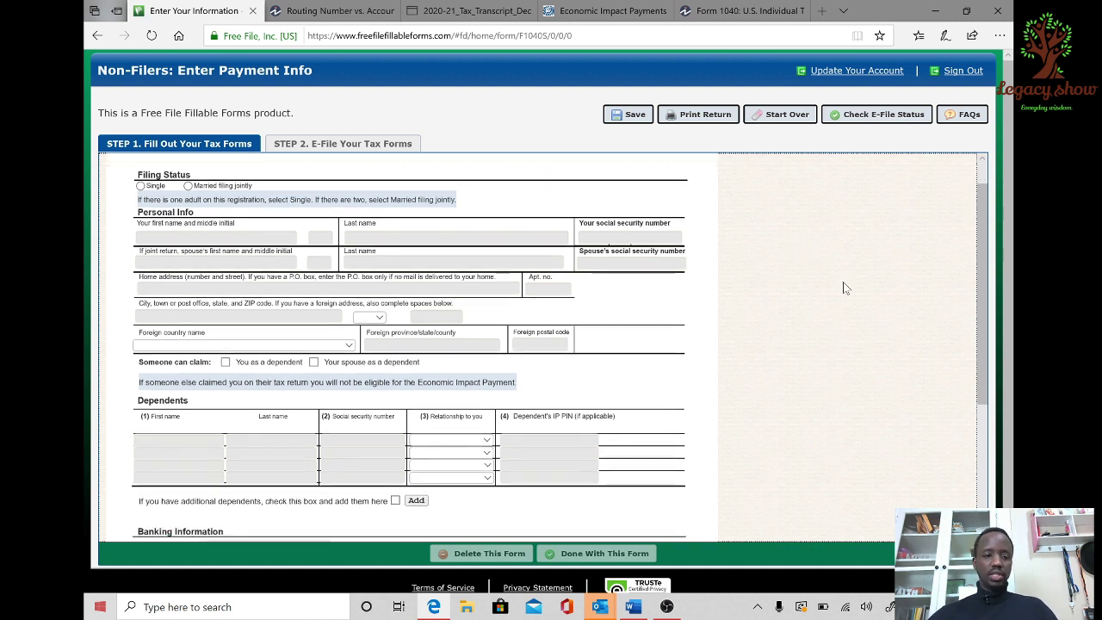
pyautogui.scroll(-1, 843, 287)
pyautogui.scroll(3, 843, 288)
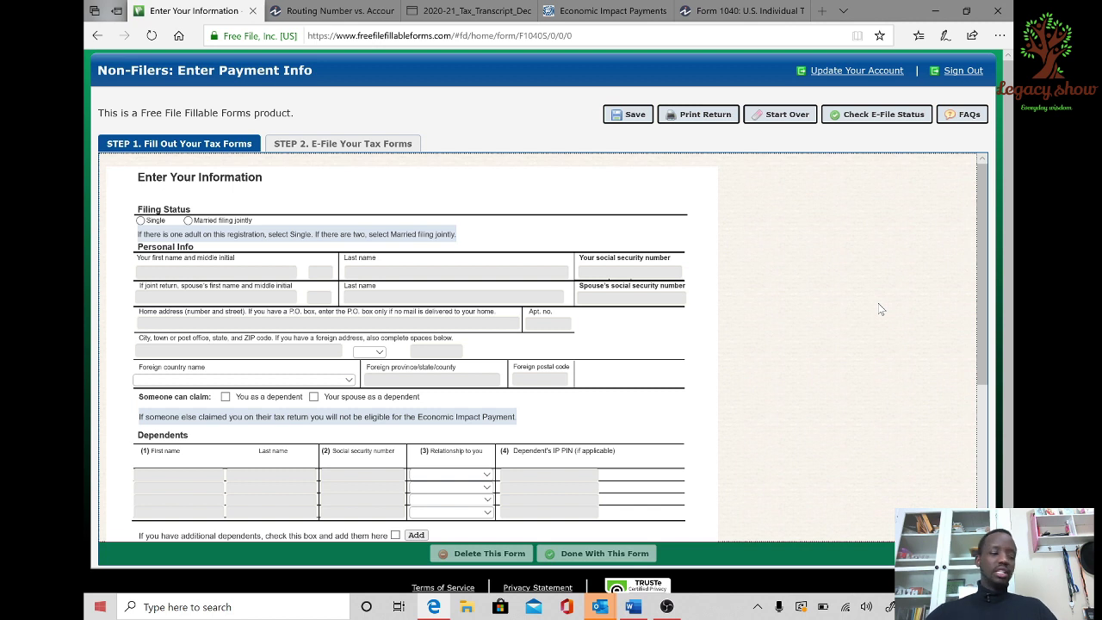
pyautogui.scroll(-1, 882, 309)
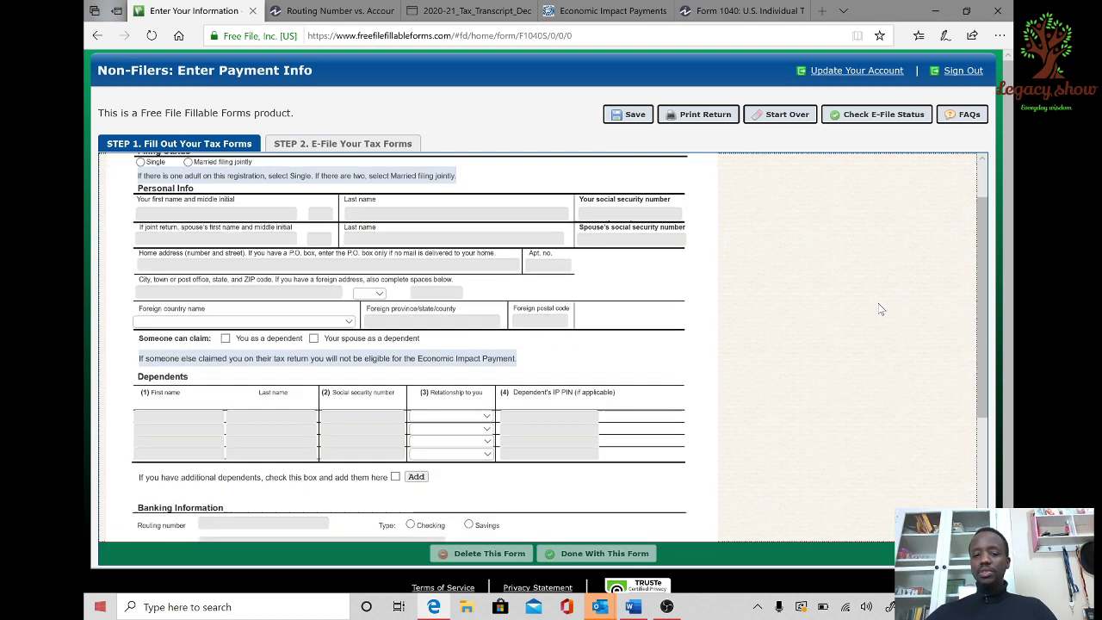
pyautogui.scroll(1, 879, 307)
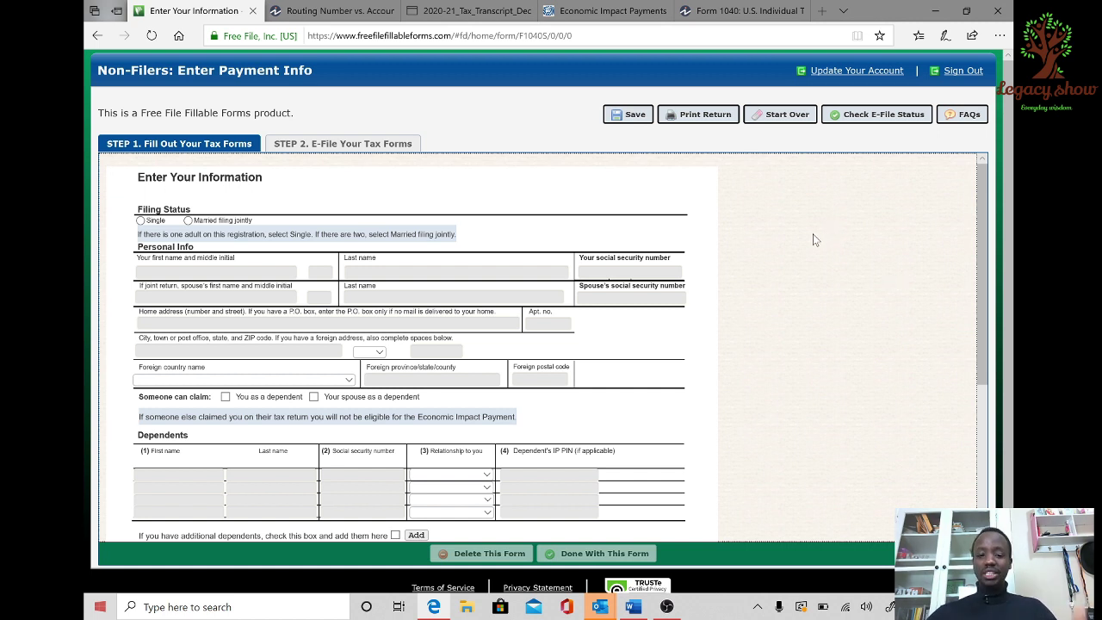
pyautogui.scroll(-1, 814, 239)
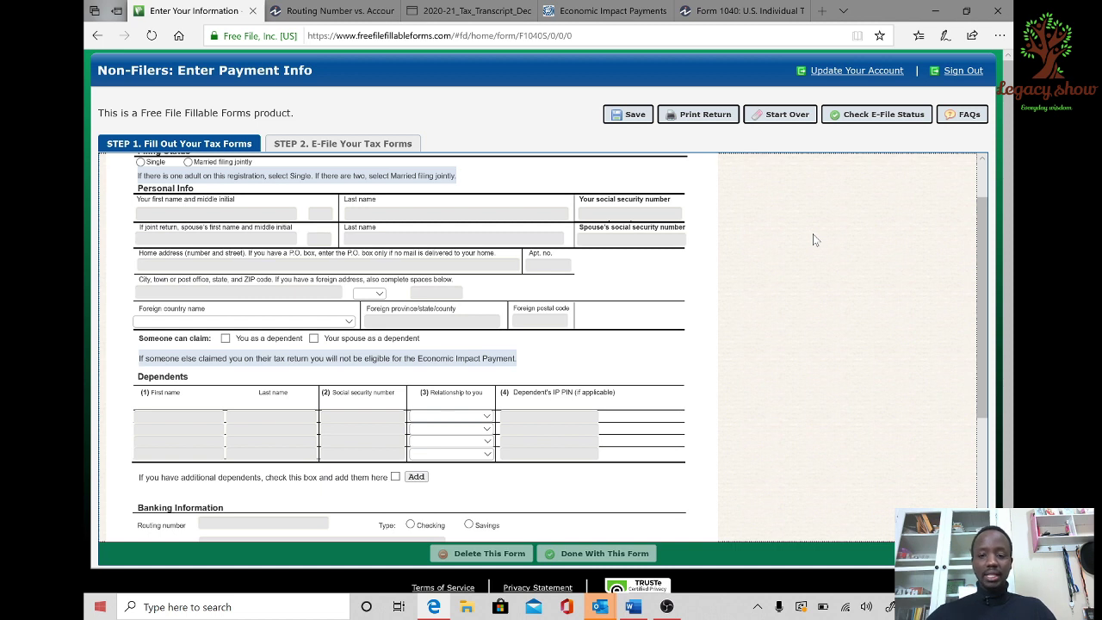
pyautogui.scroll(1, 814, 239)
pyautogui.scroll(-1, 811, 240)
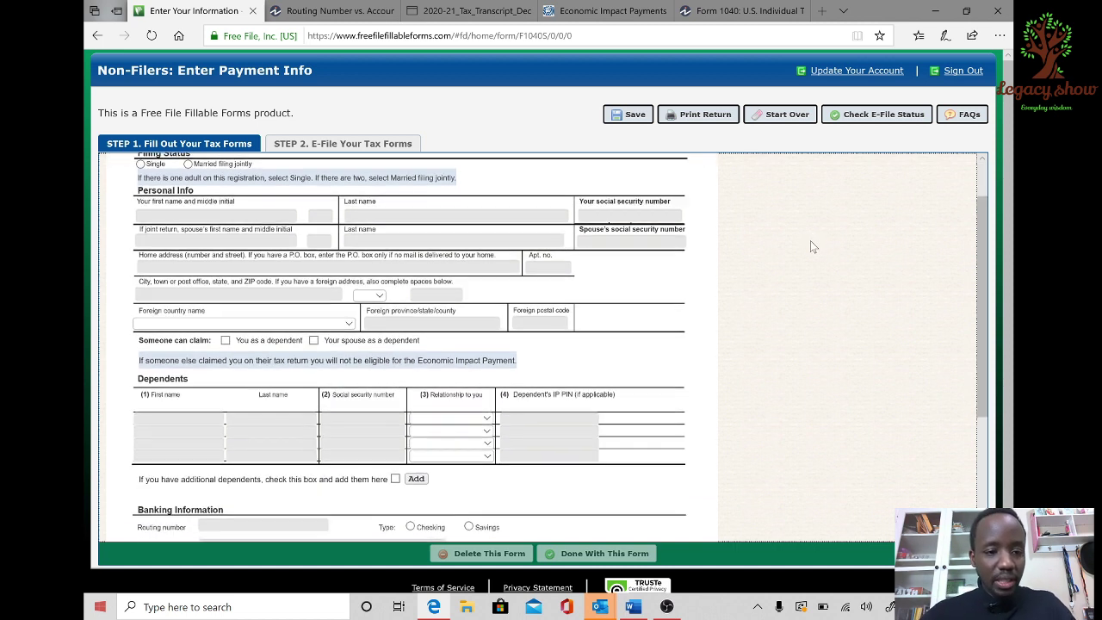
pyautogui.scroll(1, 811, 240)
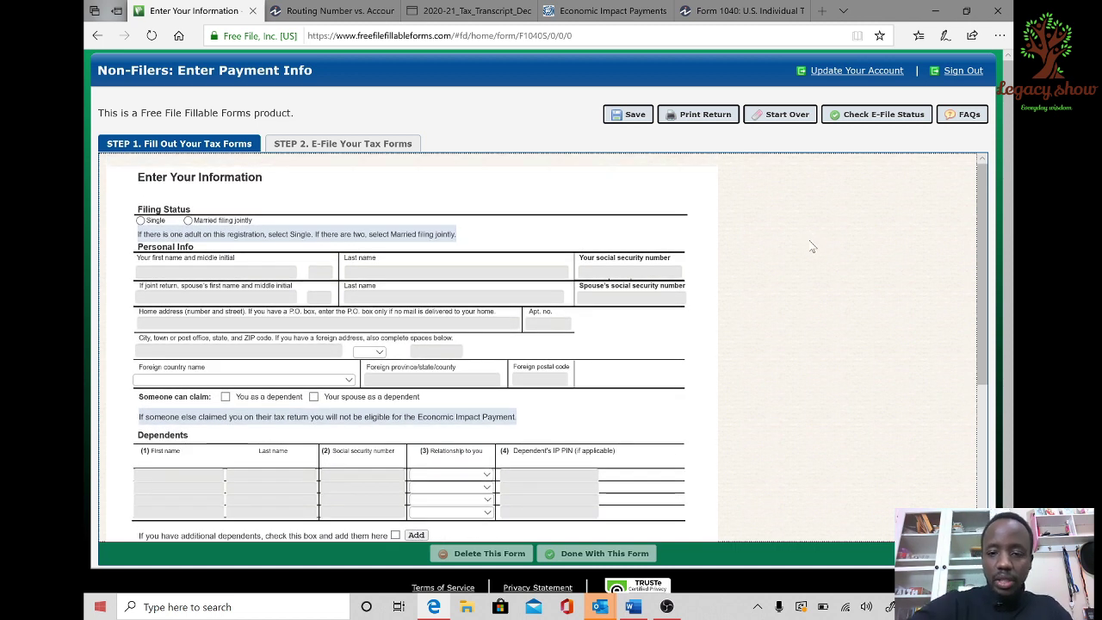
pyautogui.scroll(2, 812, 247)
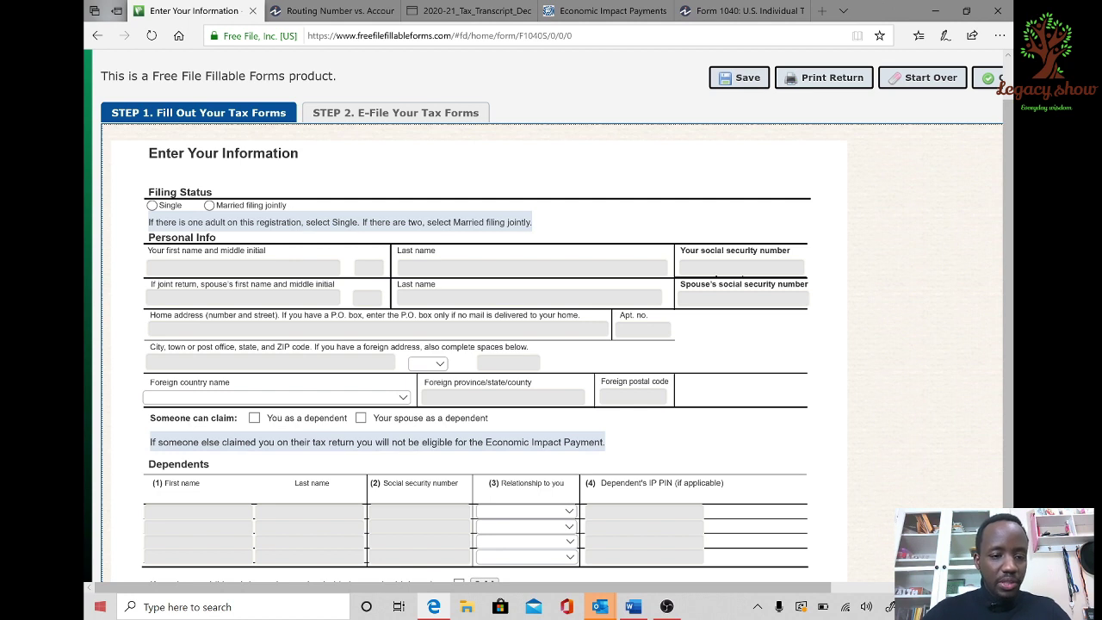
pyautogui.scroll(-1, 310, 253)
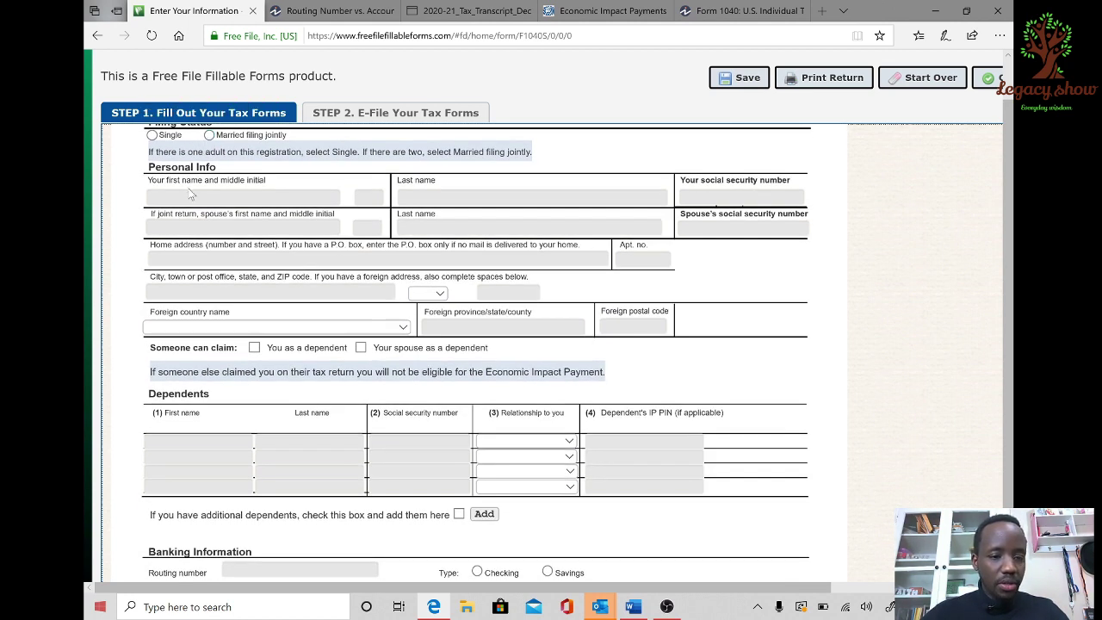
pyautogui.click(241, 197)
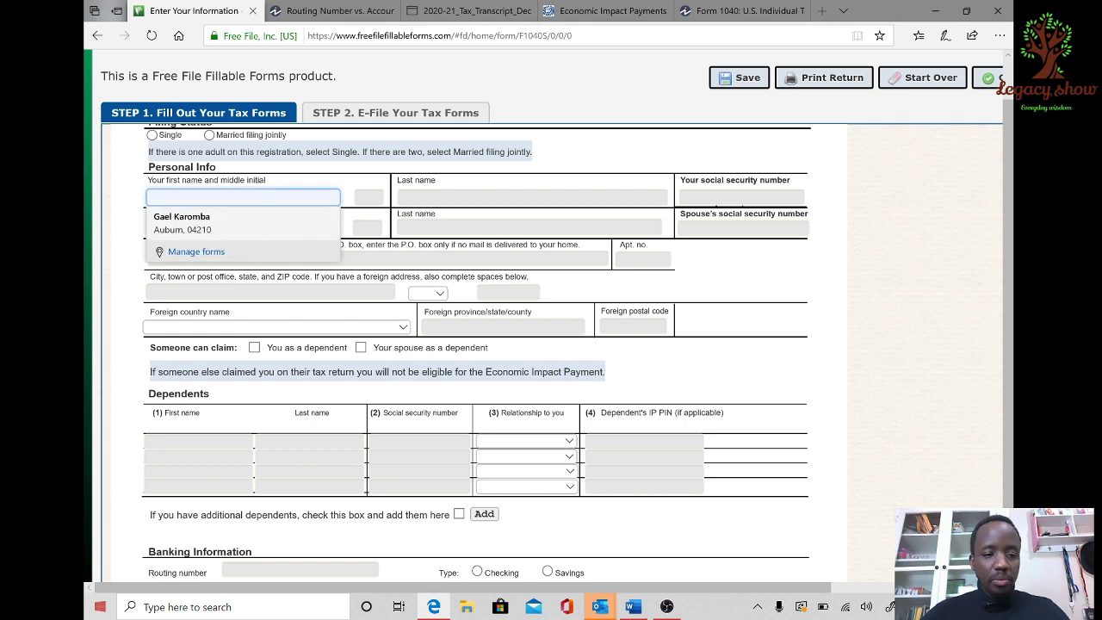
pyautogui.press('Escape')
pyautogui.click(129, 211)
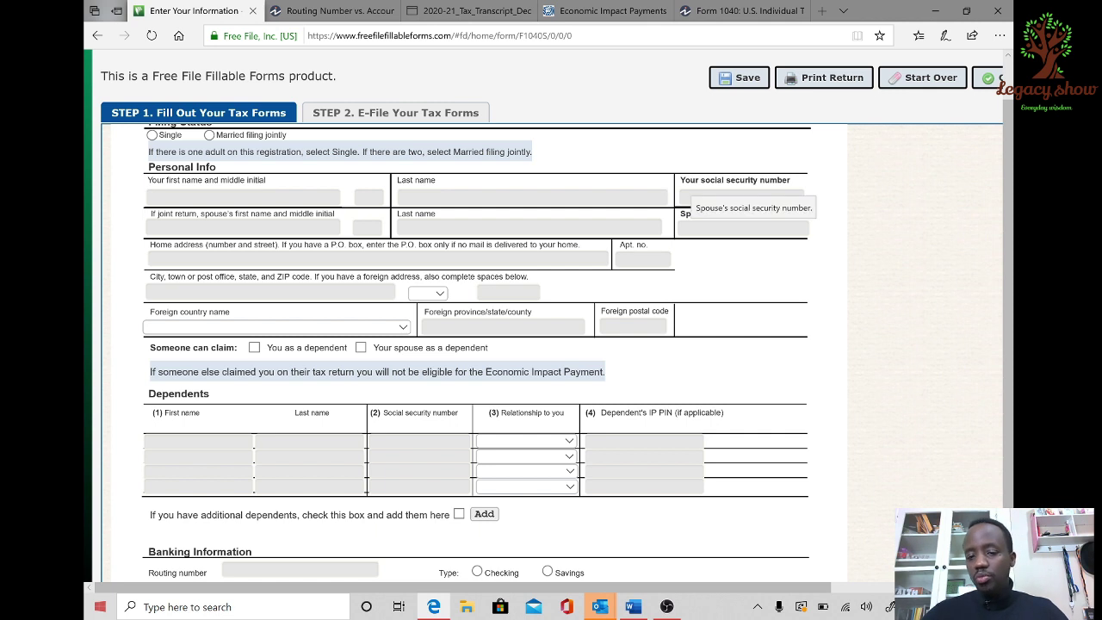
pyautogui.scroll(-1, 359, 221)
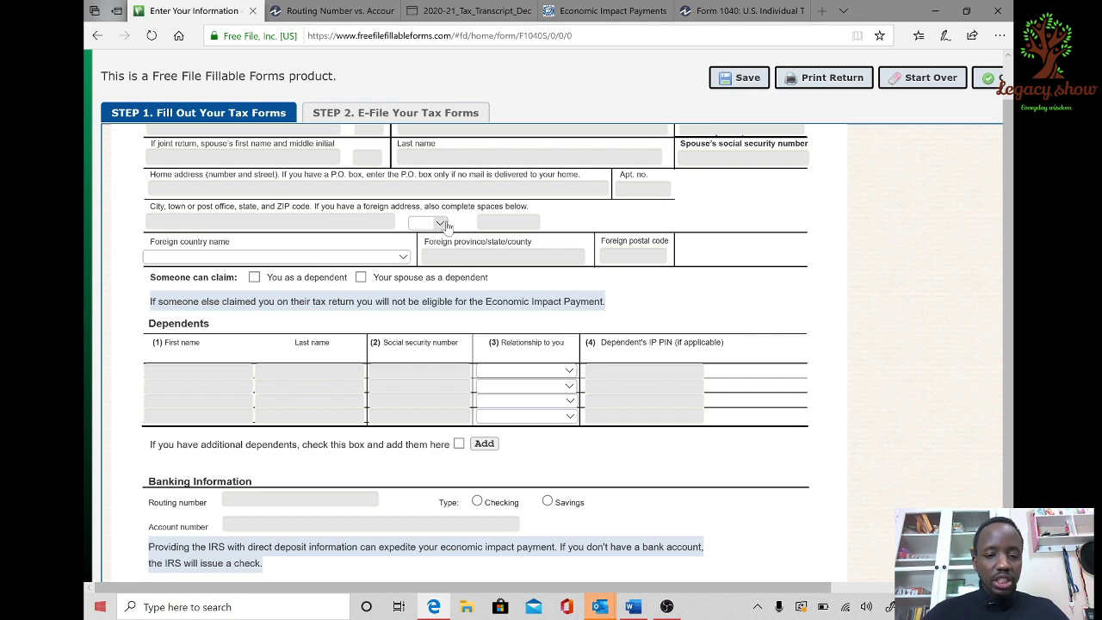
pyautogui.scroll(-1, 379, 228)
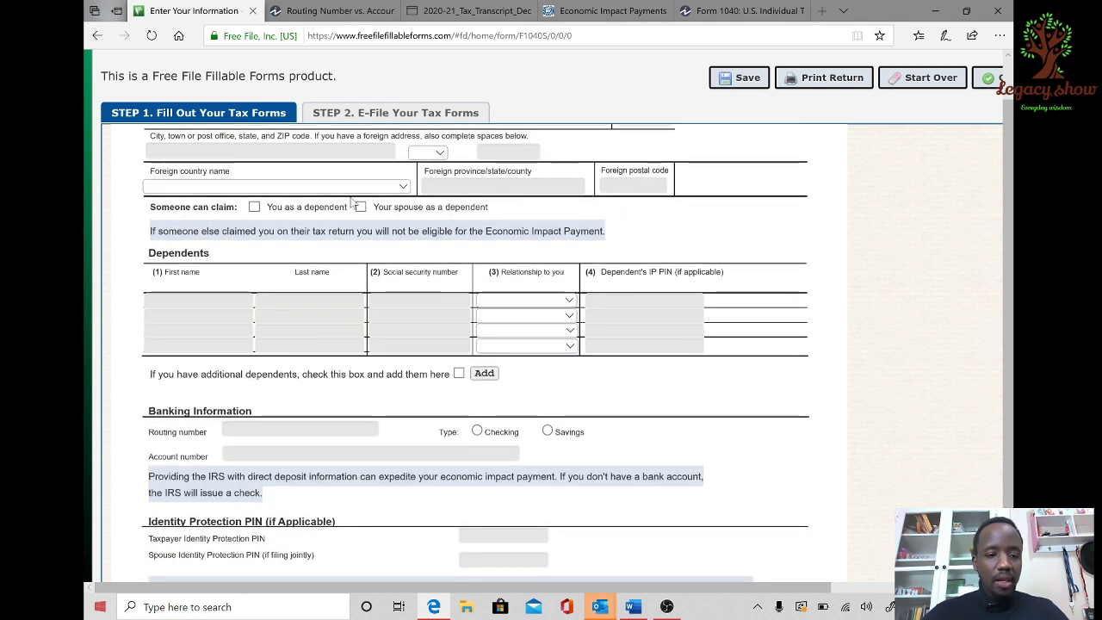
pyautogui.click(403, 187)
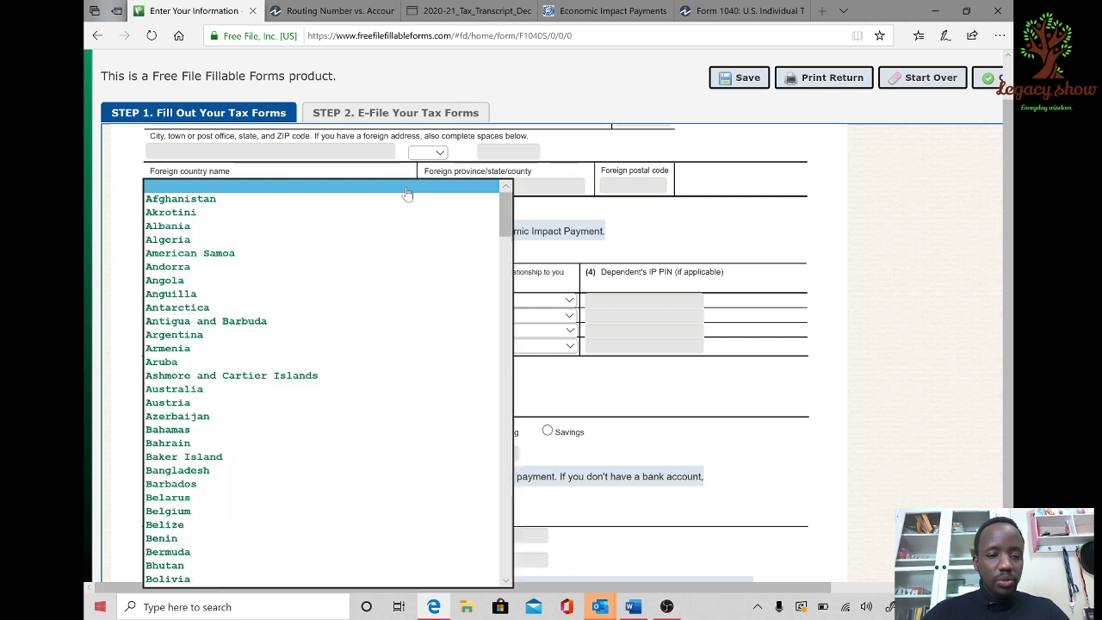
pyautogui.click(916, 323)
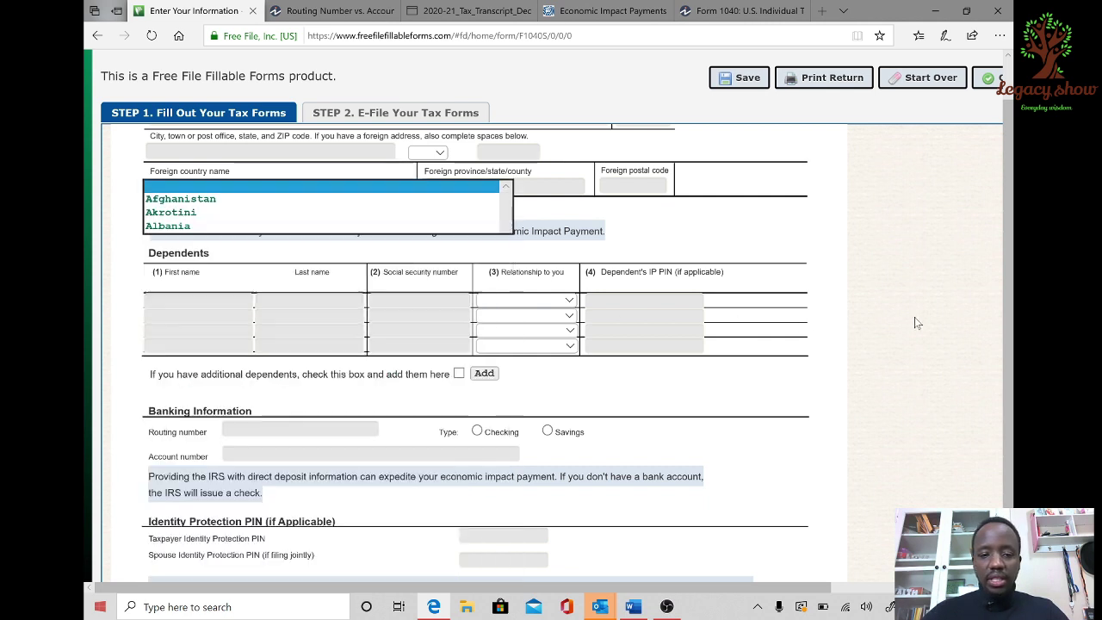
pyautogui.scroll(-1, 916, 323)
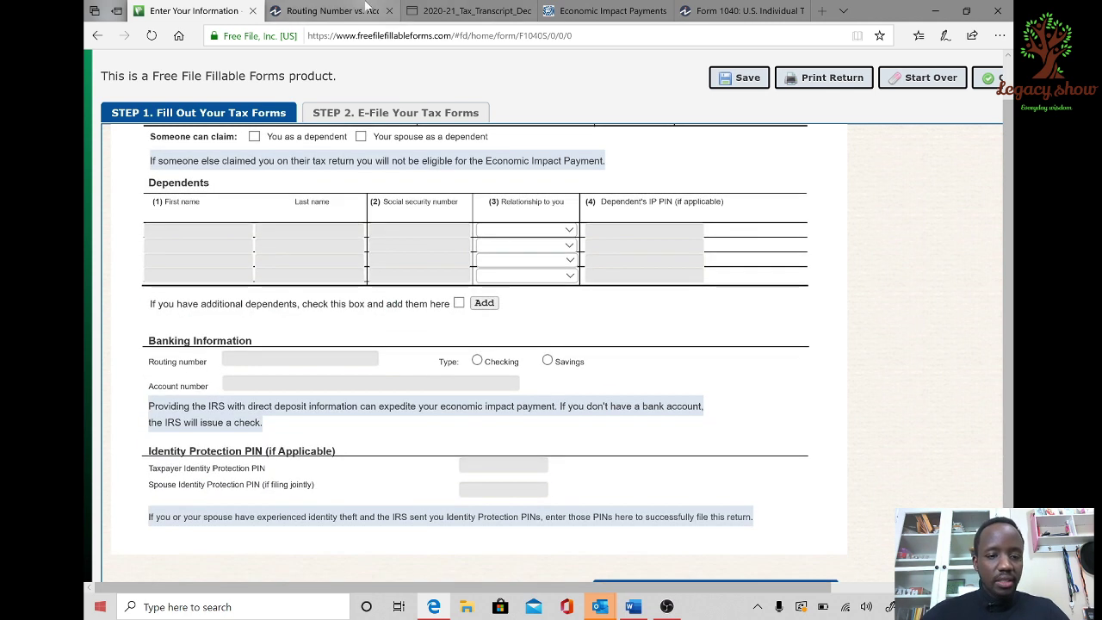
pyautogui.scroll(1, 222, 224)
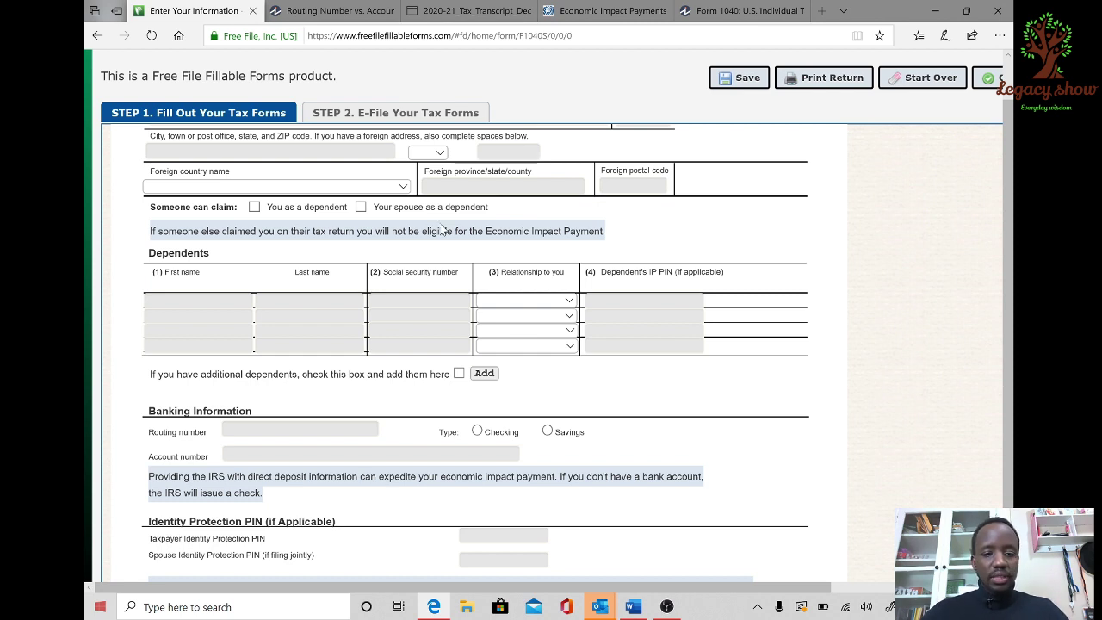
# - Move through the first Dependents row fields and clear an accidental text highlight
pyautogui.scroll(-2, 442, 231)
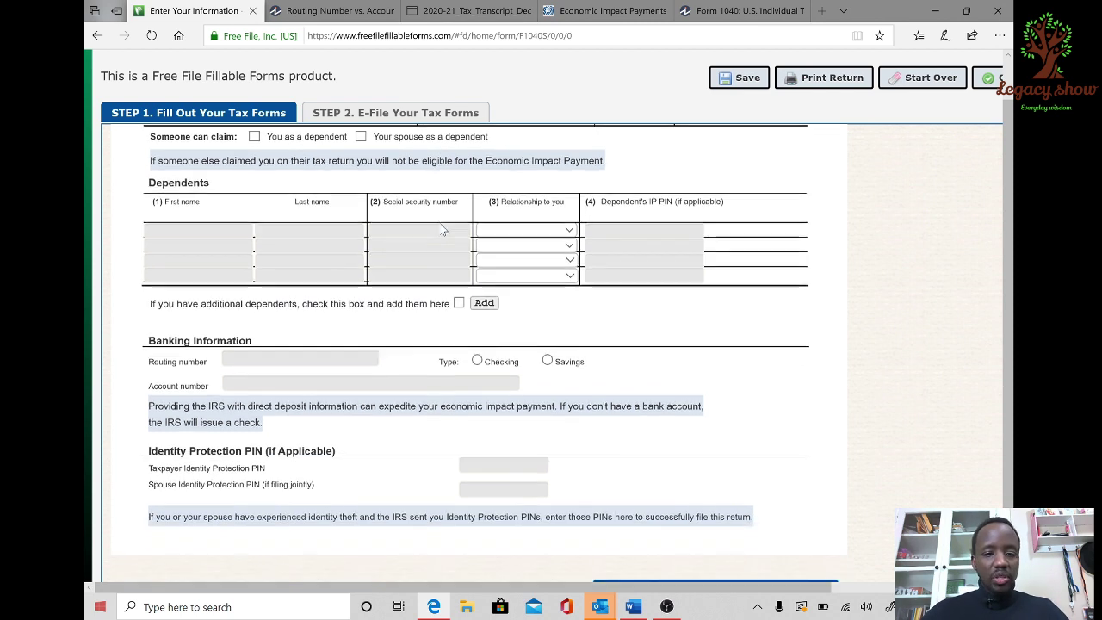
pyautogui.click(207, 228)
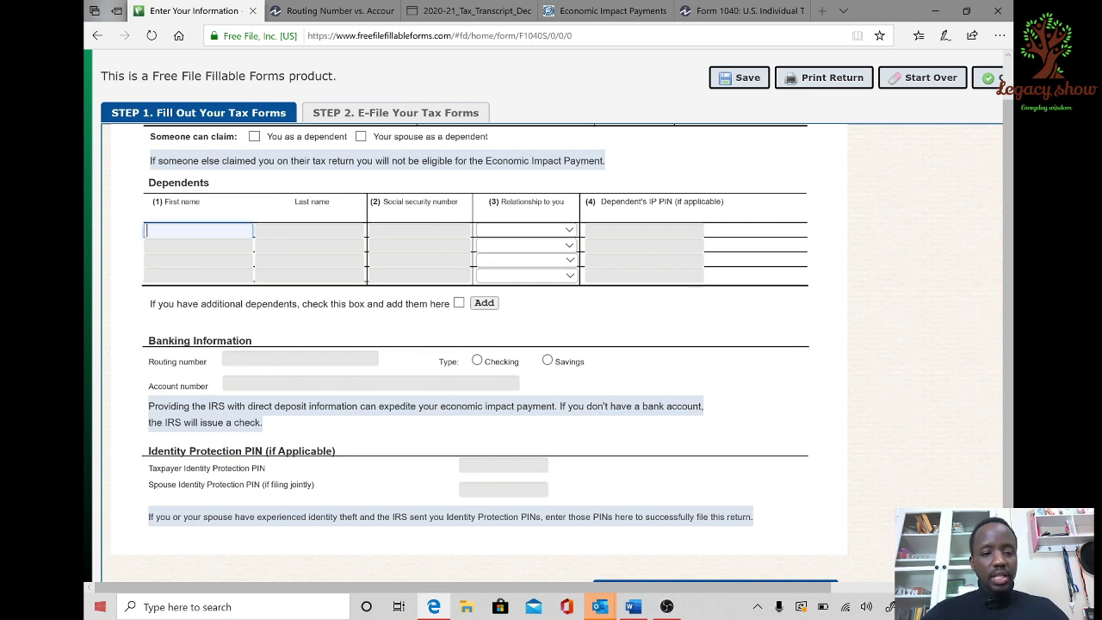
pyautogui.press('Tab')
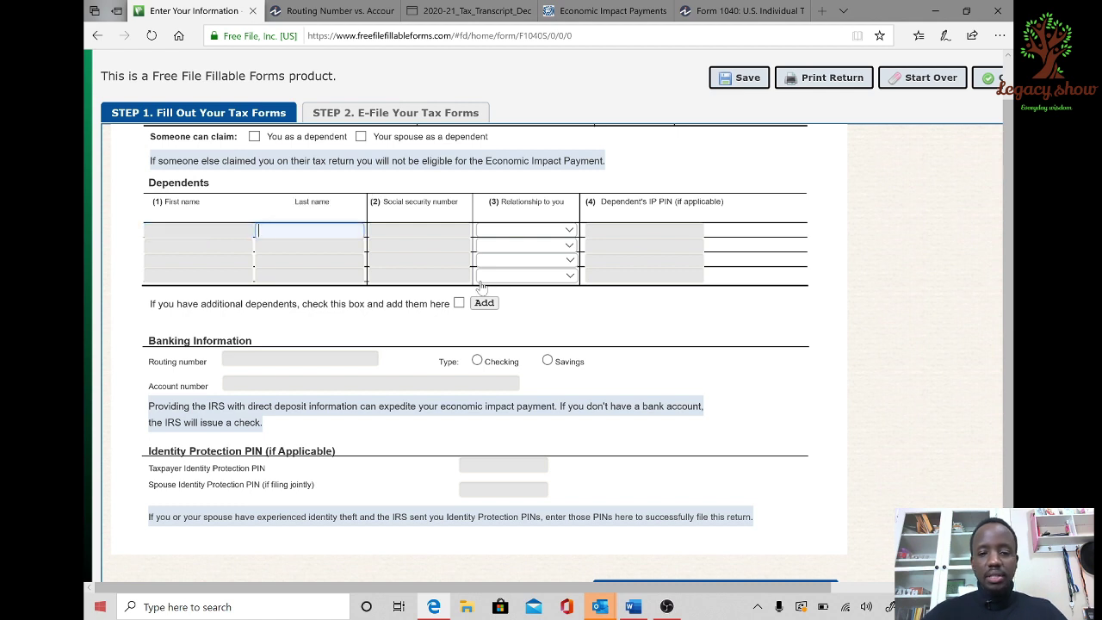
pyautogui.press('Tab')
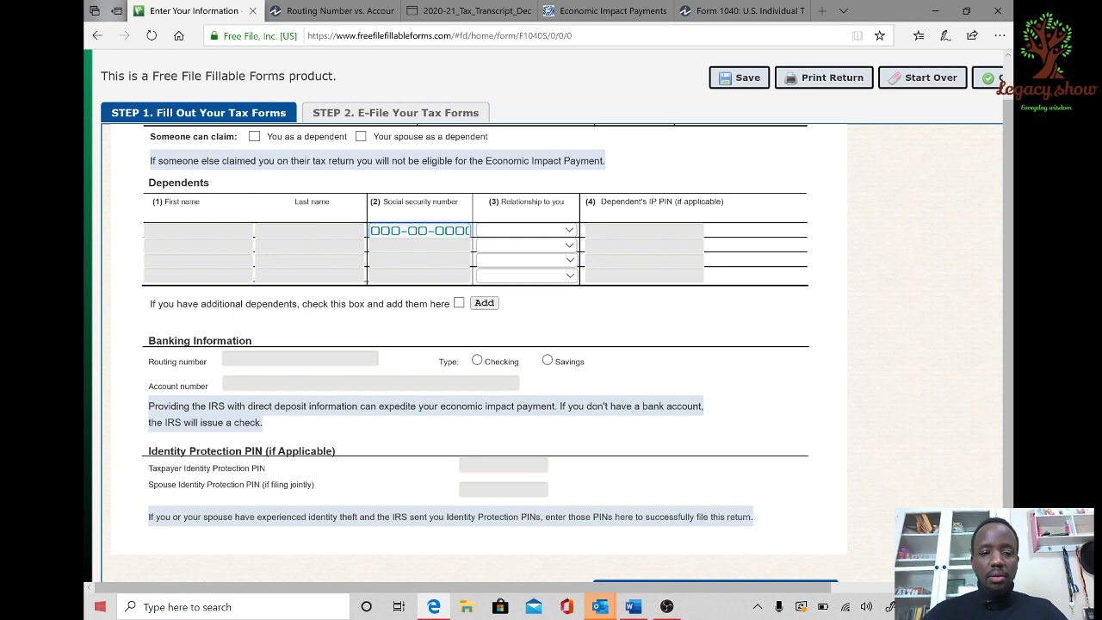
pyautogui.moveTo(155, 183); pyautogui.dragTo(758, 521)
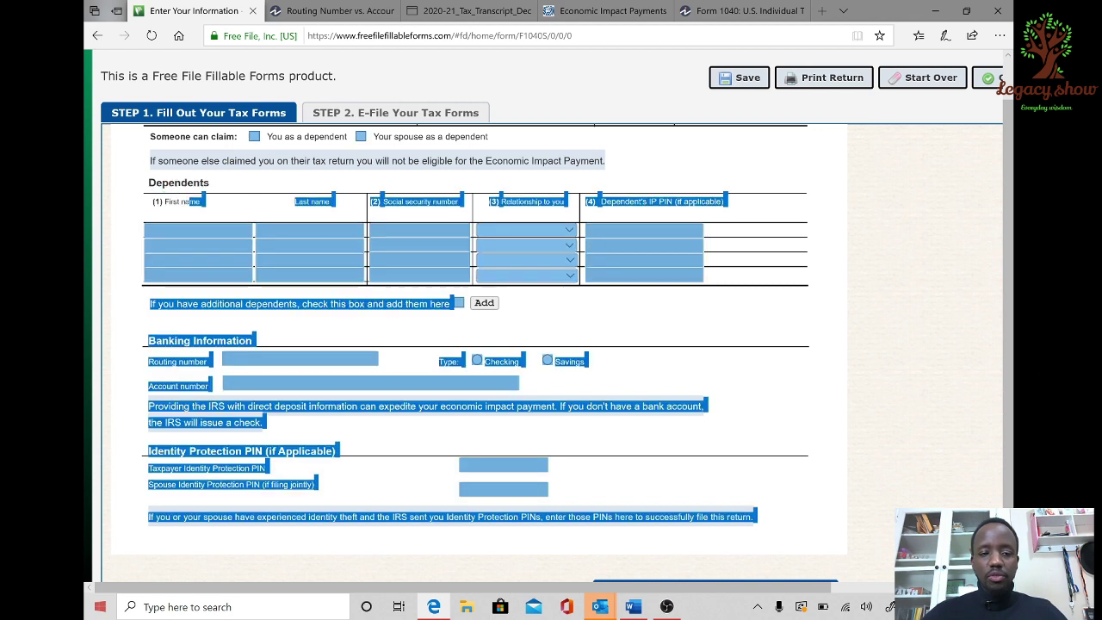
pyautogui.click(226, 197)
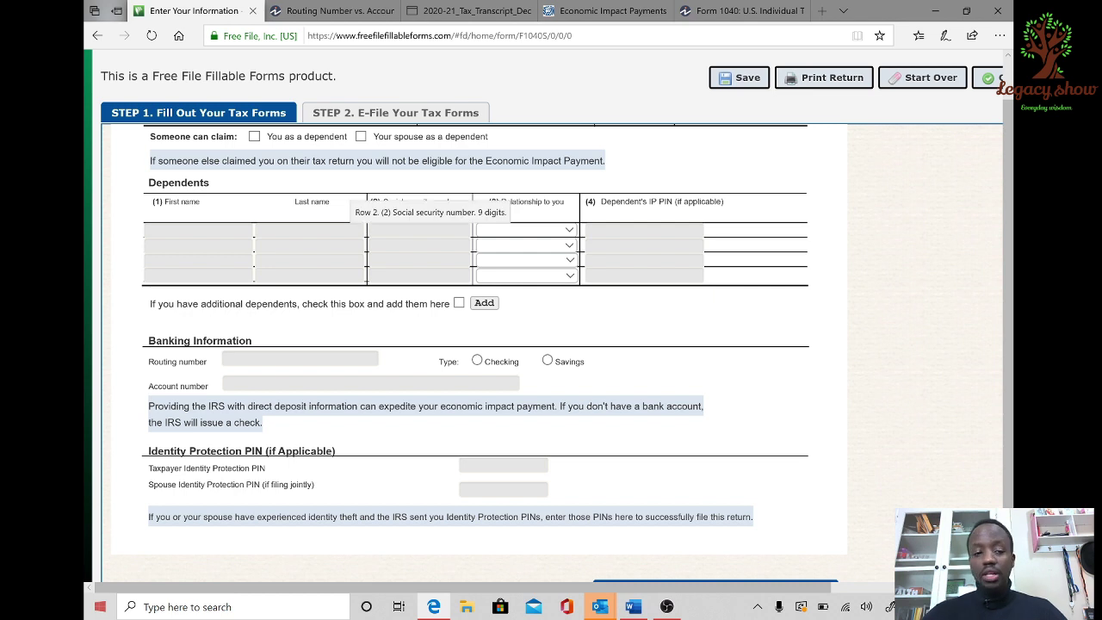
# - Enter 'dfff' and 'ddd' as the first dependent's first and last name
pyautogui.click(198, 230)
pyautogui.write('dfff')
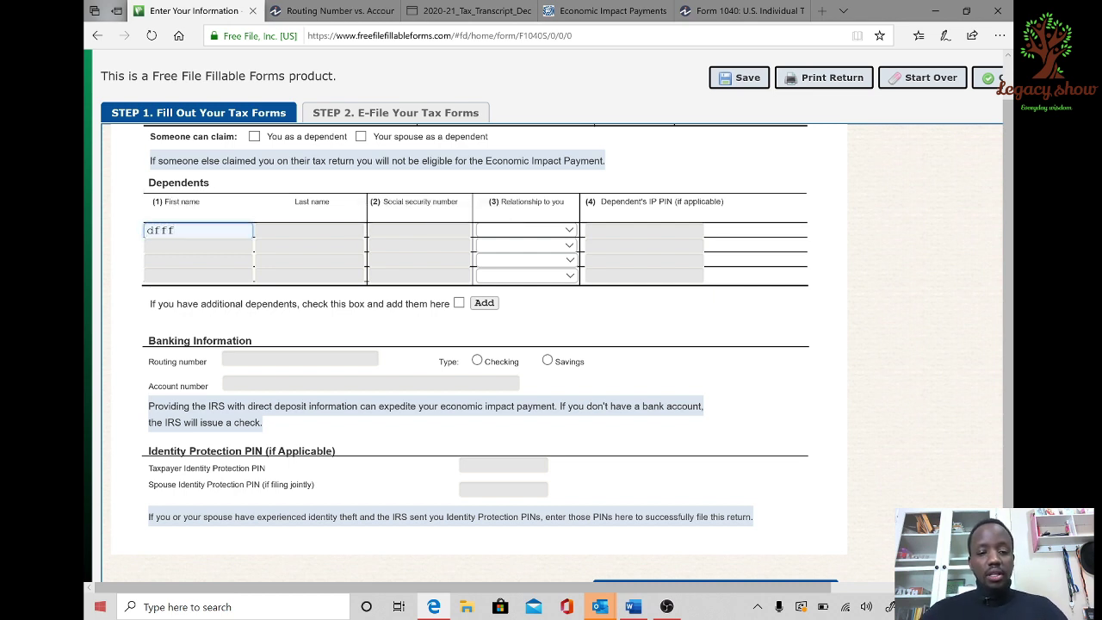
pyautogui.press('Tab')
pyautogui.write('ddd')
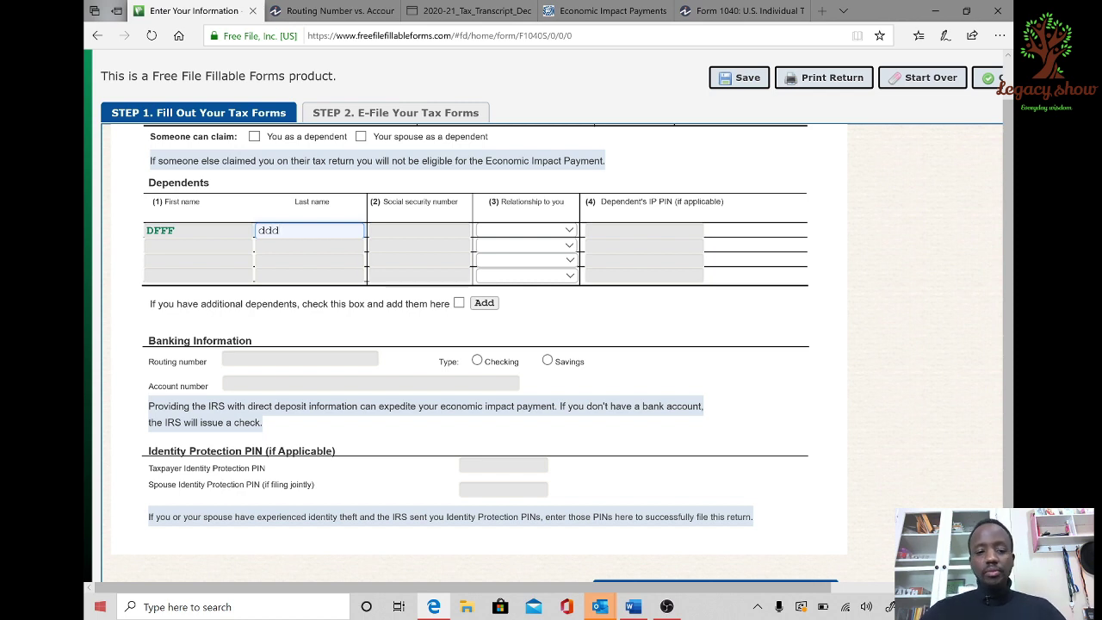
pyautogui.press('Tab')
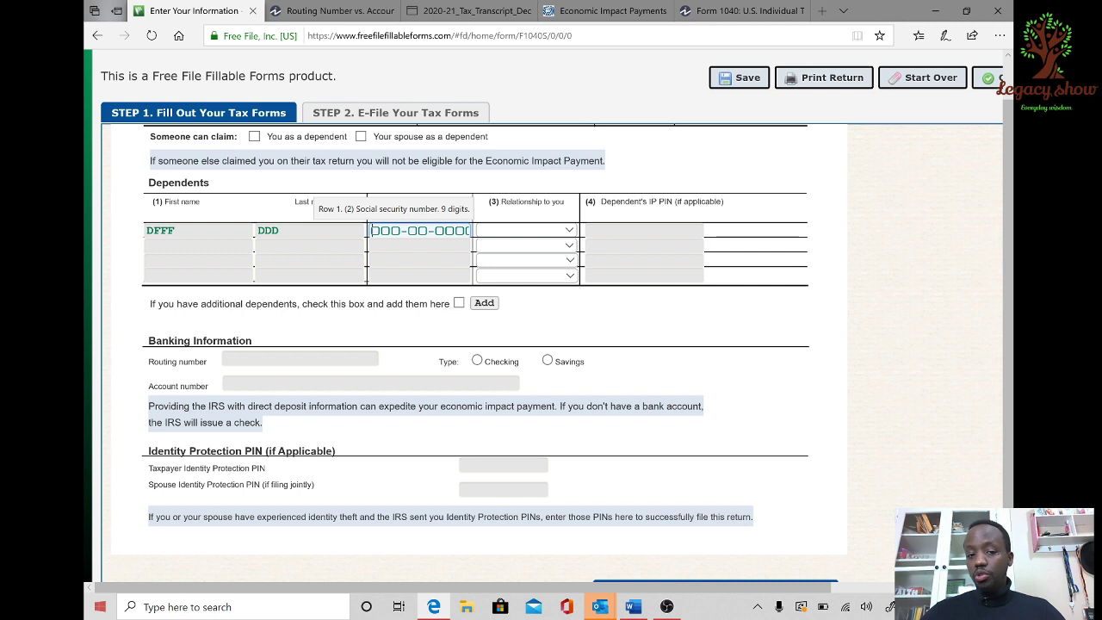
# - Leave the first dependent's Relationship blank and skip past the IP PIN field
pyautogui.click(505, 231)
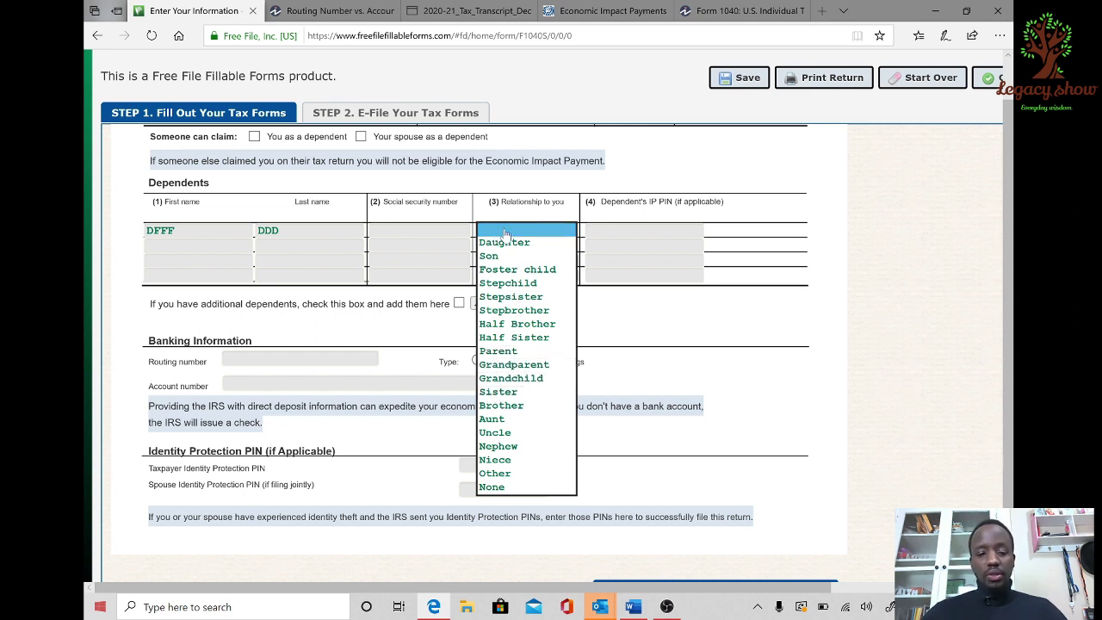
pyautogui.click(657, 315)
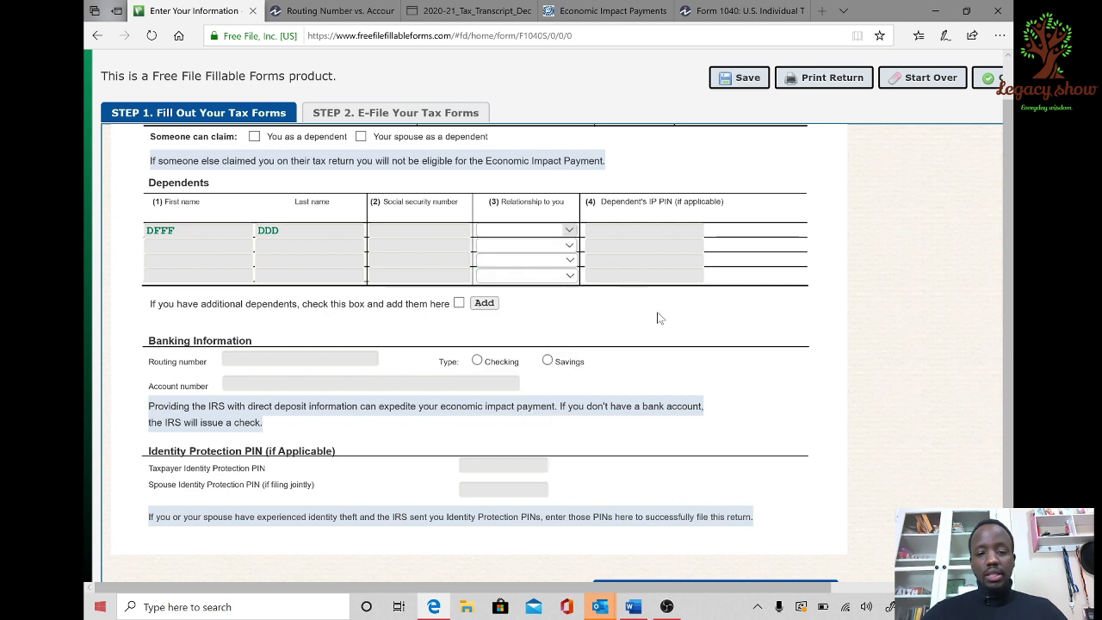
pyautogui.click(620, 231)
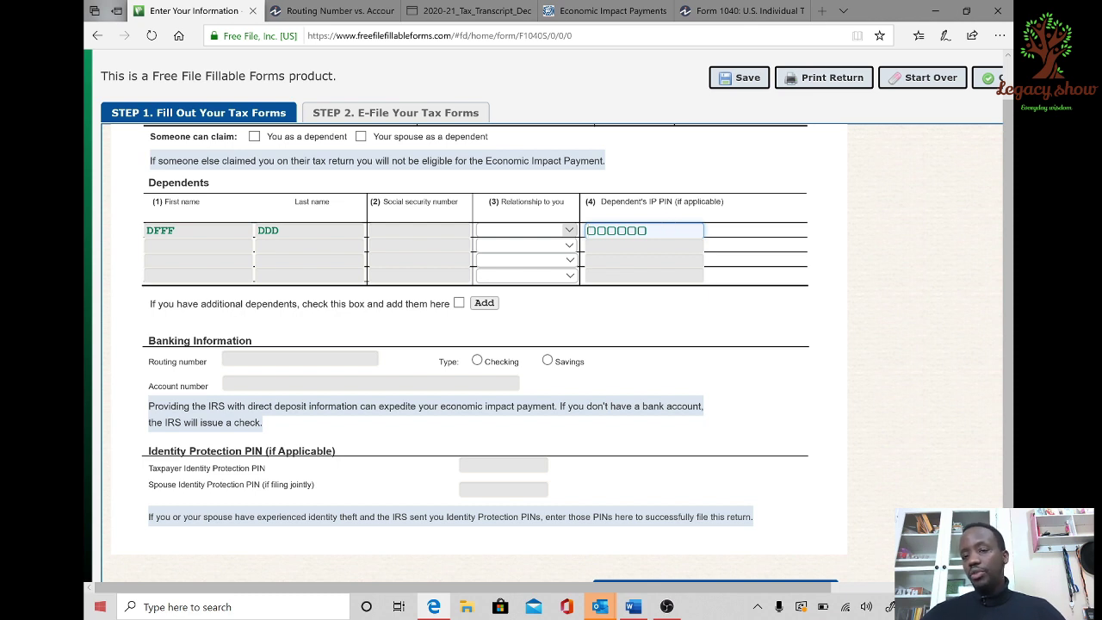
pyautogui.scroll(-1, 724, 338)
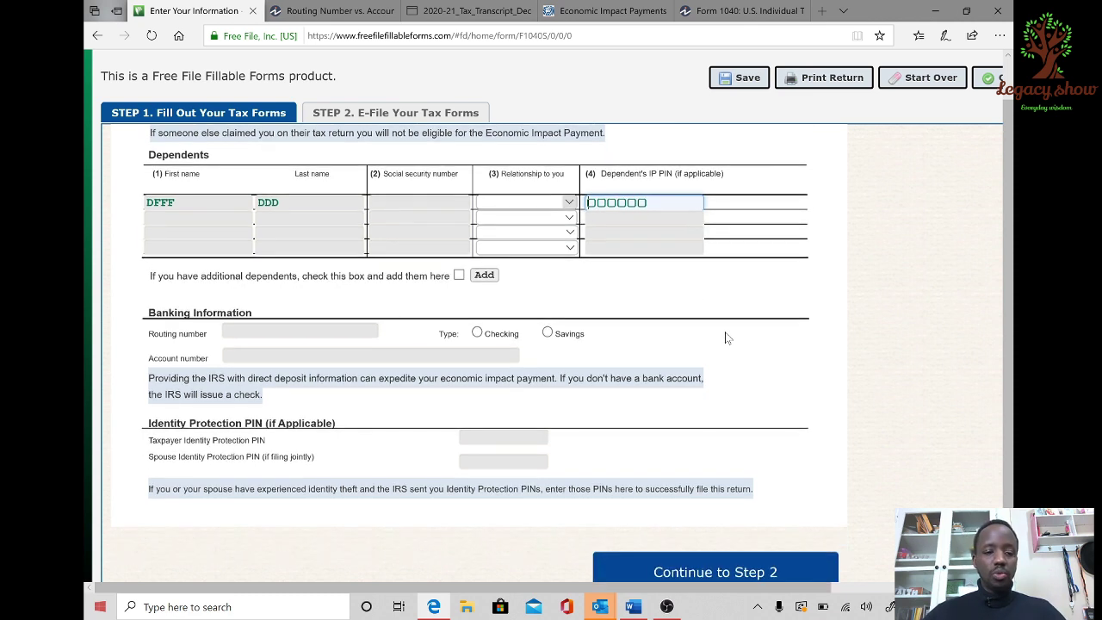
pyautogui.scroll(-1, 725, 338)
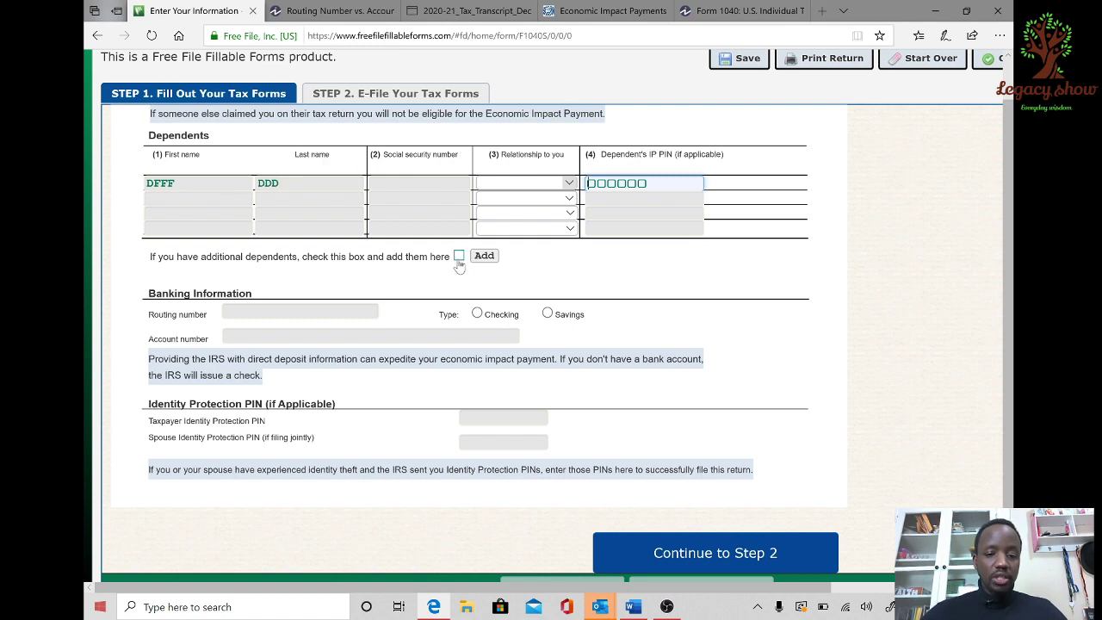
pyautogui.scroll(1, 182, 291)
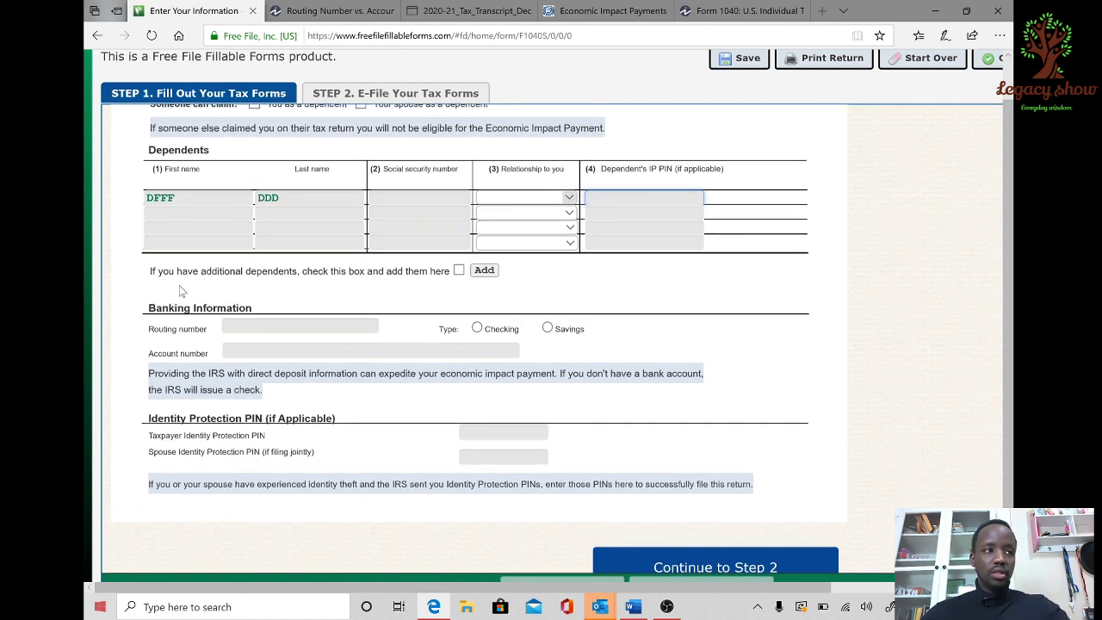
pyautogui.click(183, 290)
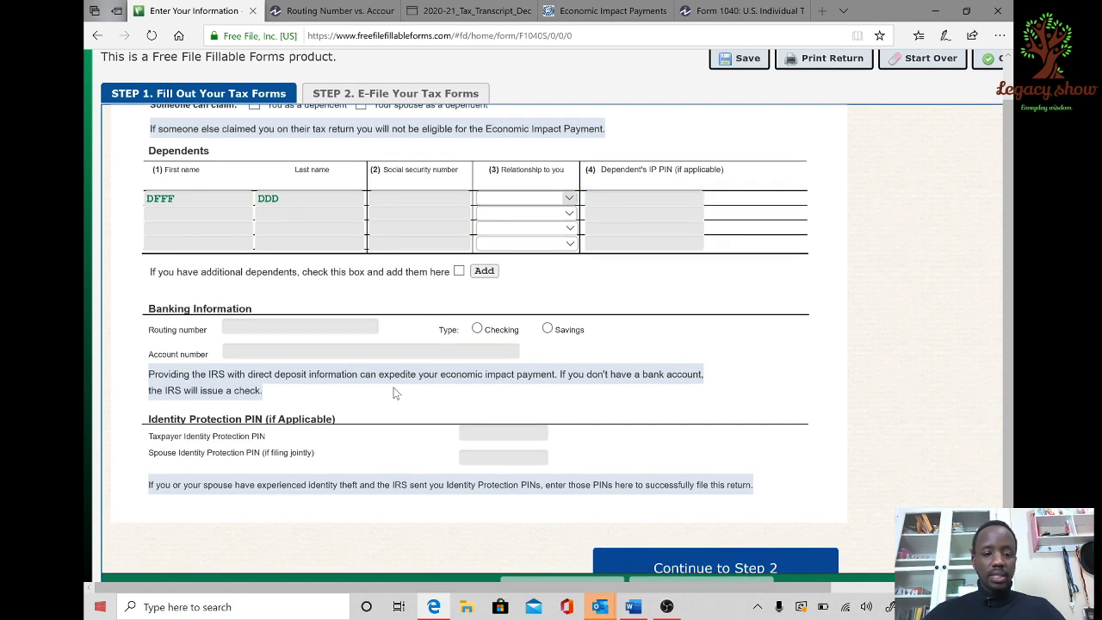
# - Select the bank routing number field, then switch to the Investopedia article
pyautogui.scroll(-1, 258, 302)
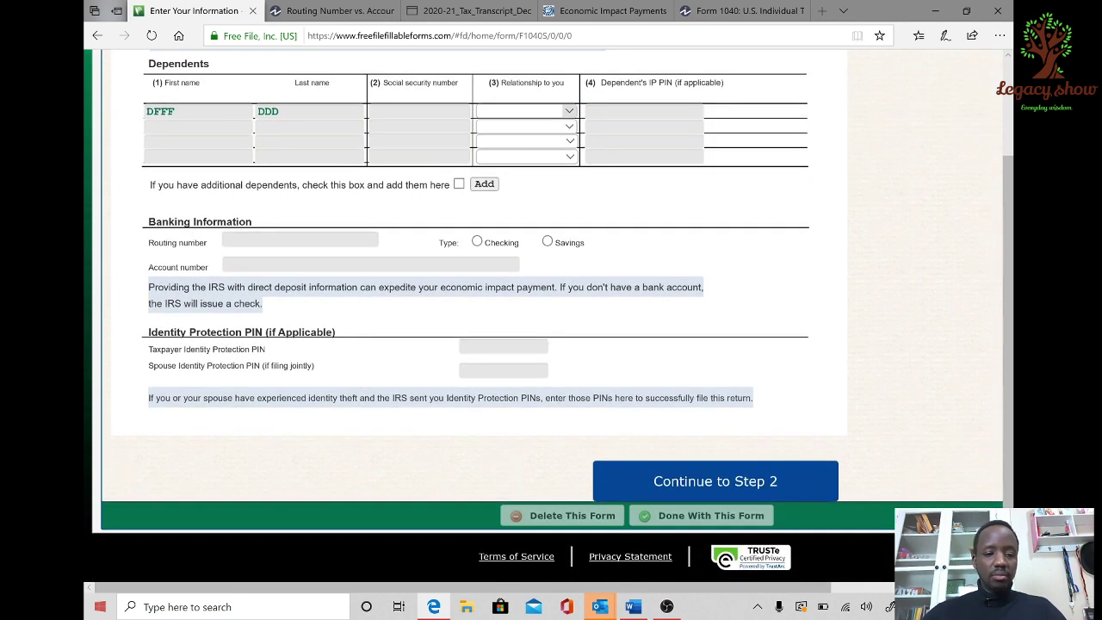
pyautogui.click(258, 240)
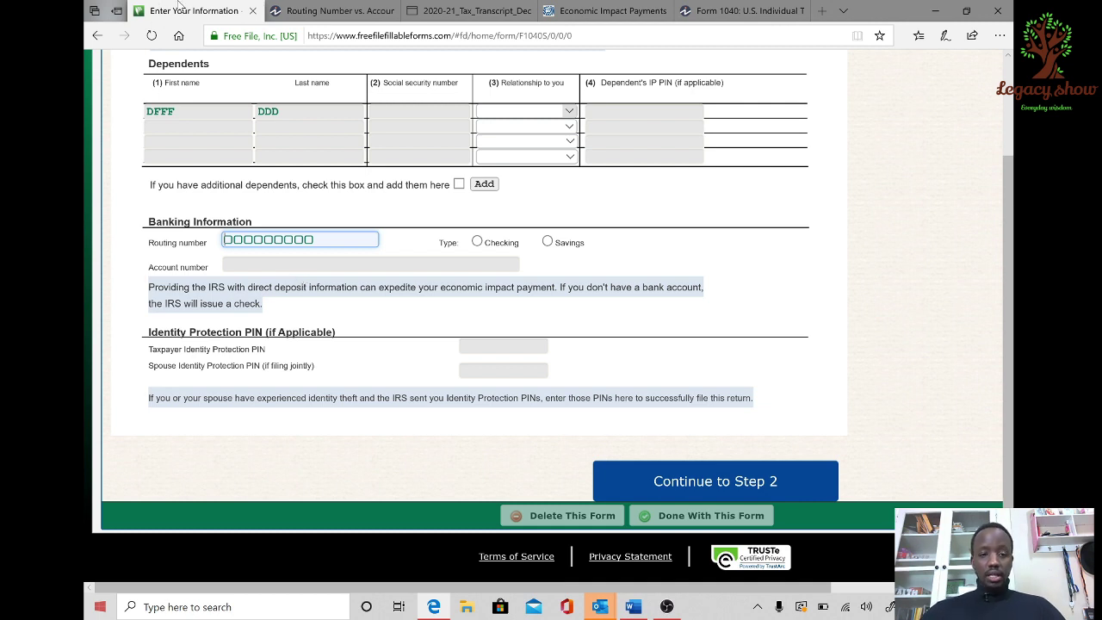
pyautogui.click(298, 8)
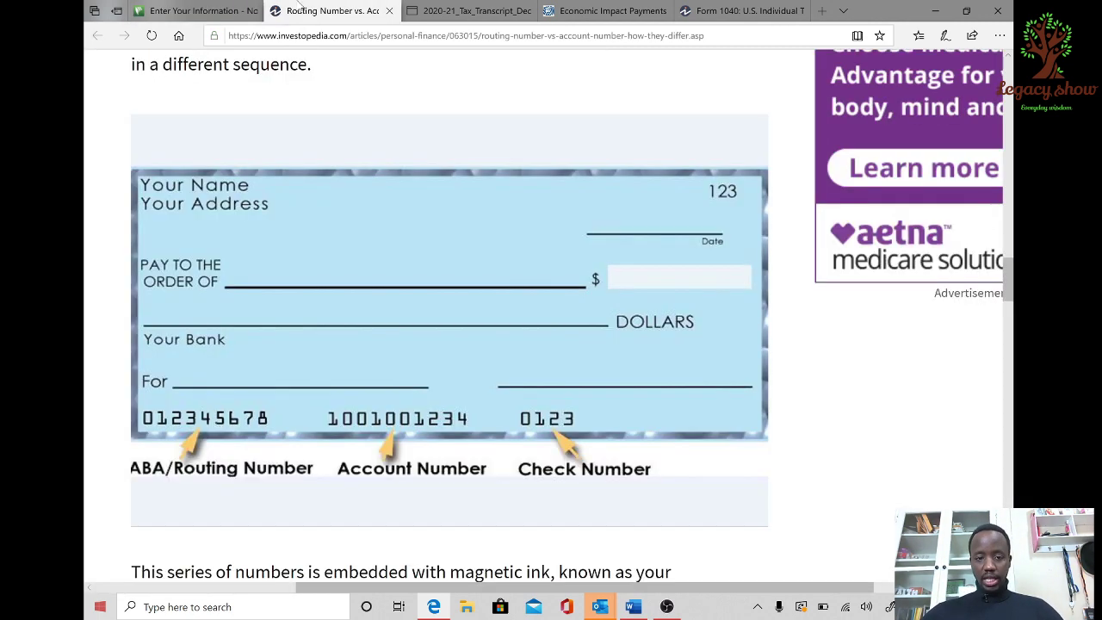
# - Scroll the Investopedia check diagram, then return to the Enter Your Information tab
pyautogui.scroll(-1, 382, 352)
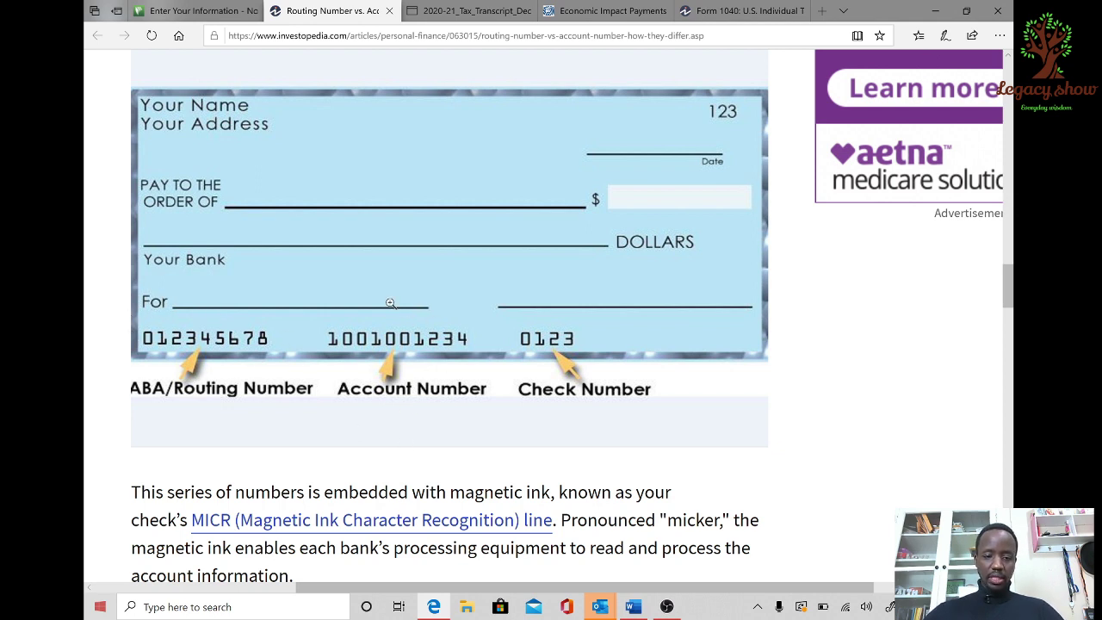
pyautogui.click(162, 10)
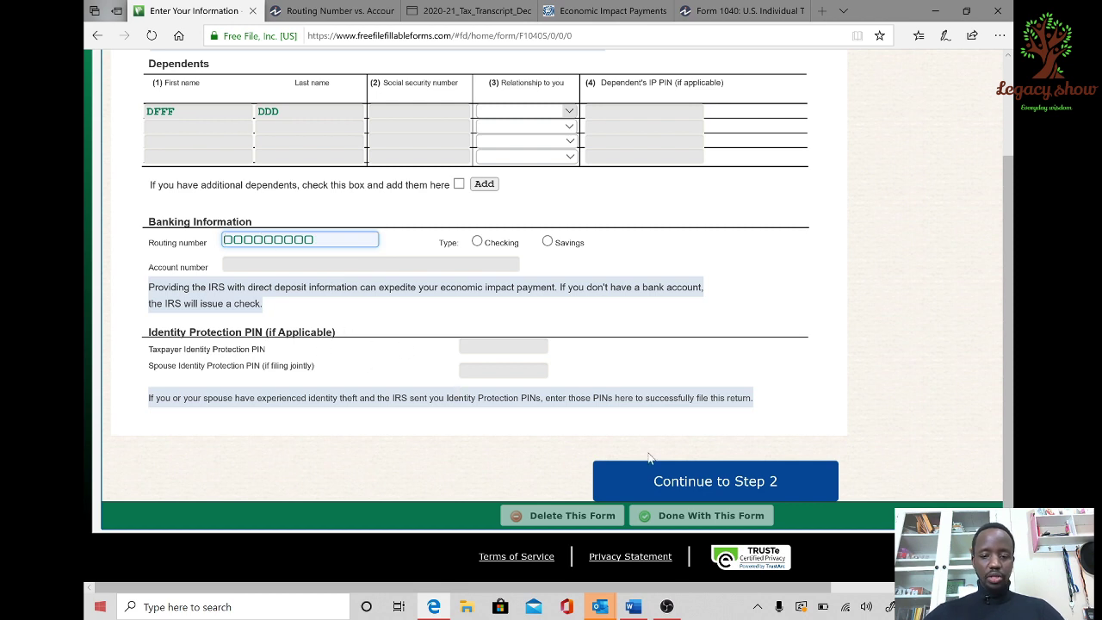
pyautogui.click(741, 479)
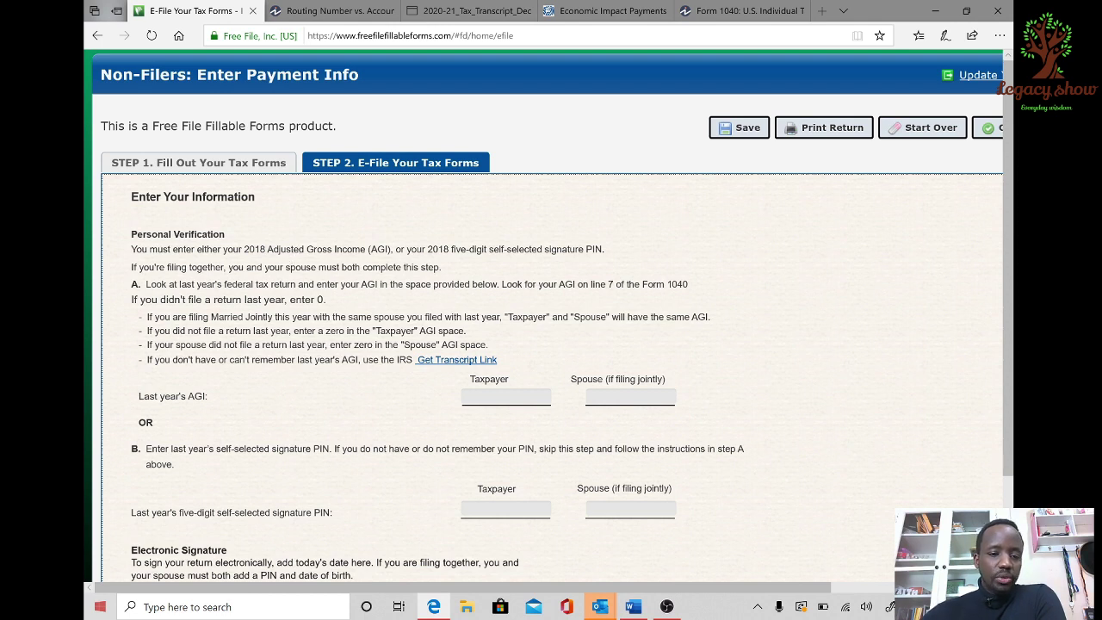
pyautogui.moveTo(370, 249); pyautogui.dragTo(390, 249)
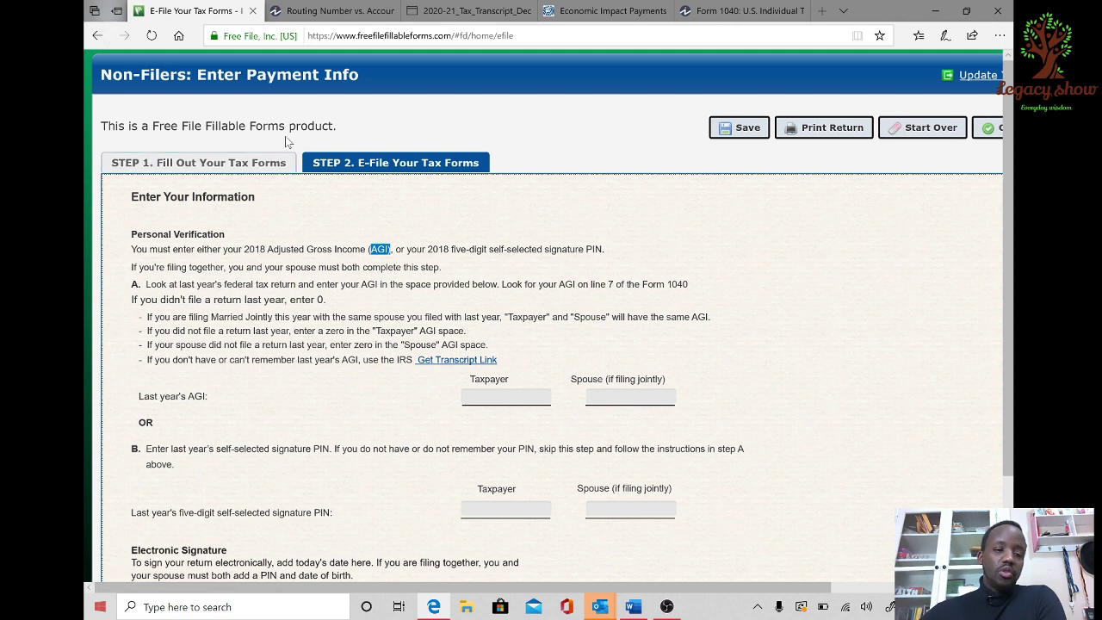
pyautogui.click(467, 197)
pyautogui.scroll(-1, 508, 242)
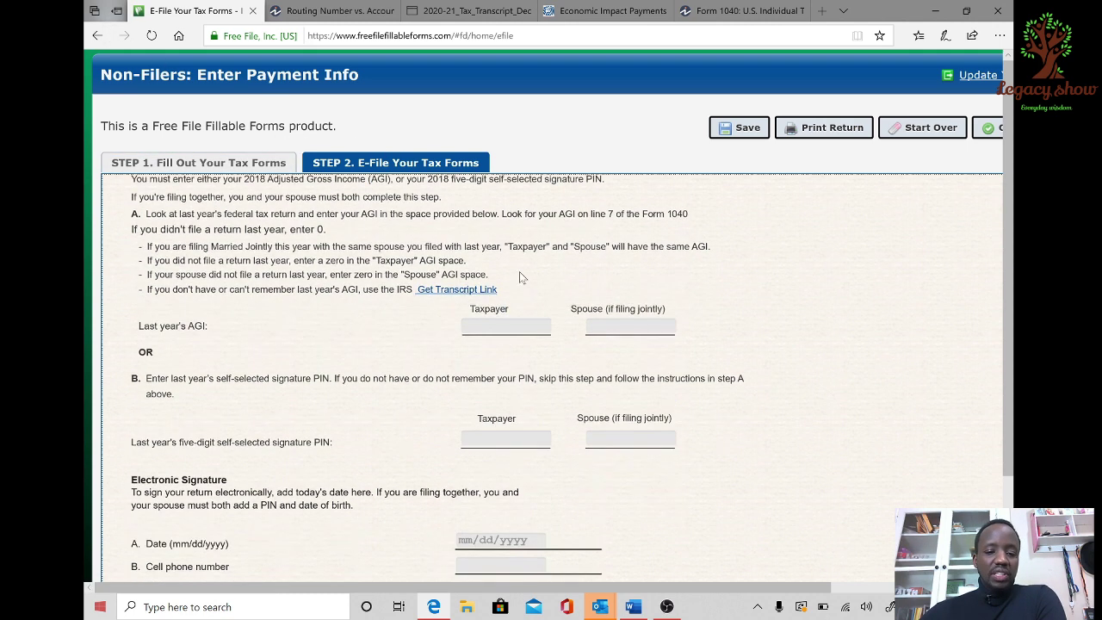
pyautogui.click(502, 325)
pyautogui.write('0')
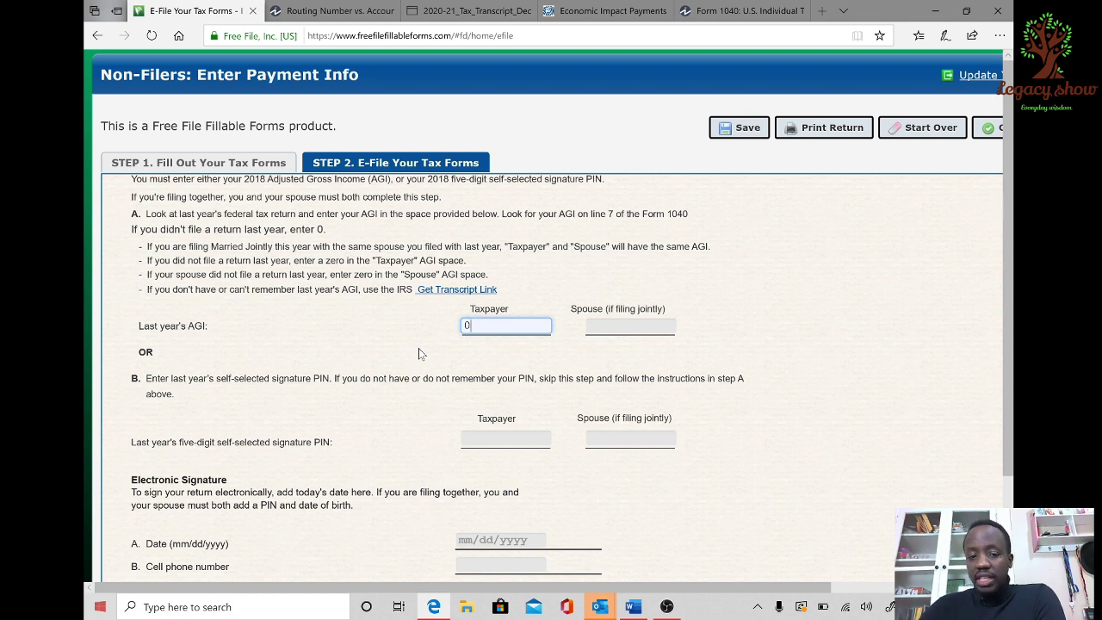
pyautogui.press('BackSpace')
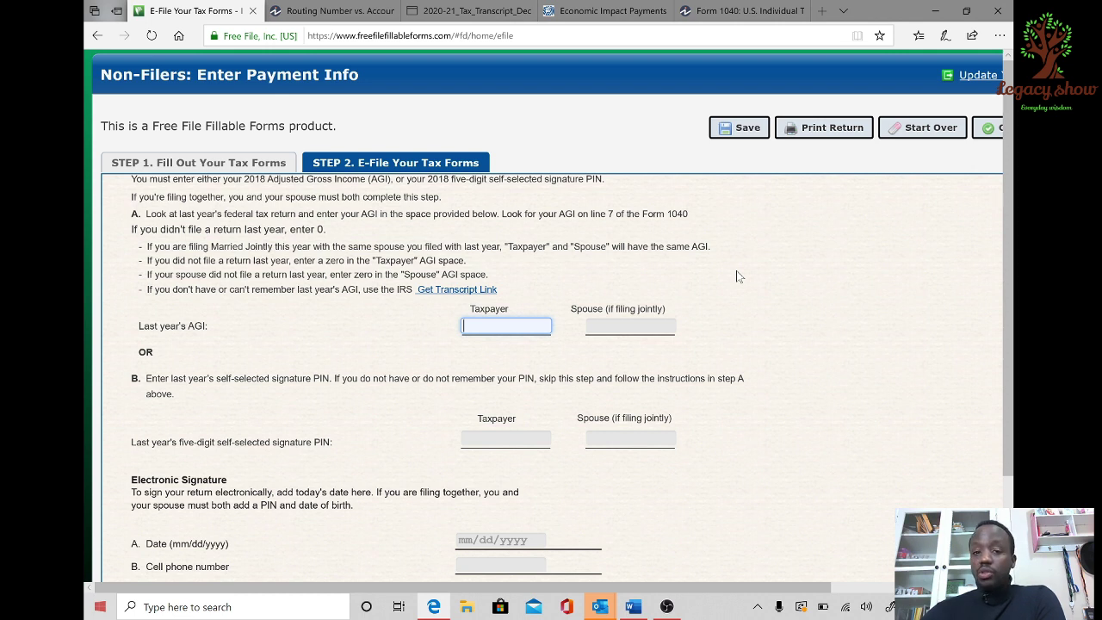
pyautogui.scroll(-1, 736, 274)
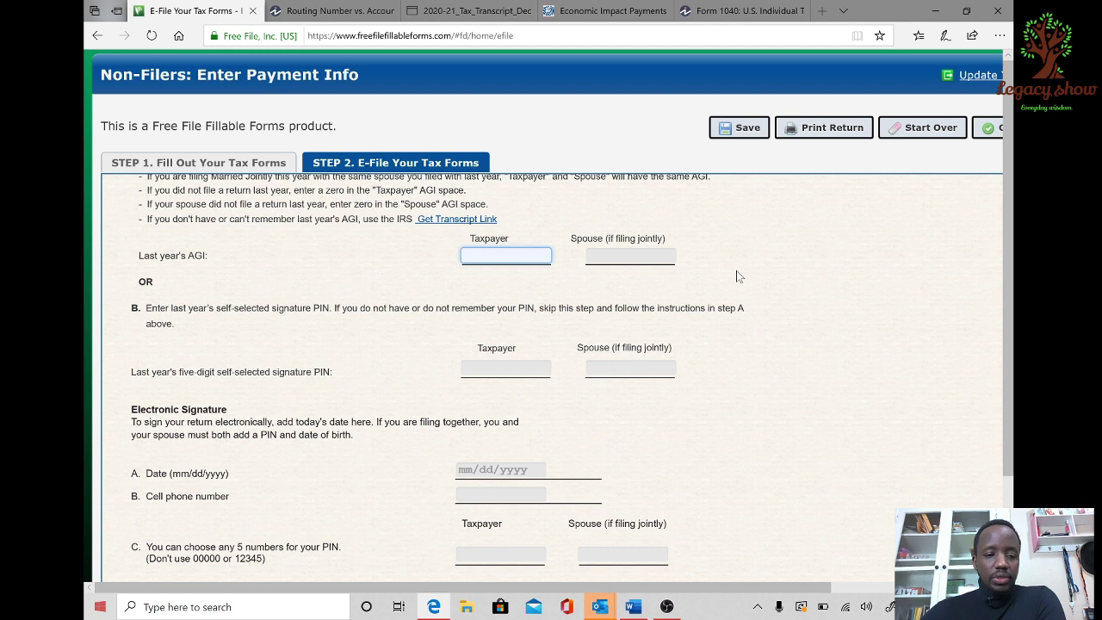
pyautogui.scroll(-1, 736, 276)
pyautogui.scroll(1, 736, 276)
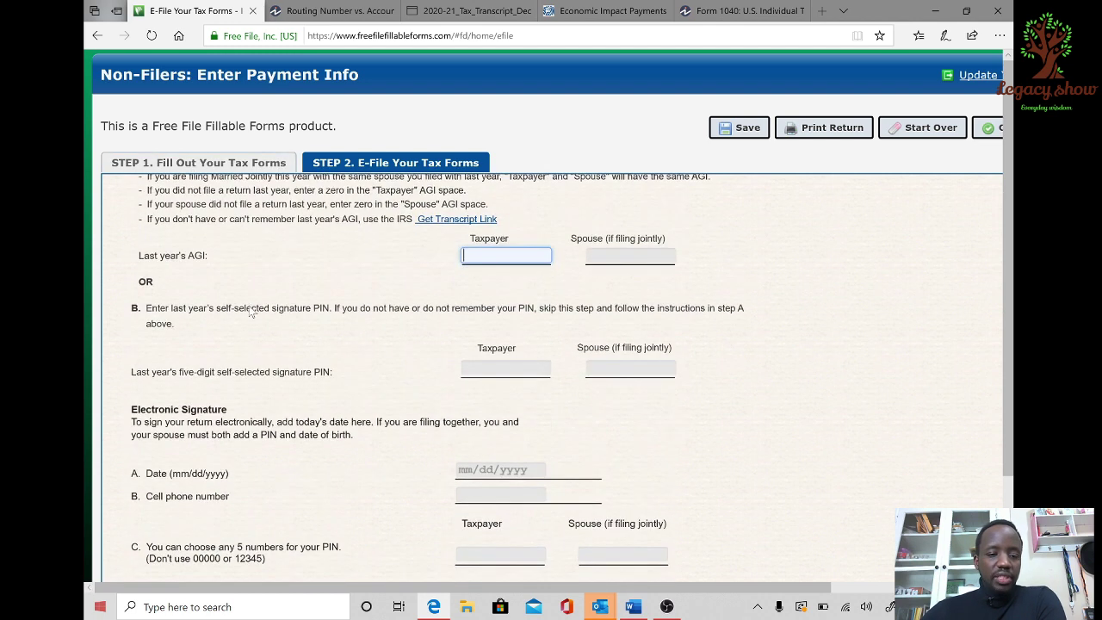
pyautogui.scroll(-1, 310, 344)
pyautogui.scroll(1, 368, 379)
pyautogui.scroll(-1, 354, 367)
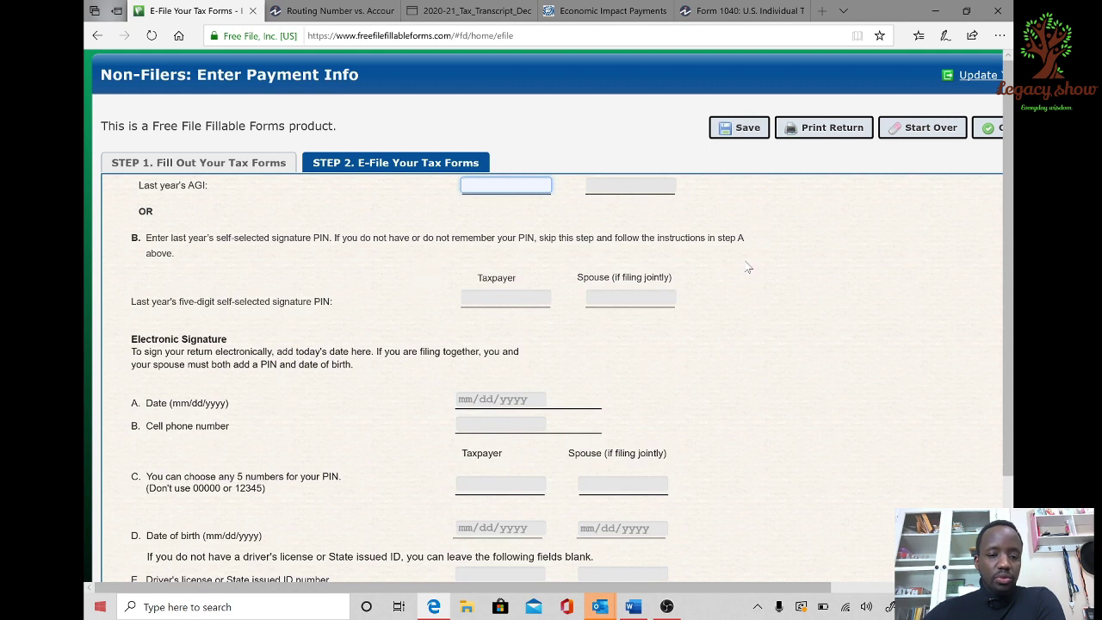
pyautogui.scroll(1, 220, 250)
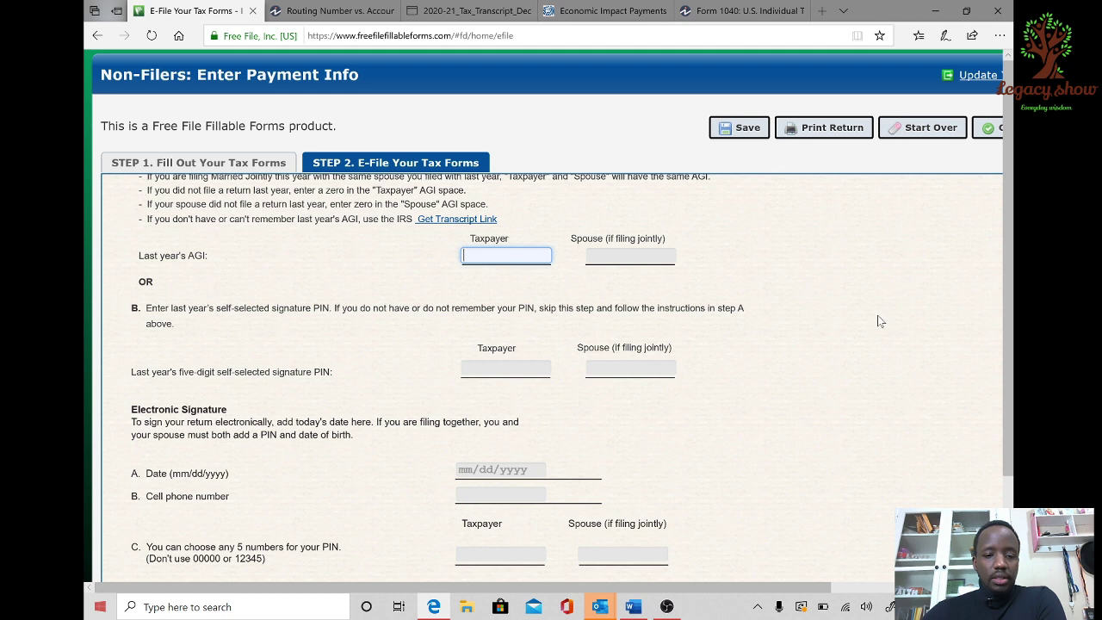
pyautogui.scroll(-3, 877, 323)
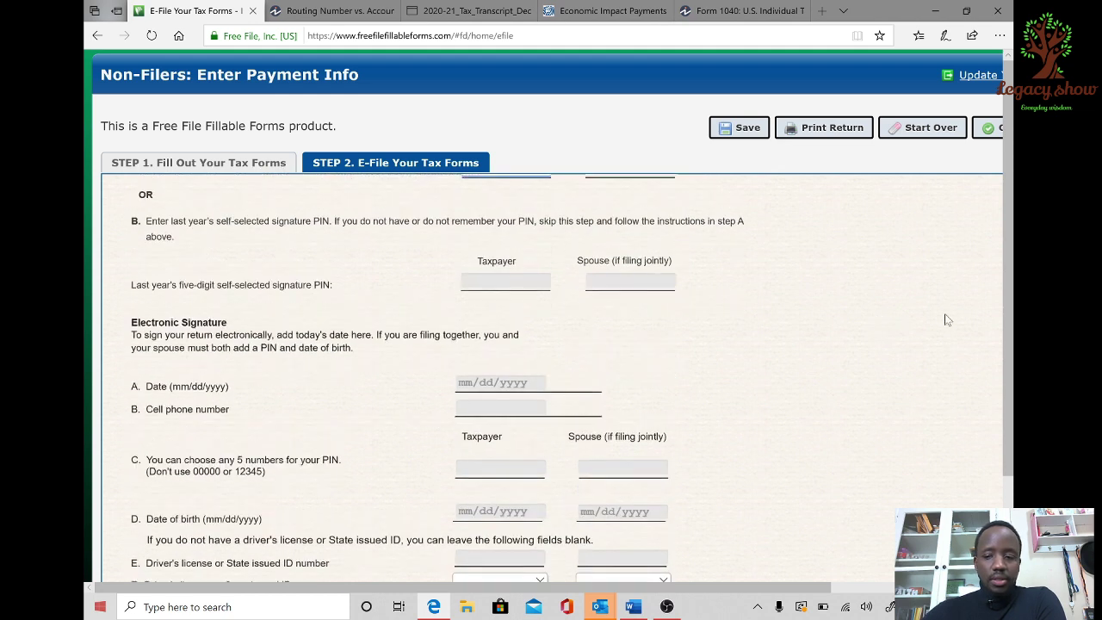
pyautogui.scroll(4, 913, 323)
pyautogui.scroll(-2, 944, 322)
pyautogui.scroll(1, 944, 322)
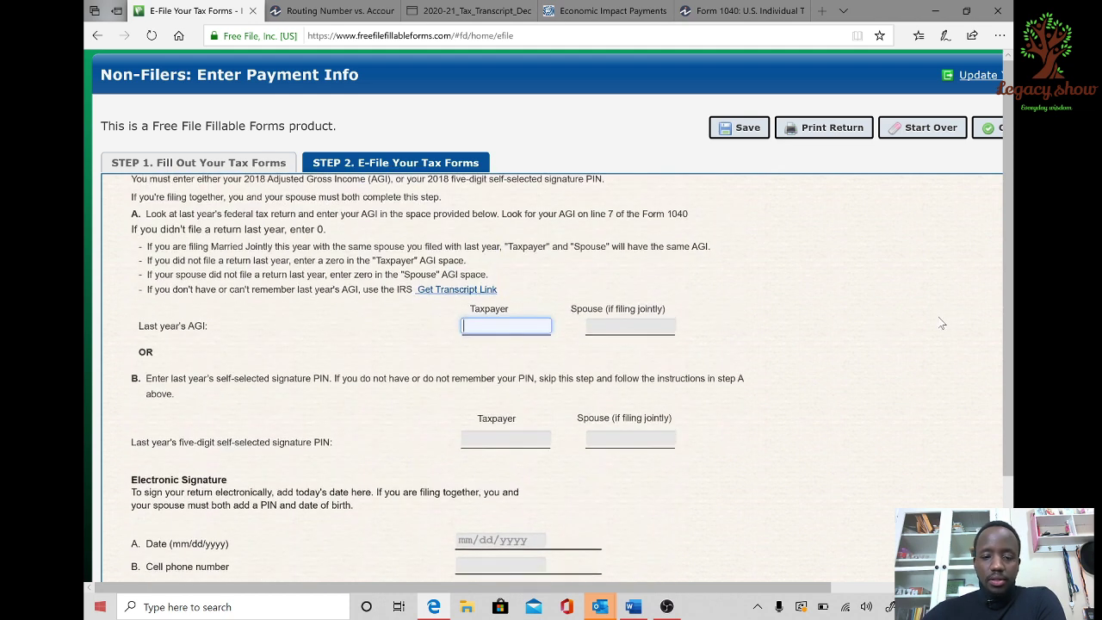
pyautogui.scroll(-1, 938, 322)
pyautogui.scroll(1, 938, 322)
pyautogui.scroll(-3, 702, 389)
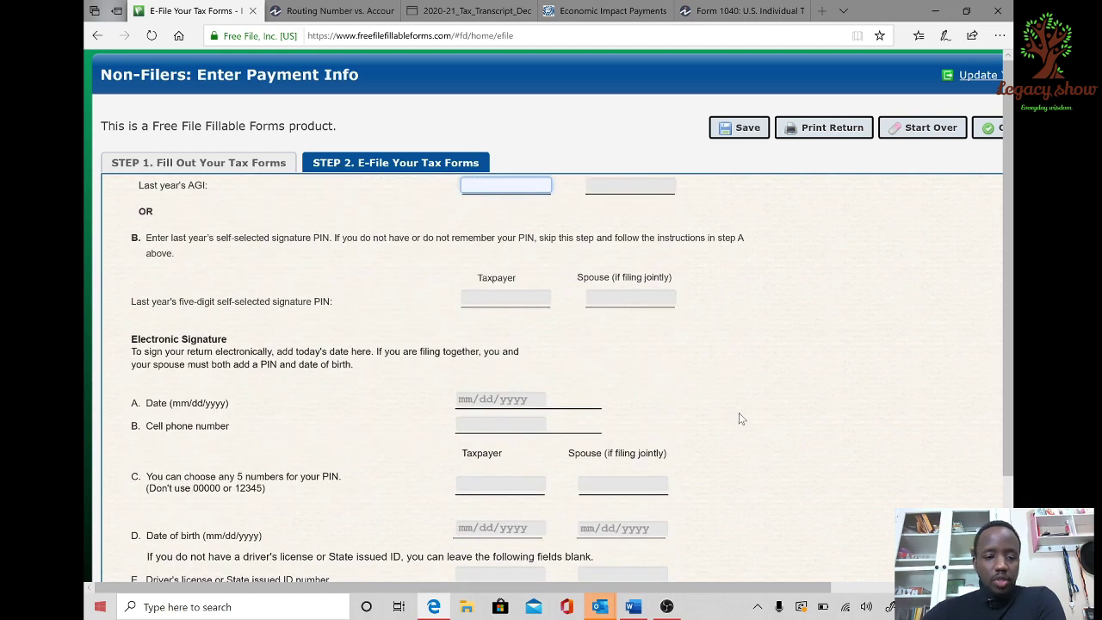
pyautogui.scroll(1, 739, 419)
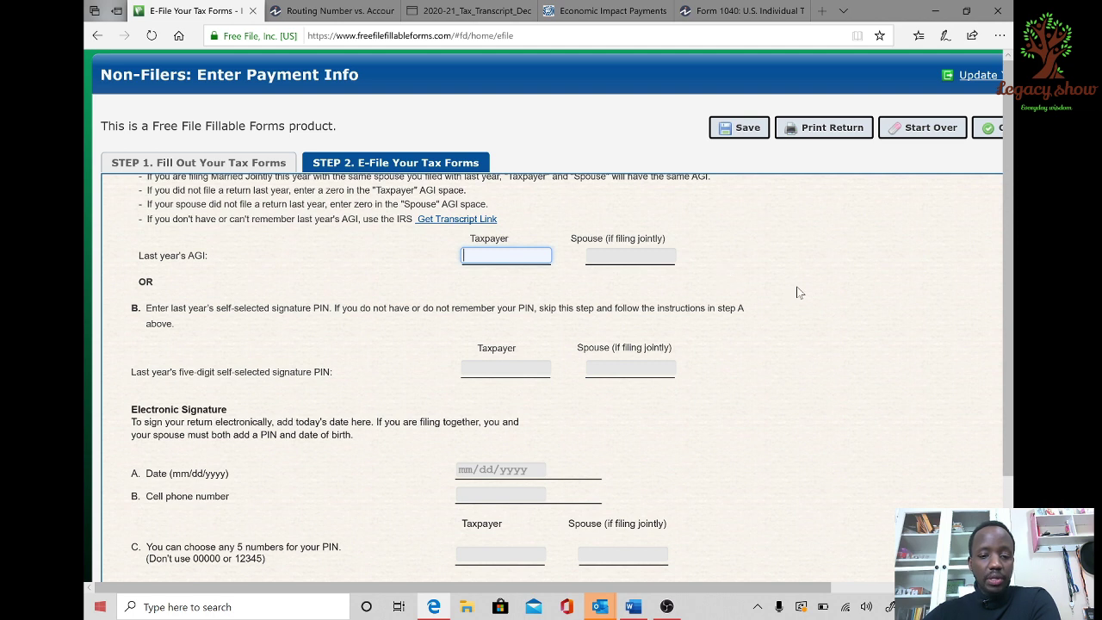
pyautogui.scroll(-2, 801, 302)
pyautogui.scroll(-1, 801, 302)
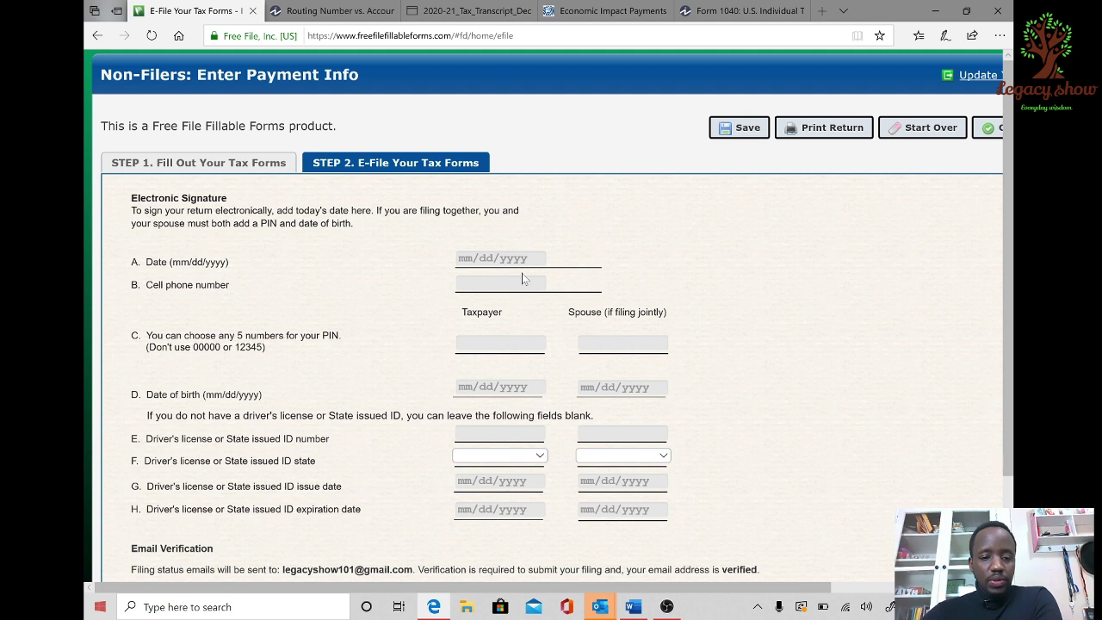
pyautogui.scroll(-1, 520, 330)
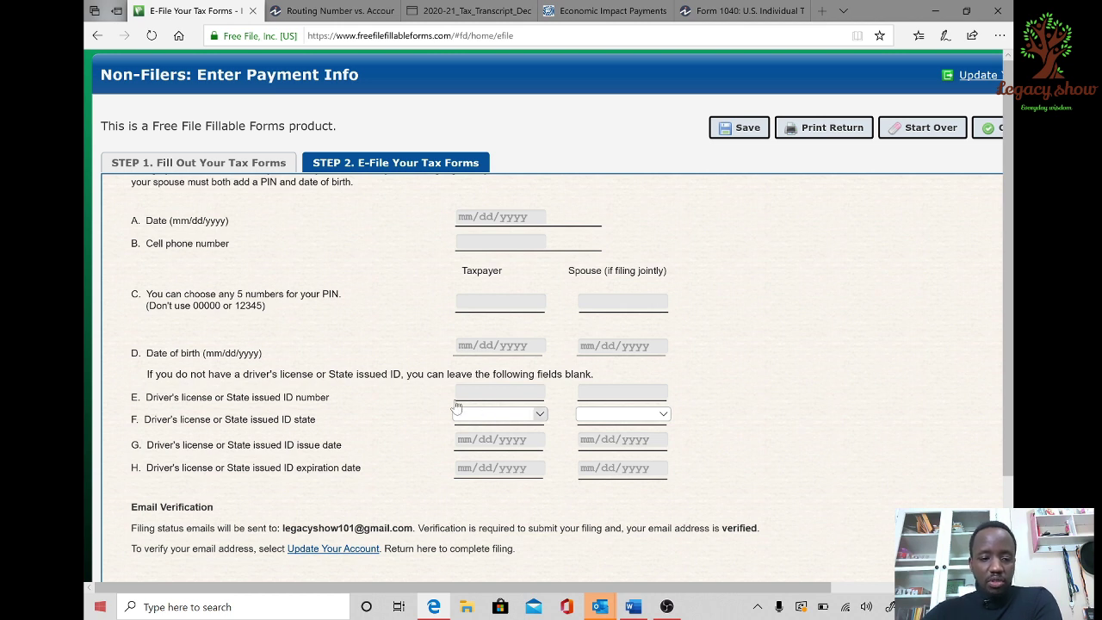
pyautogui.scroll(-1, 345, 358)
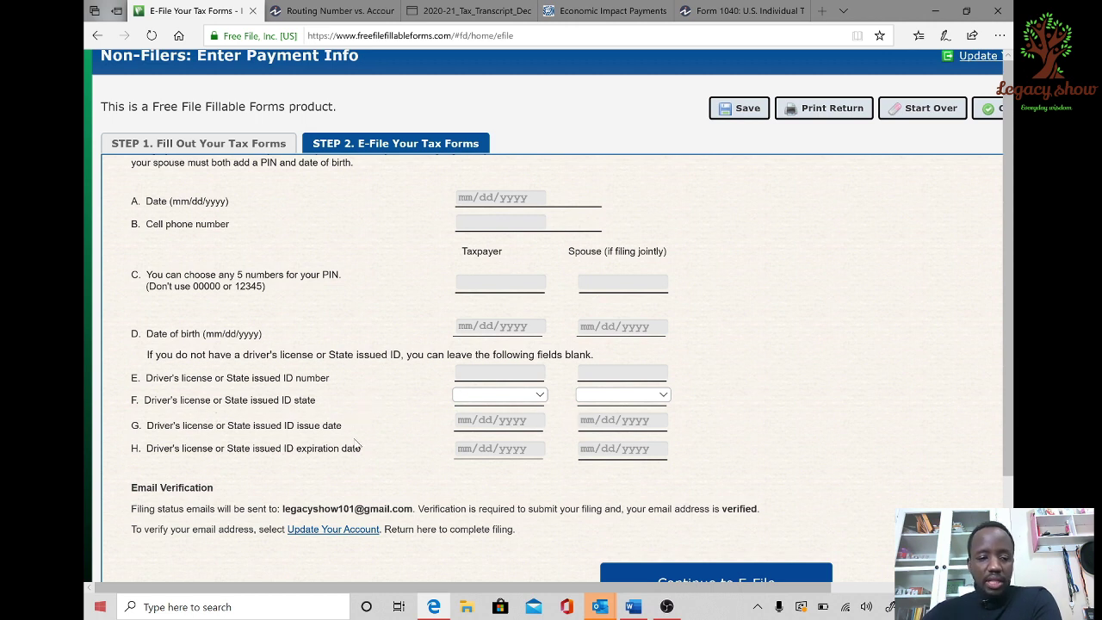
pyautogui.scroll(-1, 336, 448)
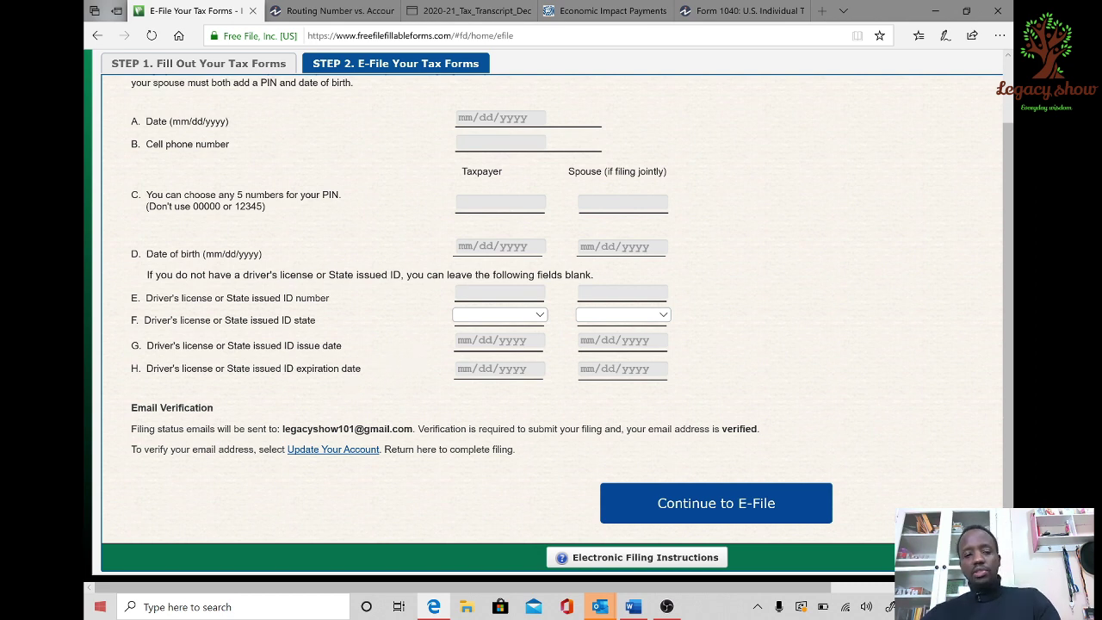
pyautogui.scroll(-1, 357, 381)
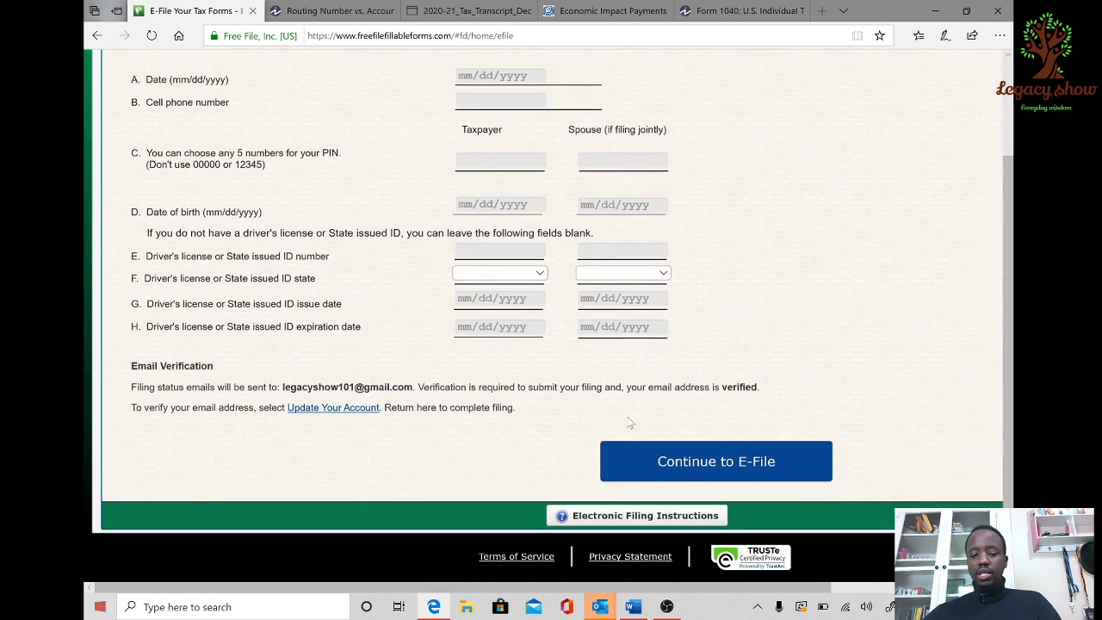
# - Try Continue to E-File, dismiss the incomplete-information warning, and go back to the form
pyautogui.click(669, 463)
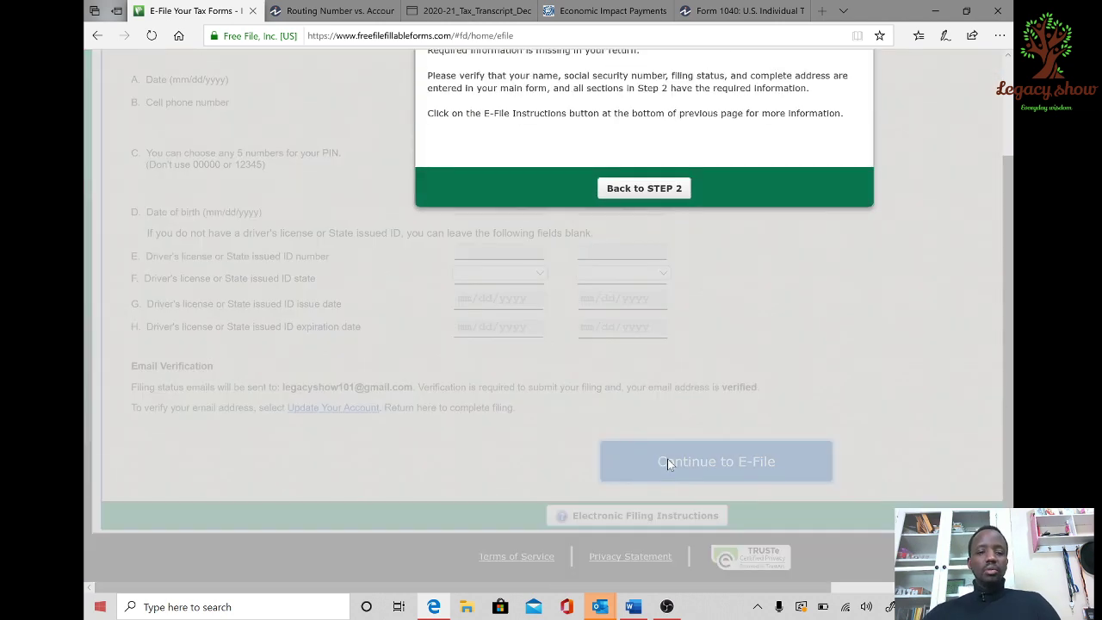
pyautogui.scroll(1, 383, 252)
pyautogui.scroll(2, 384, 252)
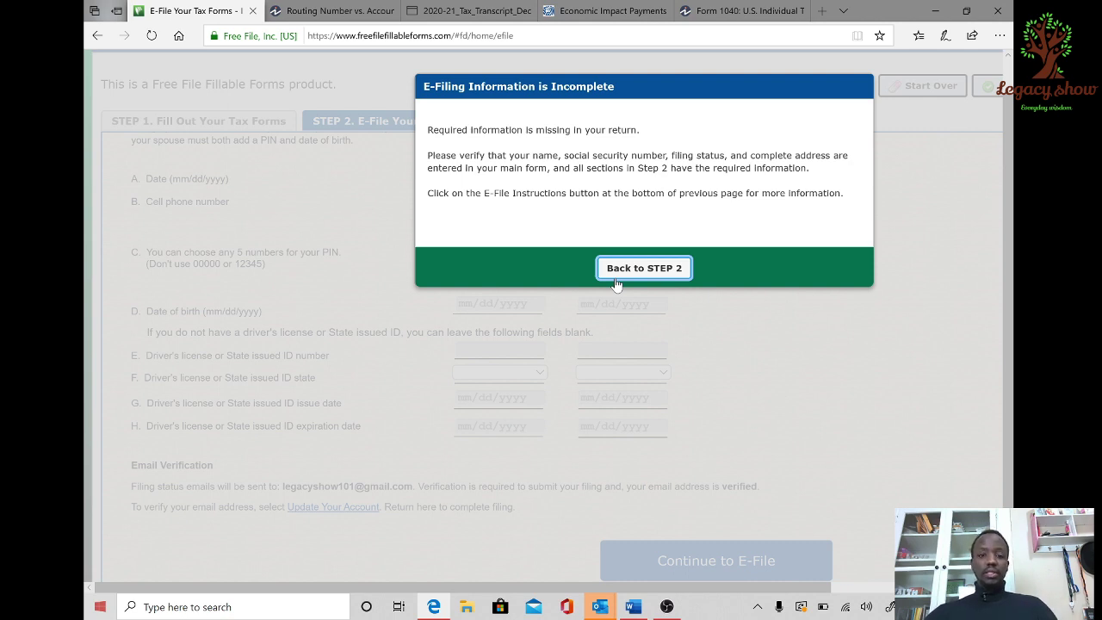
pyautogui.click(624, 274)
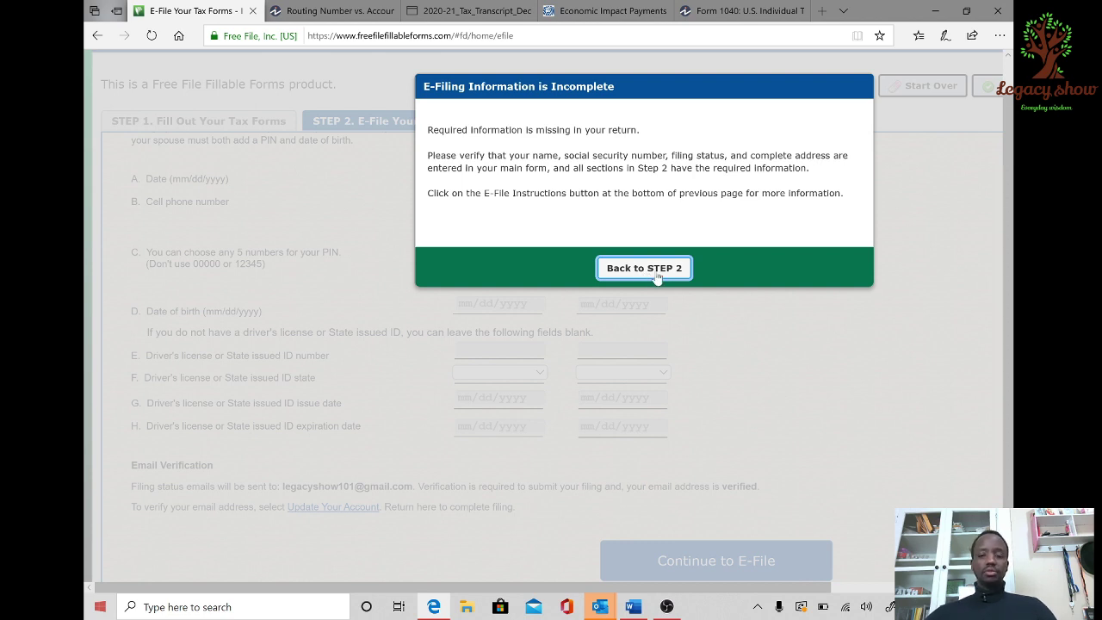
pyautogui.click(644, 271)
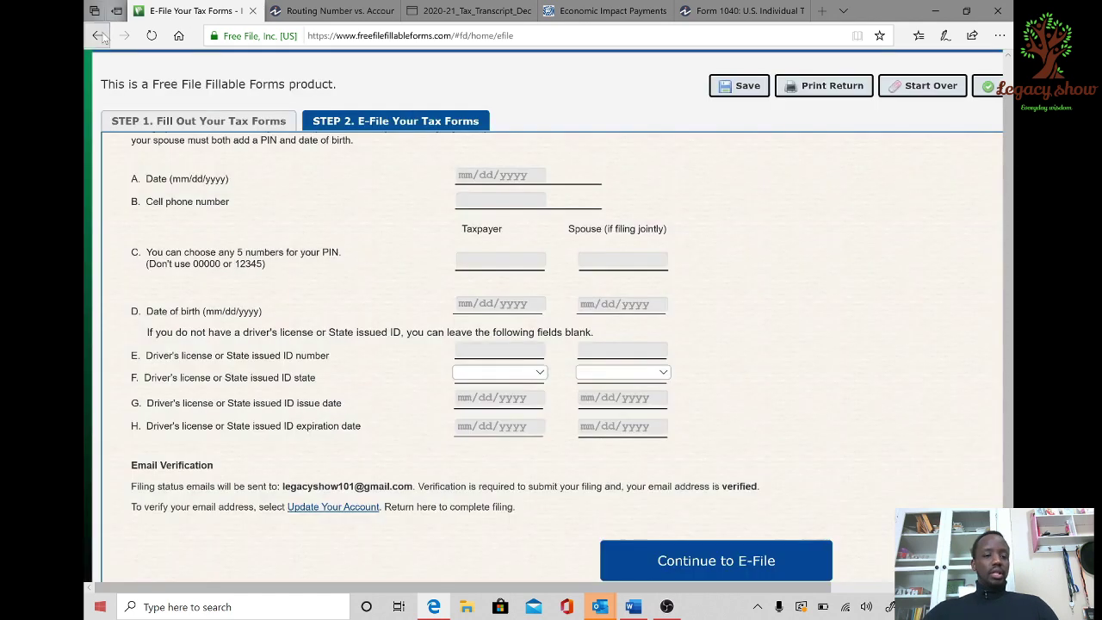
pyautogui.click(99, 36)
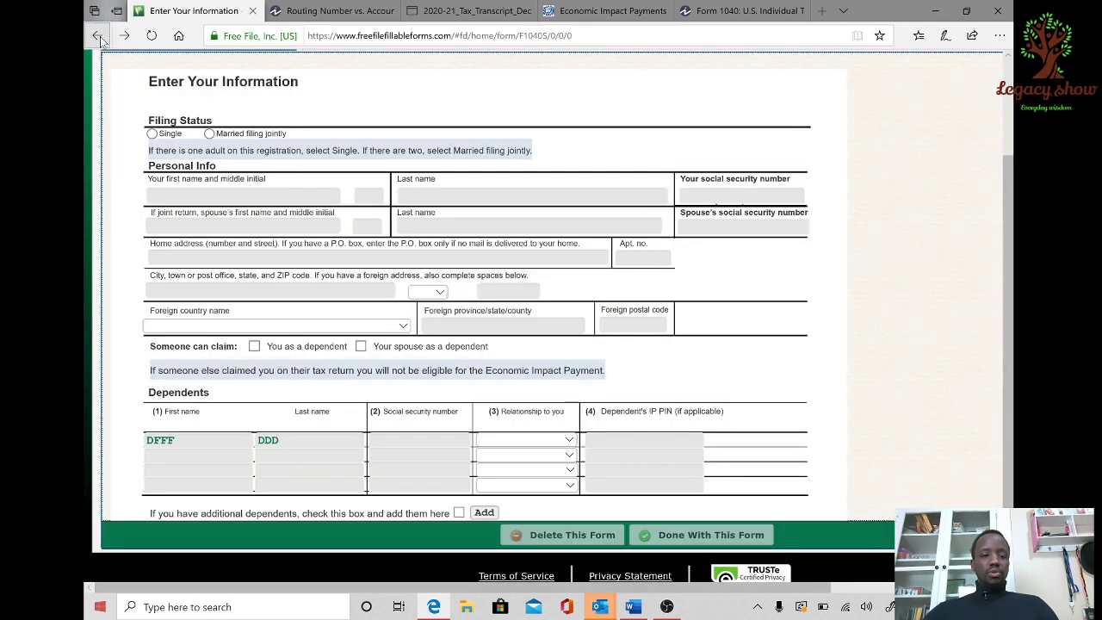
pyautogui.hotkey('ctrl', 'l')
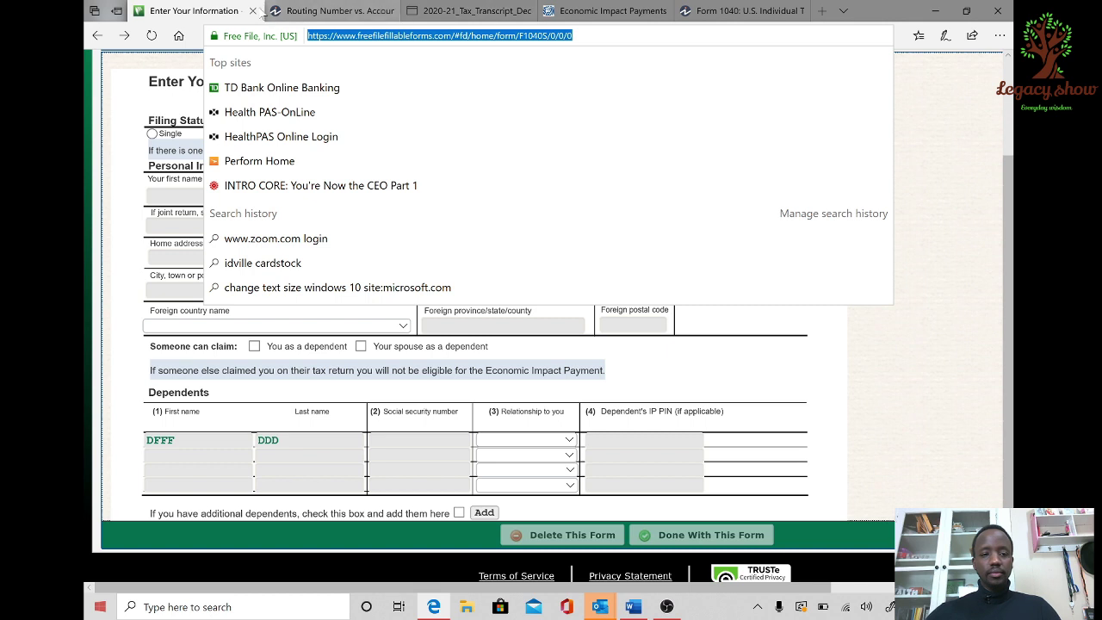
pyautogui.click(253, 10)
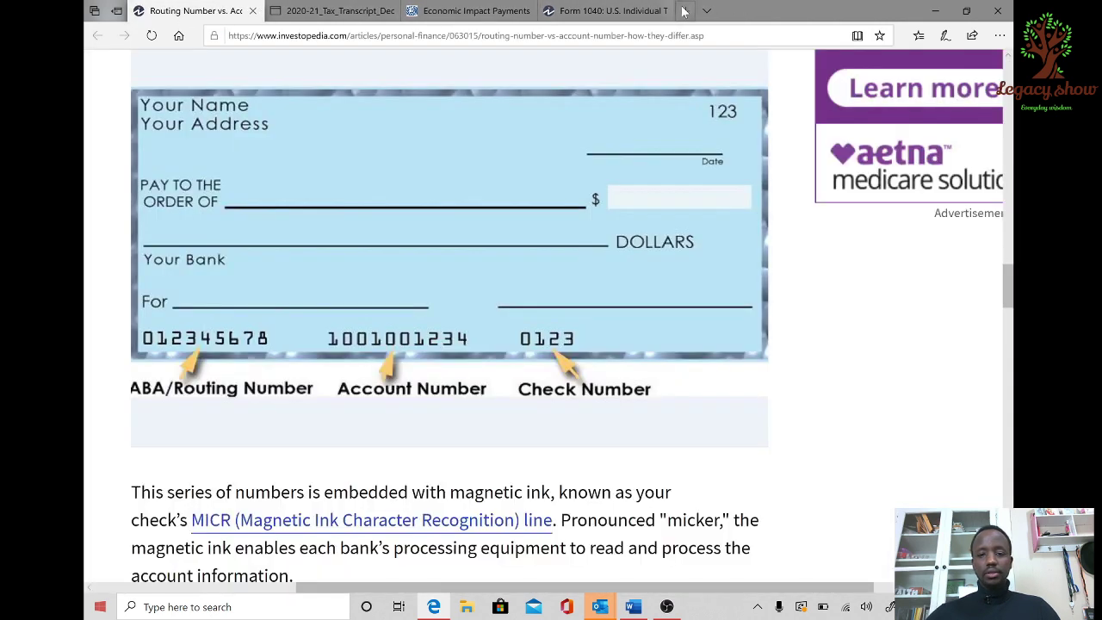
pyautogui.click(684, 11)
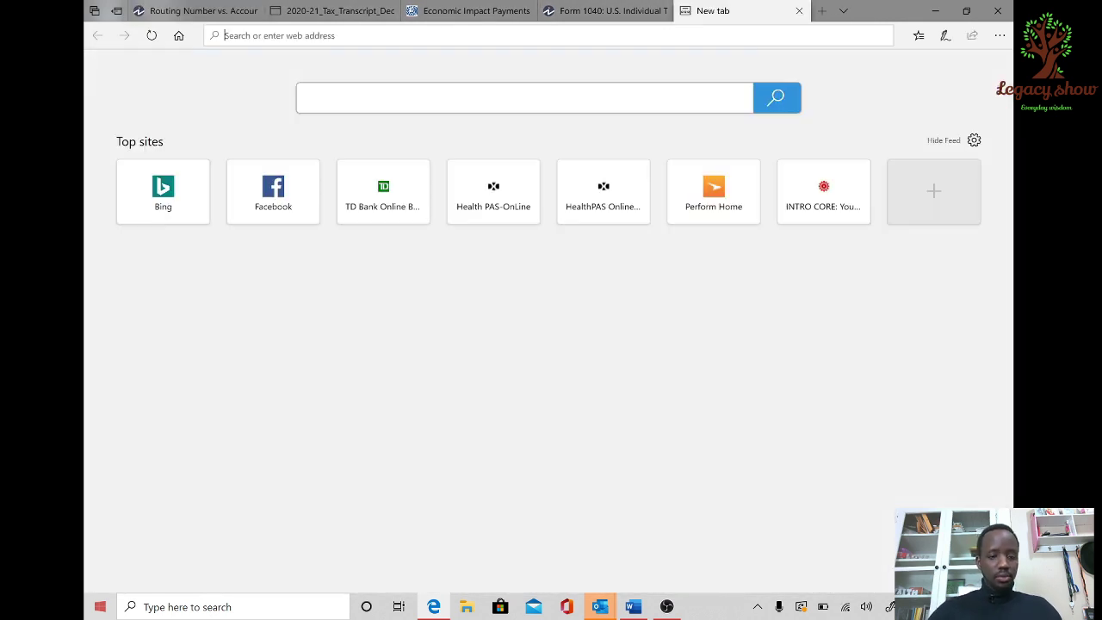
pyautogui.write('www')
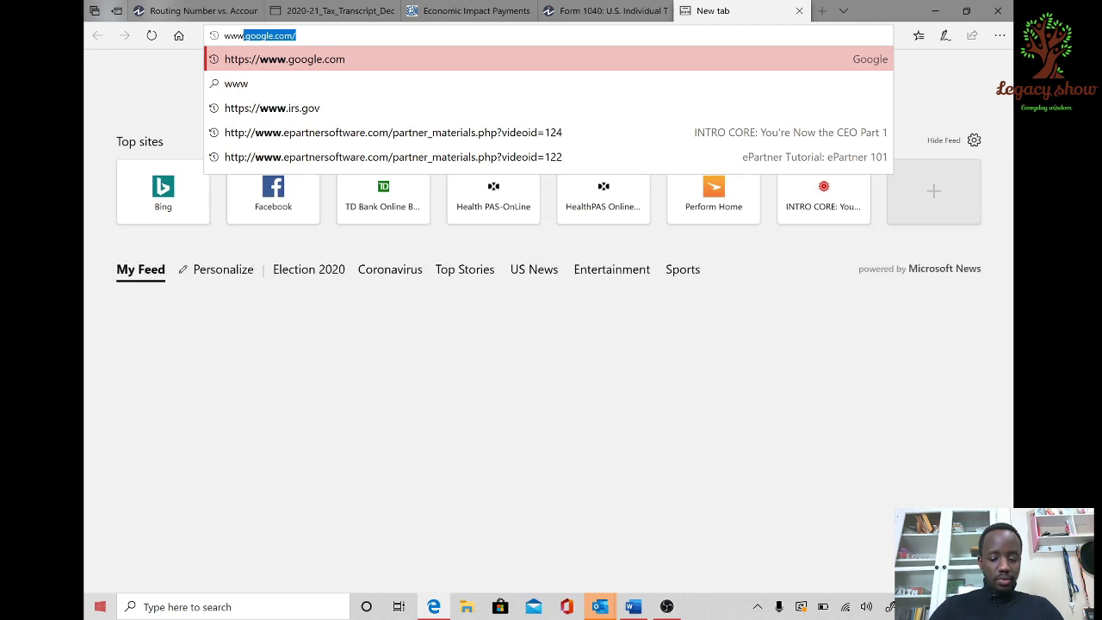
pyautogui.write('.irs.gov')
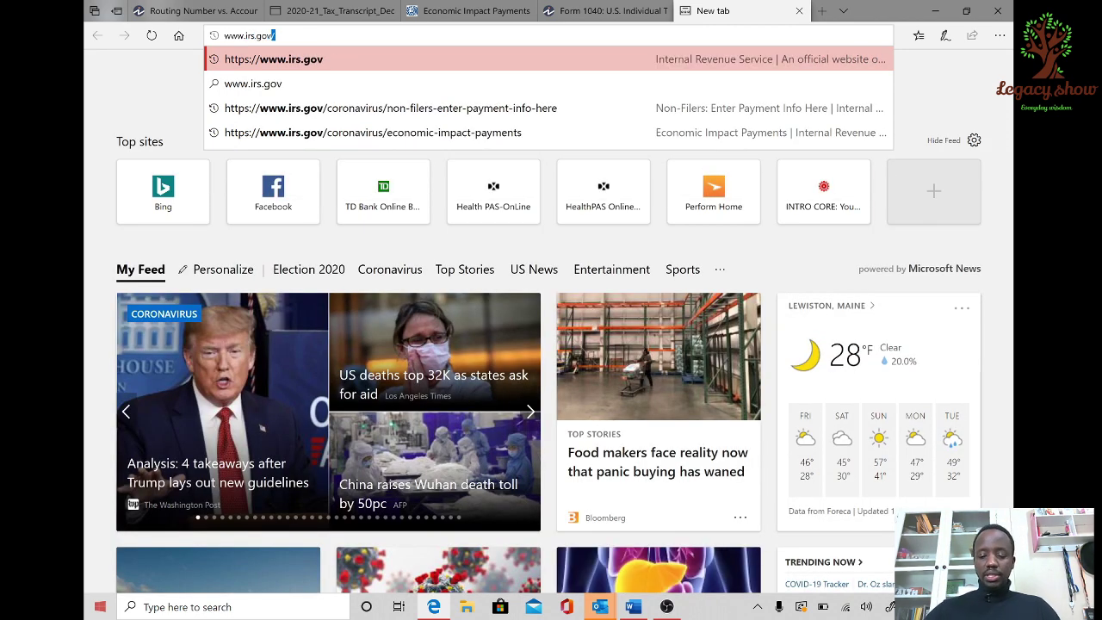
pyautogui.press('Return')
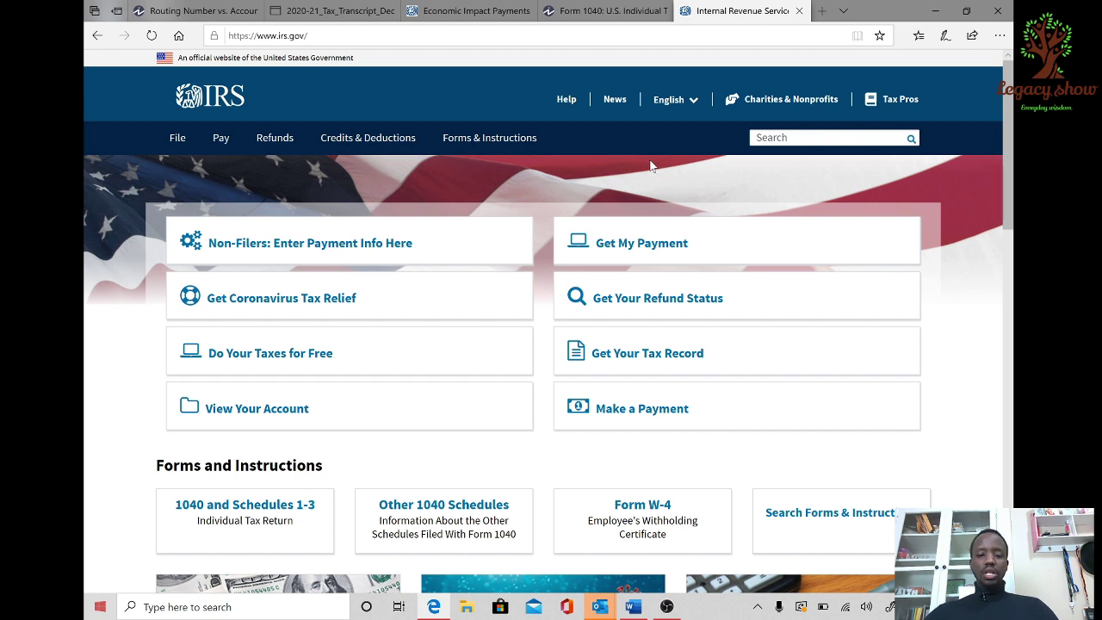
# - Open the Get My Payment page, read its payment-status guidance, and return to the top
pyautogui.scroll(-1, 655, 172)
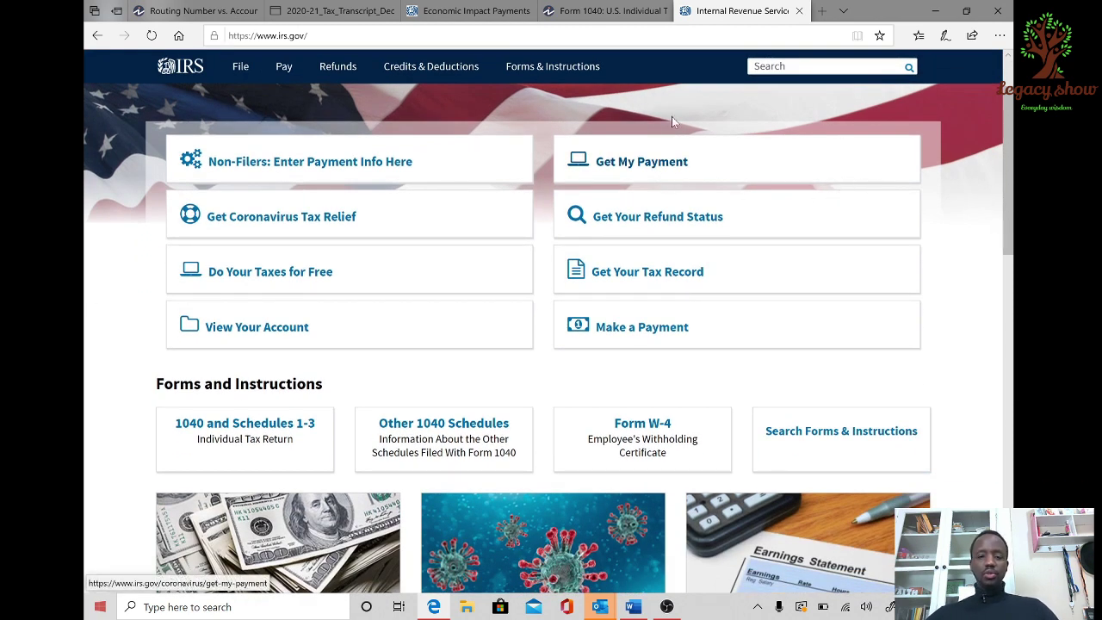
pyautogui.click(634, 166)
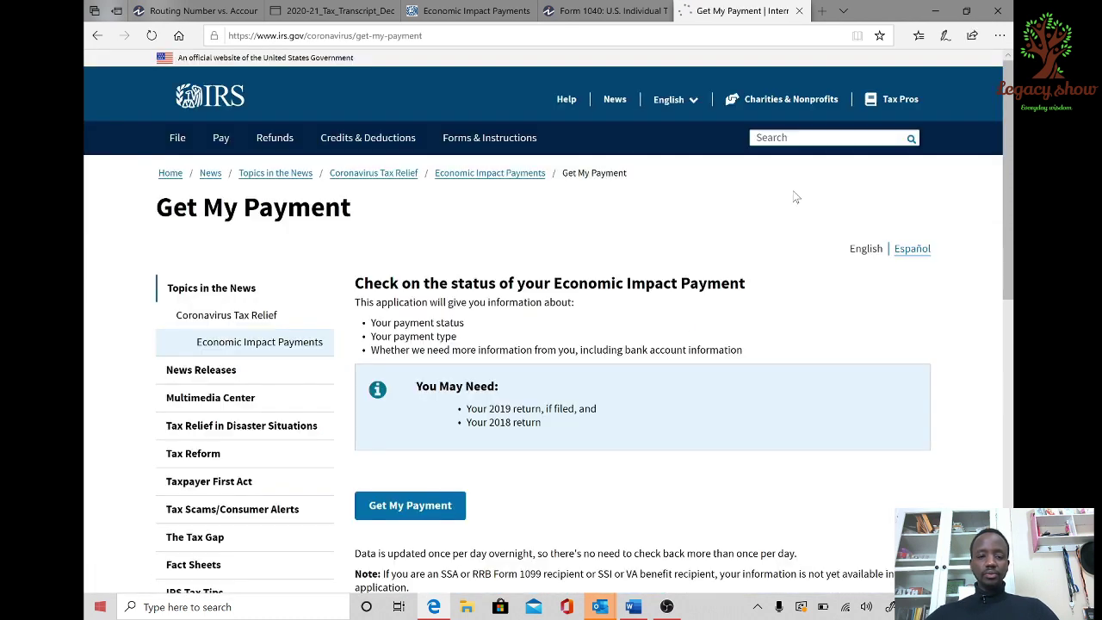
pyautogui.scroll(-3, 792, 205)
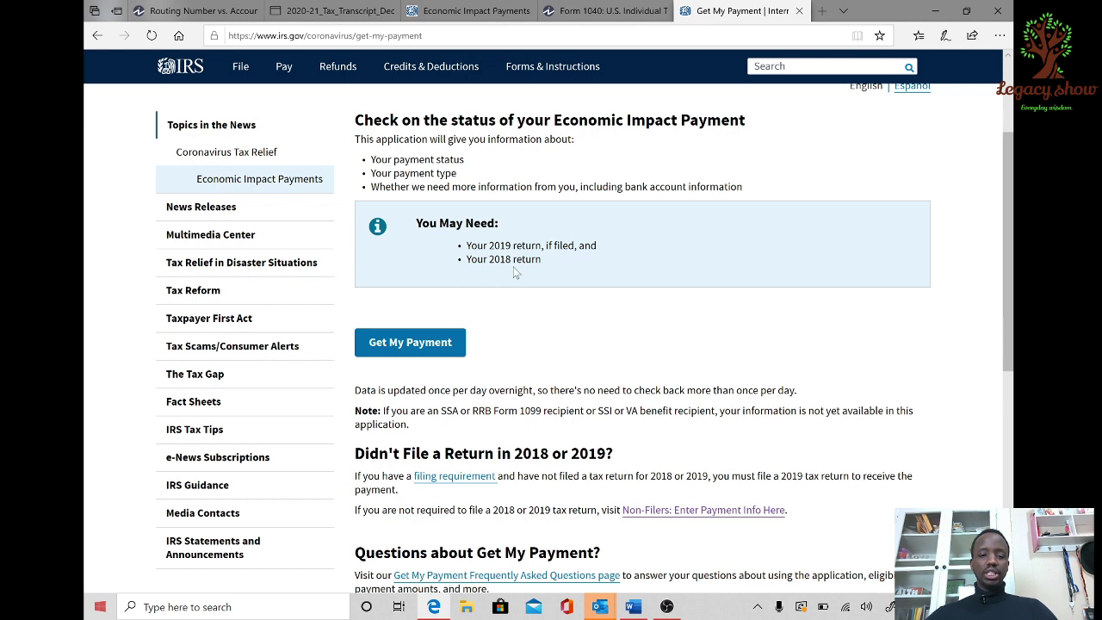
pyautogui.scroll(-1, 515, 272)
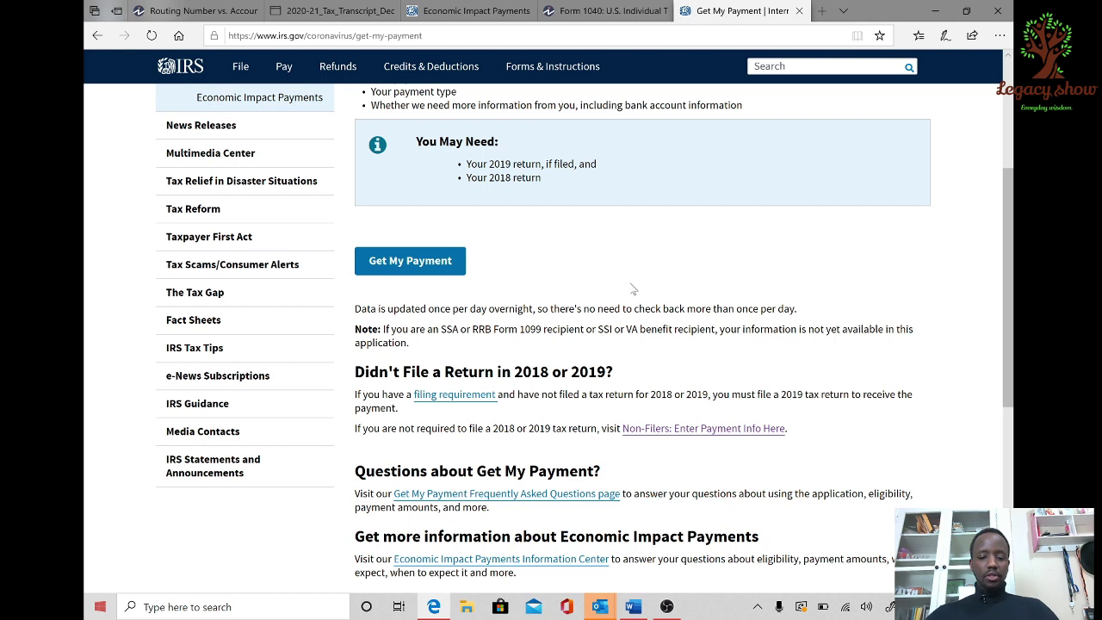
pyautogui.scroll(-1, 675, 300)
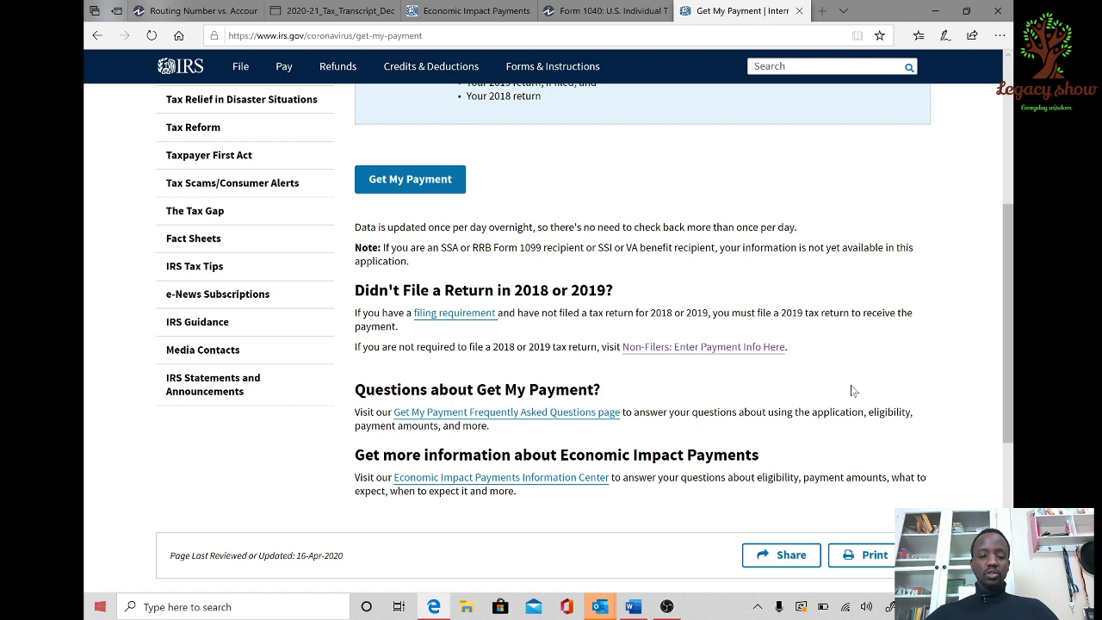
pyautogui.scroll(2, 853, 391)
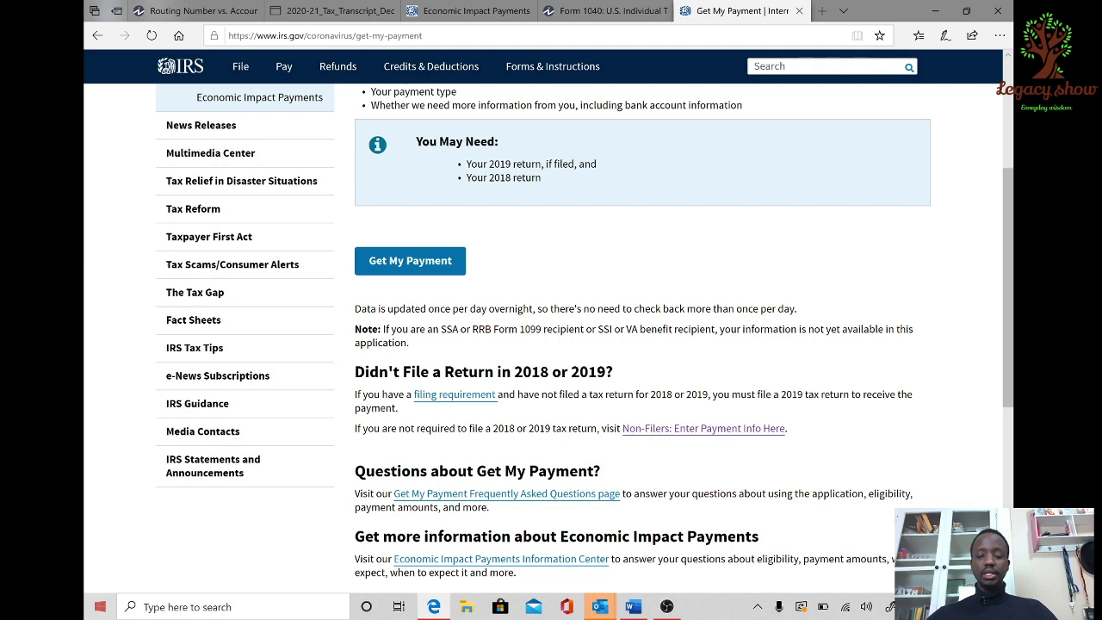
pyautogui.scroll(2, 857, 331)
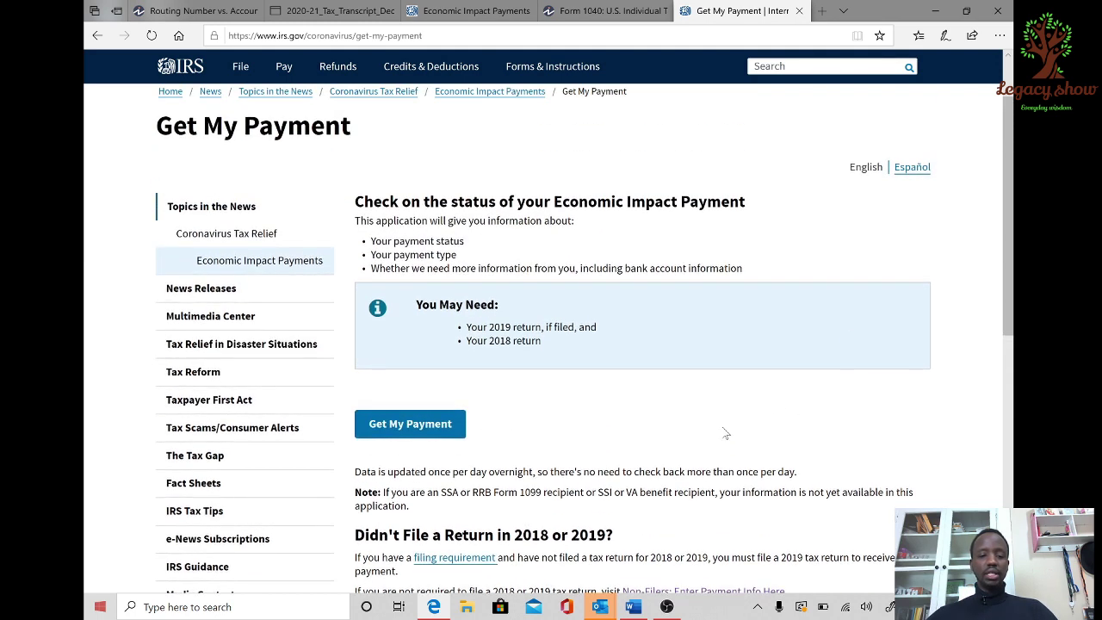
pyautogui.scroll(-4, 700, 430)
pyautogui.scroll(2, 613, 336)
pyautogui.scroll(2, 613, 336)
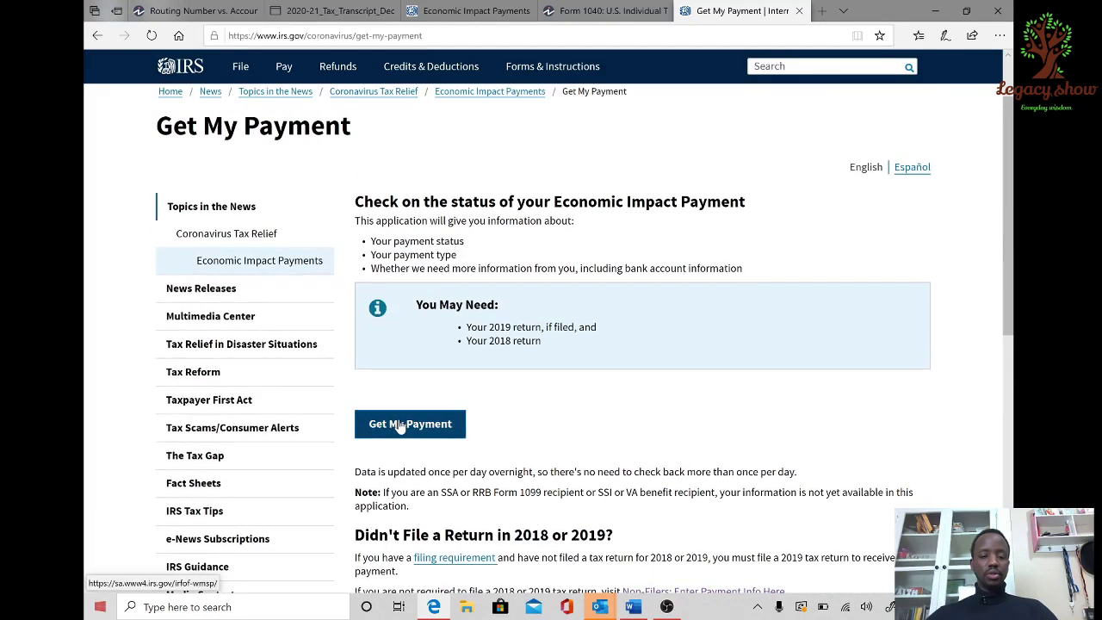
# - Launch Get My Payment, accept the authorized-use notice, and visit the SSN, birth date, address and ZIP fields
pyautogui.click(402, 423)
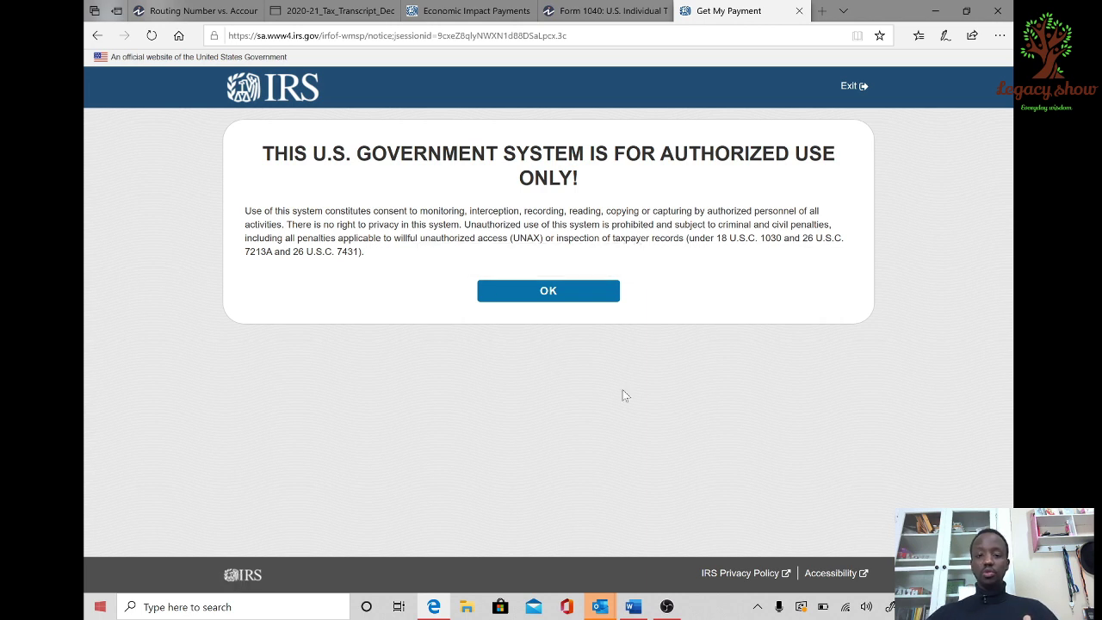
pyautogui.click(552, 297)
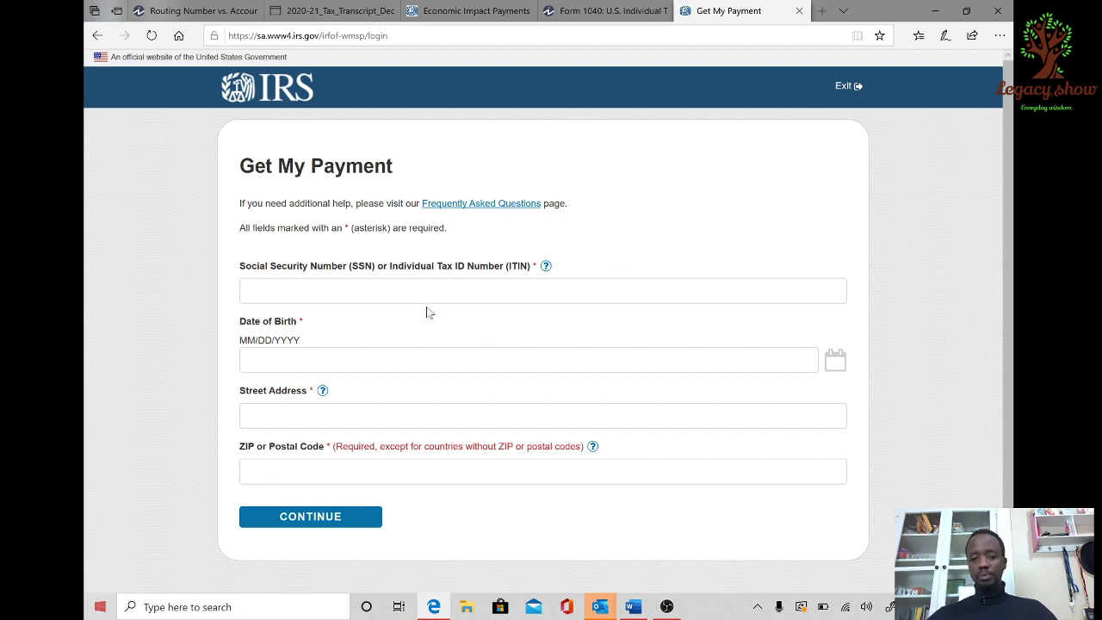
pyautogui.click(379, 290)
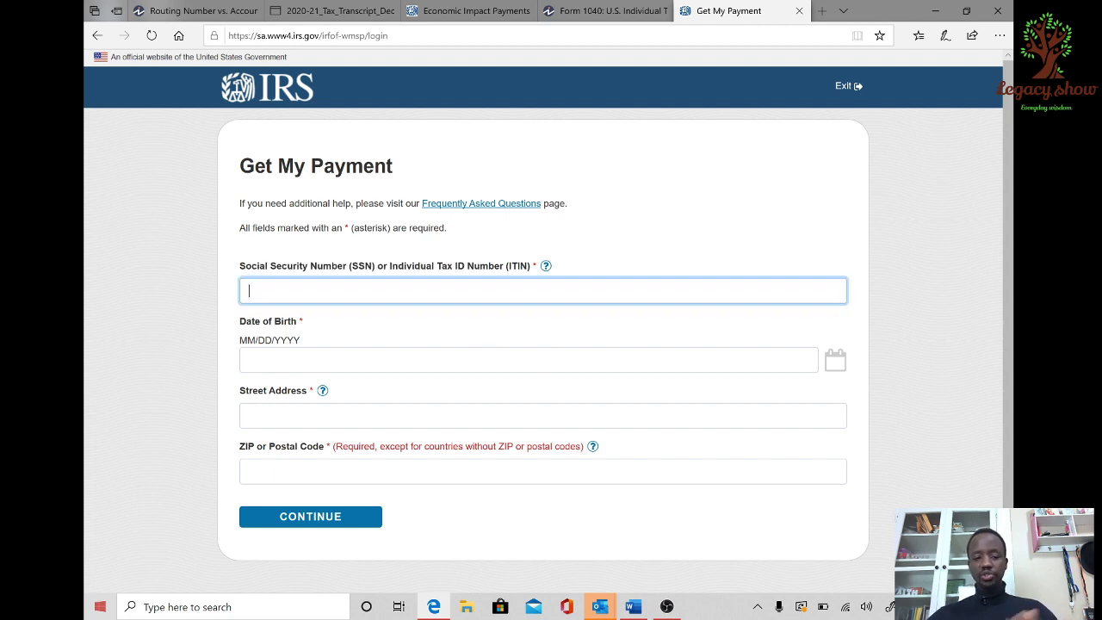
pyautogui.click(344, 360)
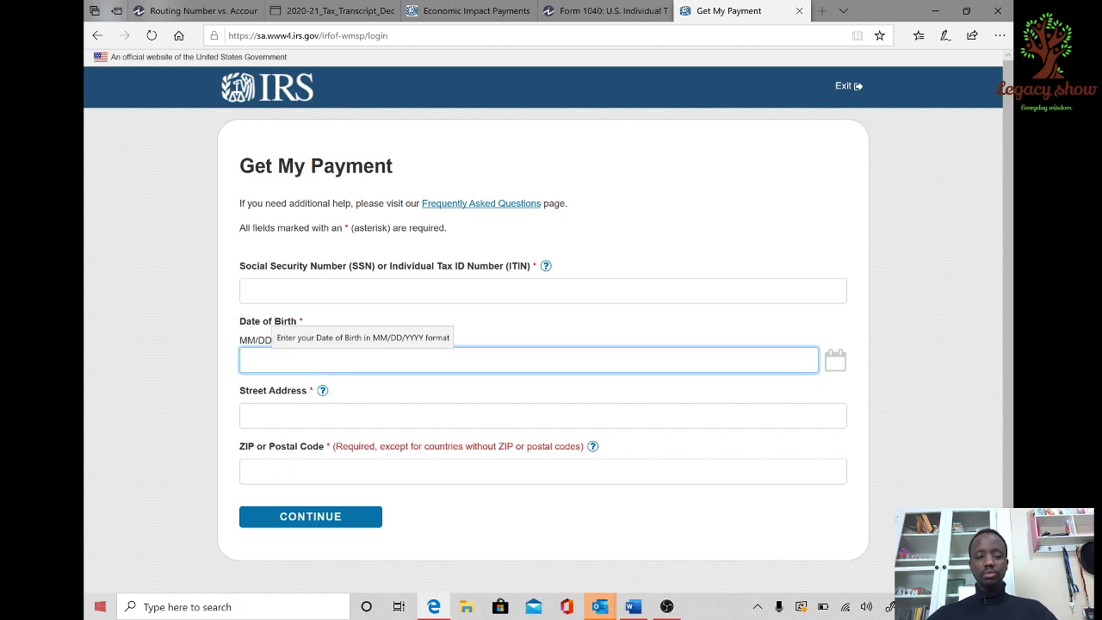
pyautogui.click(293, 416)
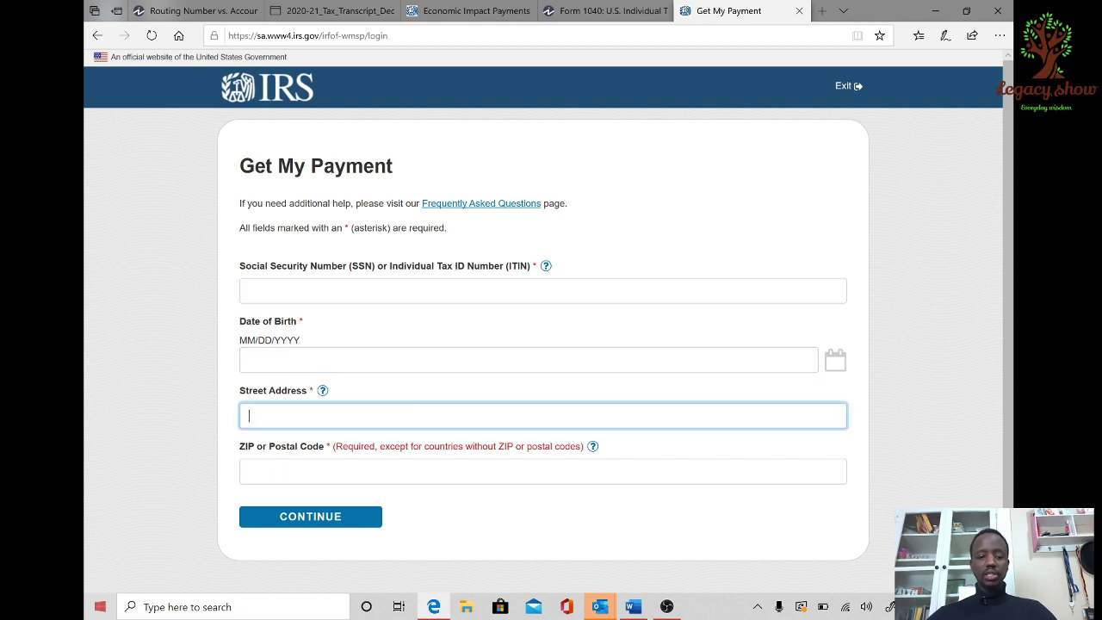
pyautogui.click(293, 471)
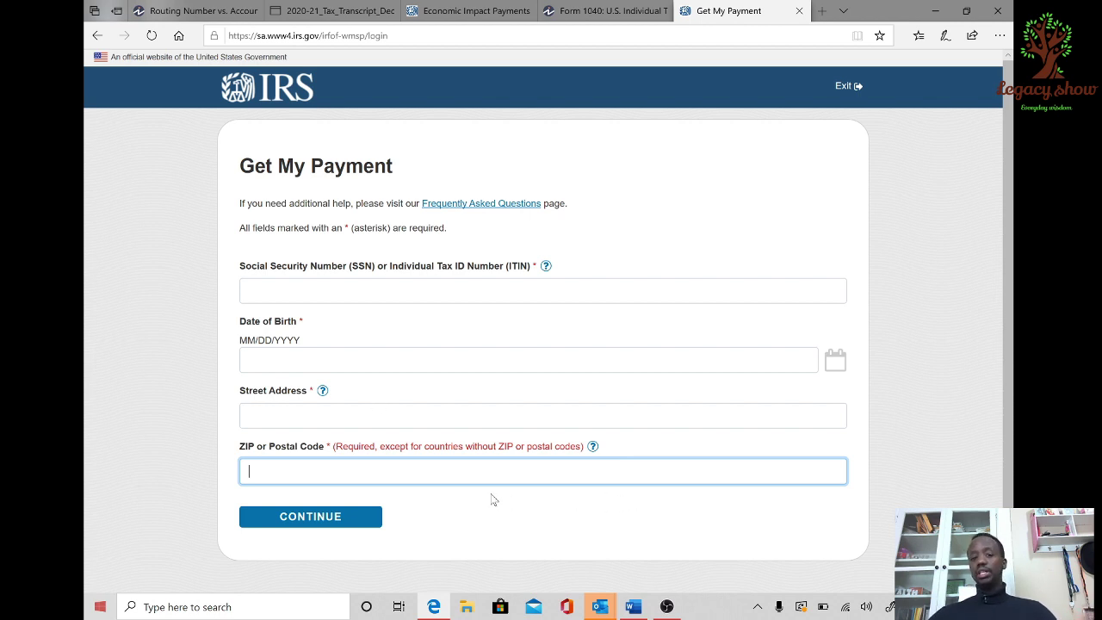
pyautogui.moveTo(322, 390)
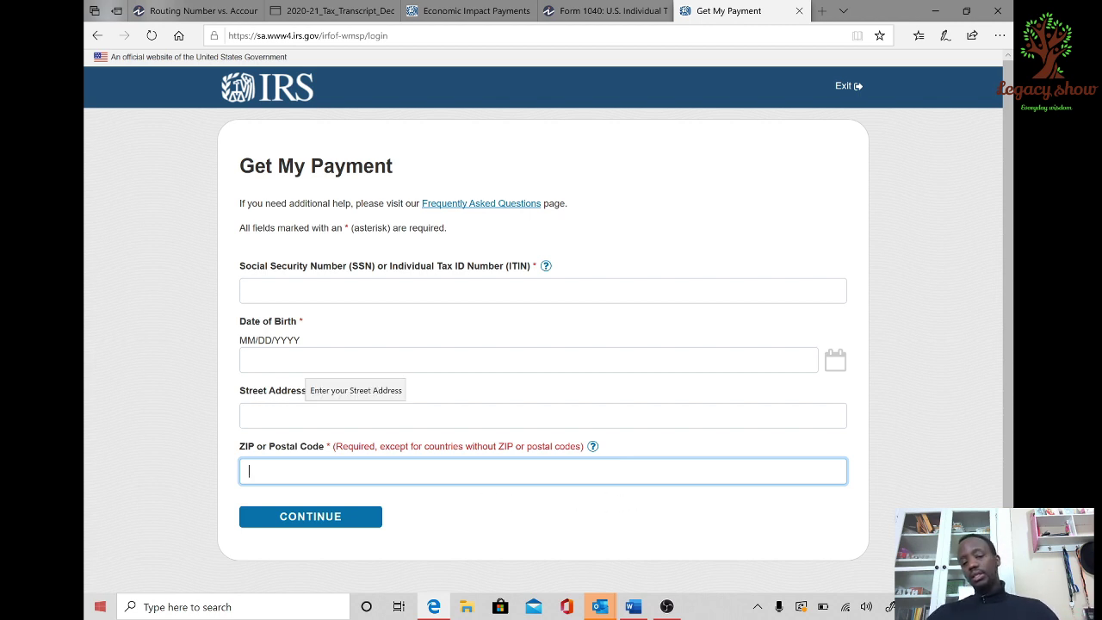
pyautogui.scroll(-1, 375, 292)
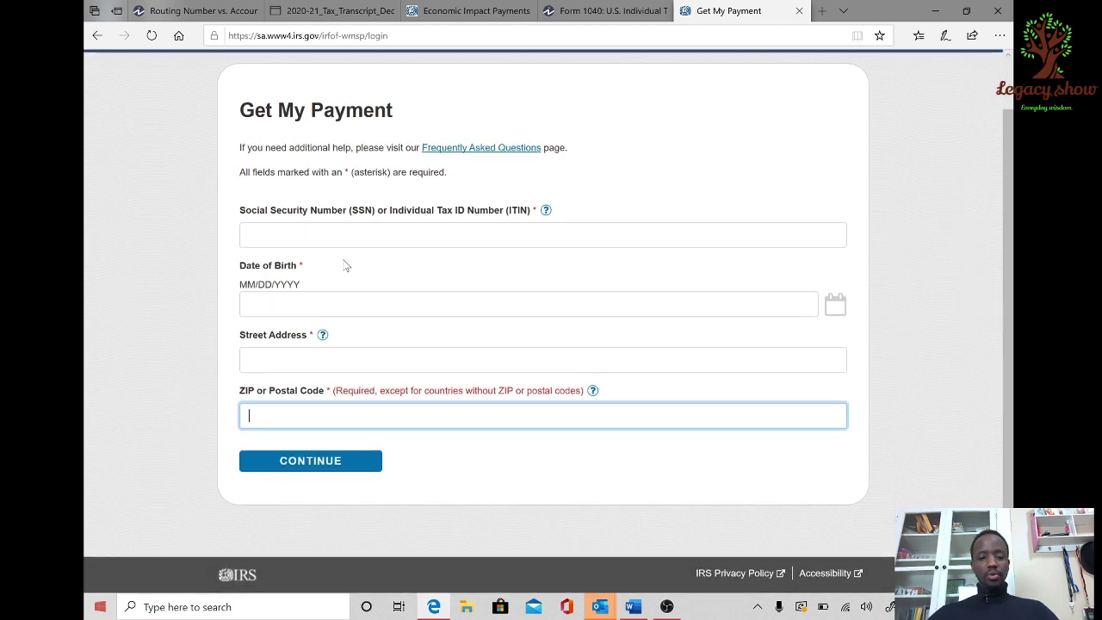
pyautogui.scroll(1, 375, 292)
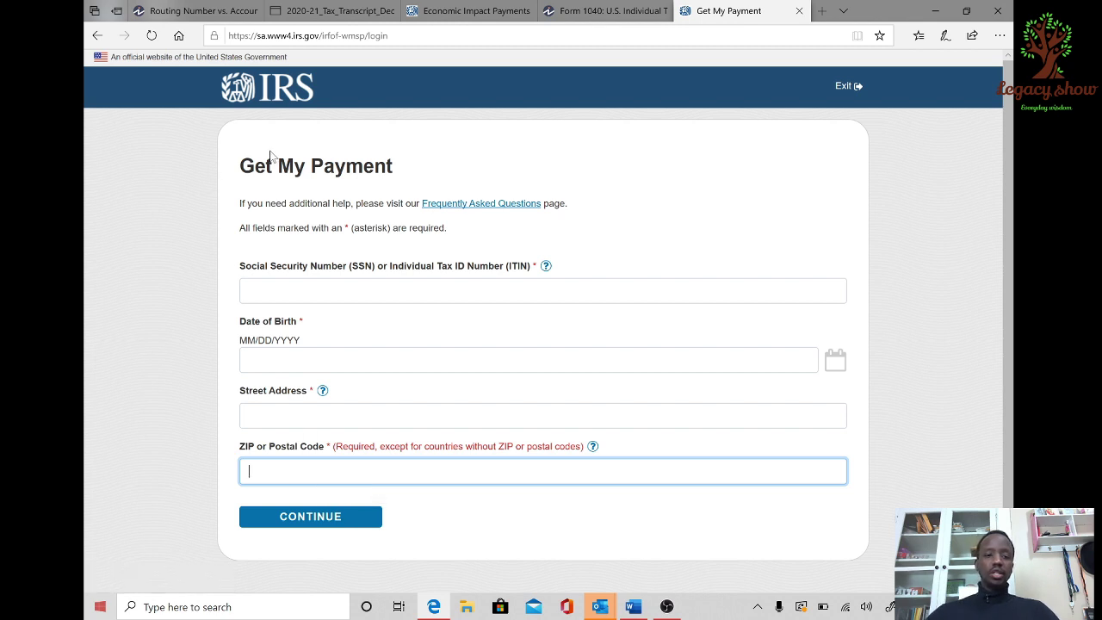
# - Show the 2020-21 Tax Transcript Decoder PDF at the sample Form 1040's tax and refund lines
pyautogui.click(327, 10)
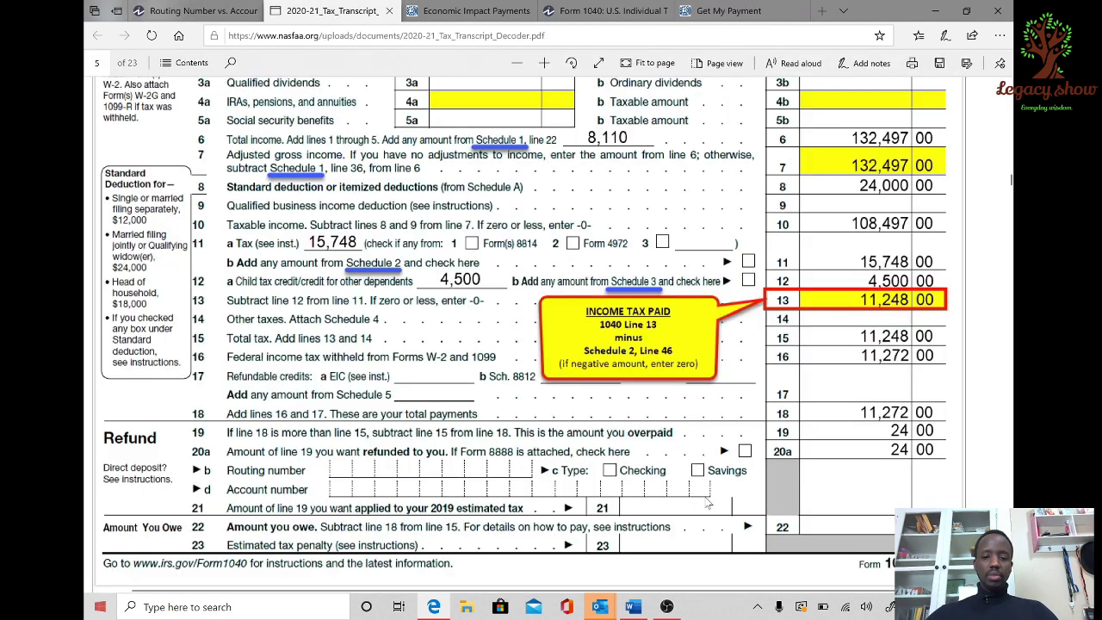
pyautogui.scroll(4, 549, 422)
pyautogui.scroll(-5, 548, 420)
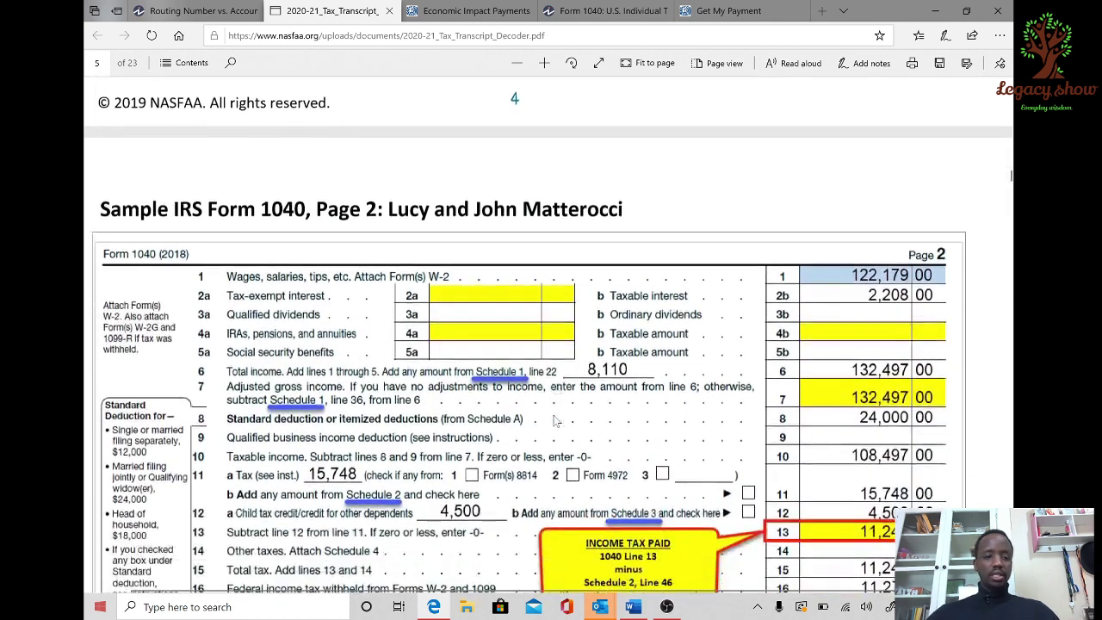
pyautogui.scroll(2, 551, 418)
pyautogui.scroll(-2, 553, 416)
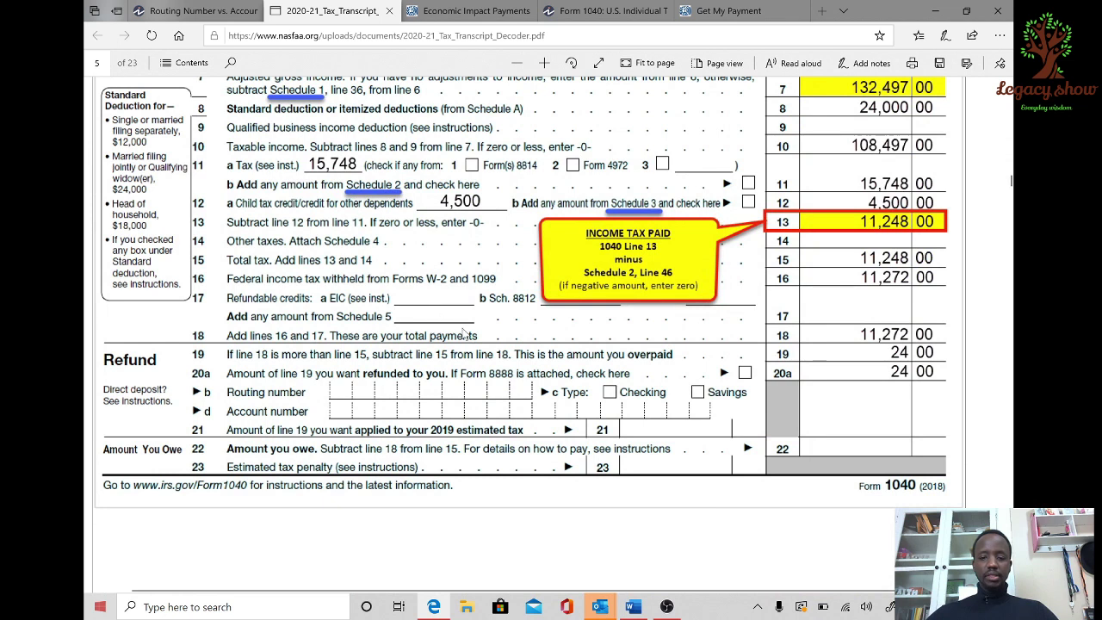
pyautogui.scroll(1, 456, 328)
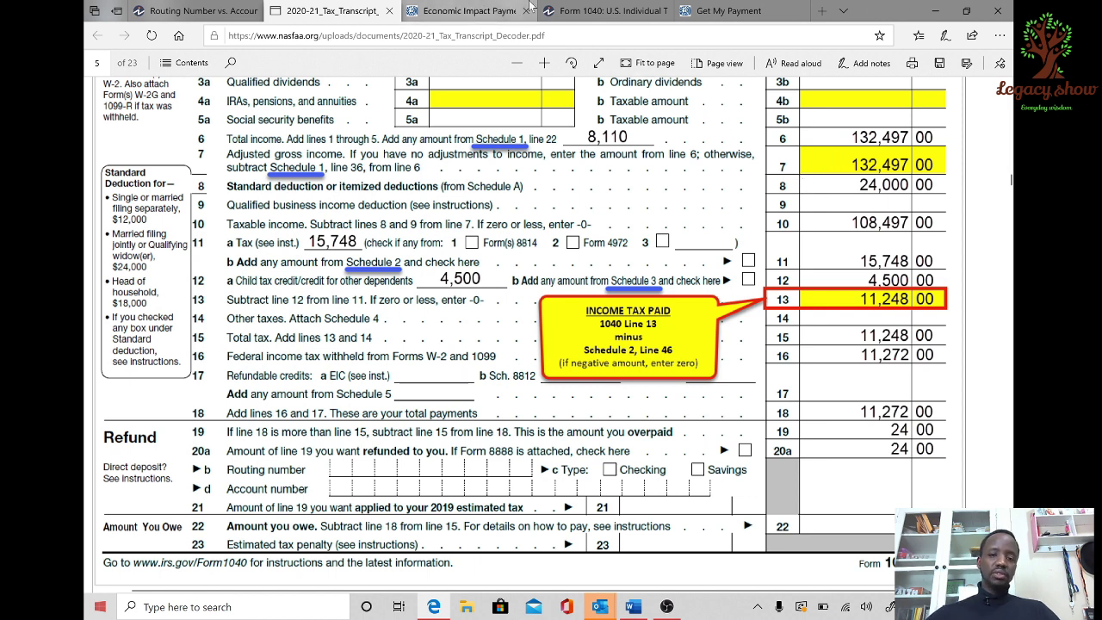
pyautogui.click(616, 8)
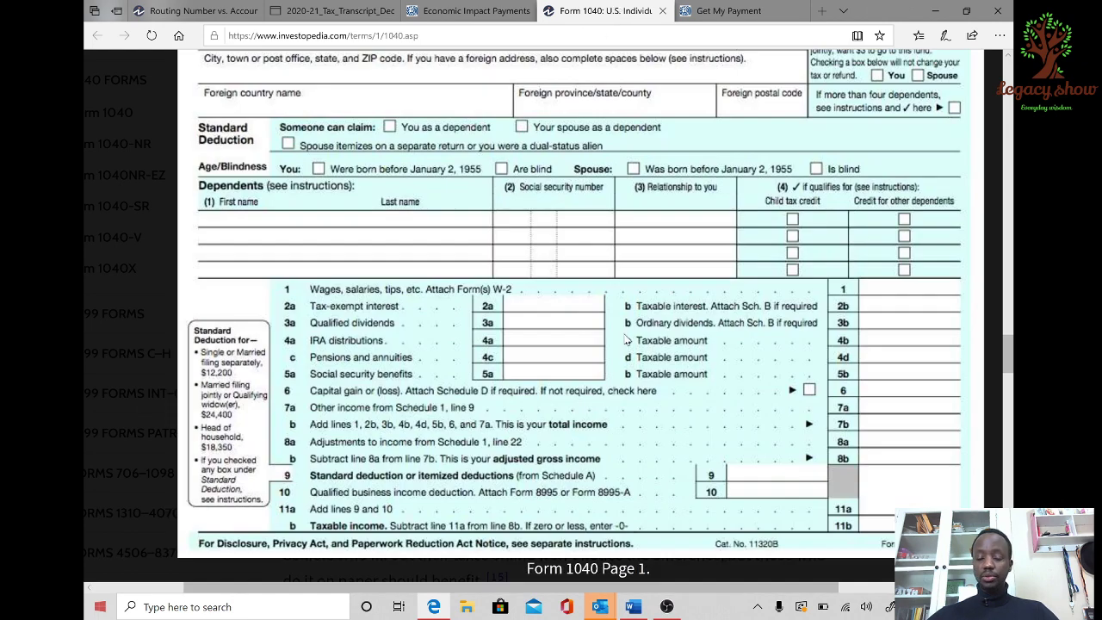
pyautogui.scroll(-1, 618, 327)
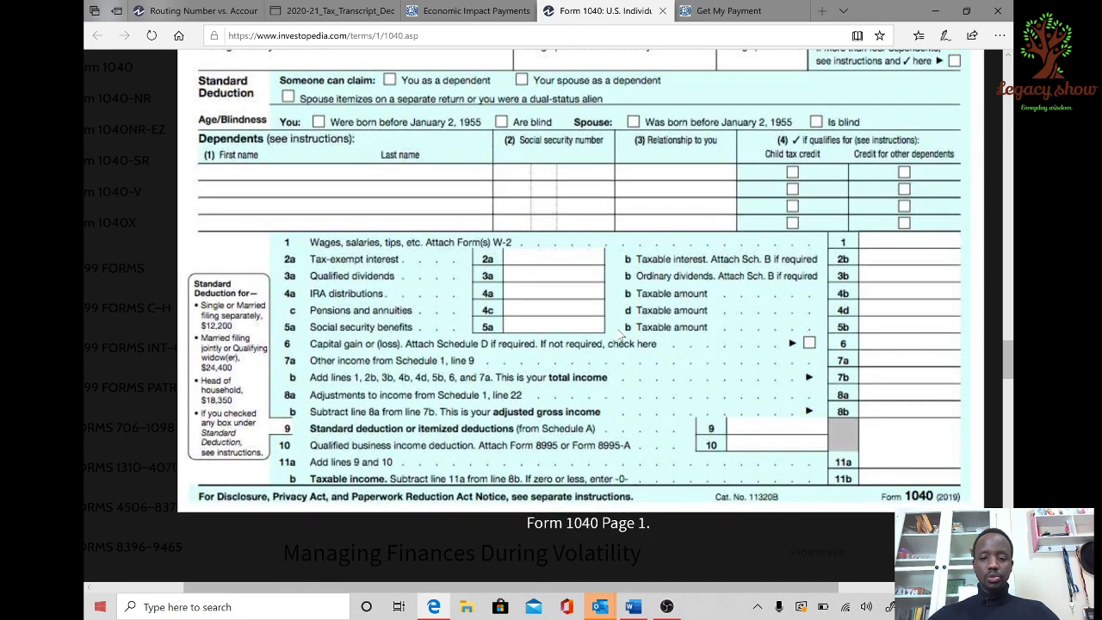
pyautogui.scroll(-1, 619, 336)
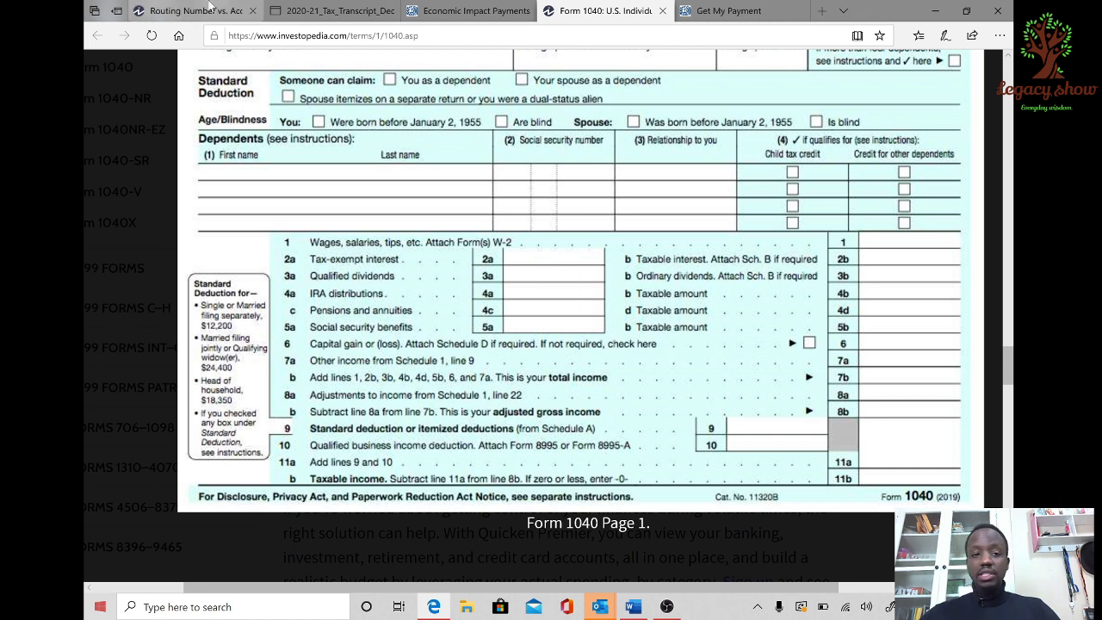
pyautogui.click(340, 11)
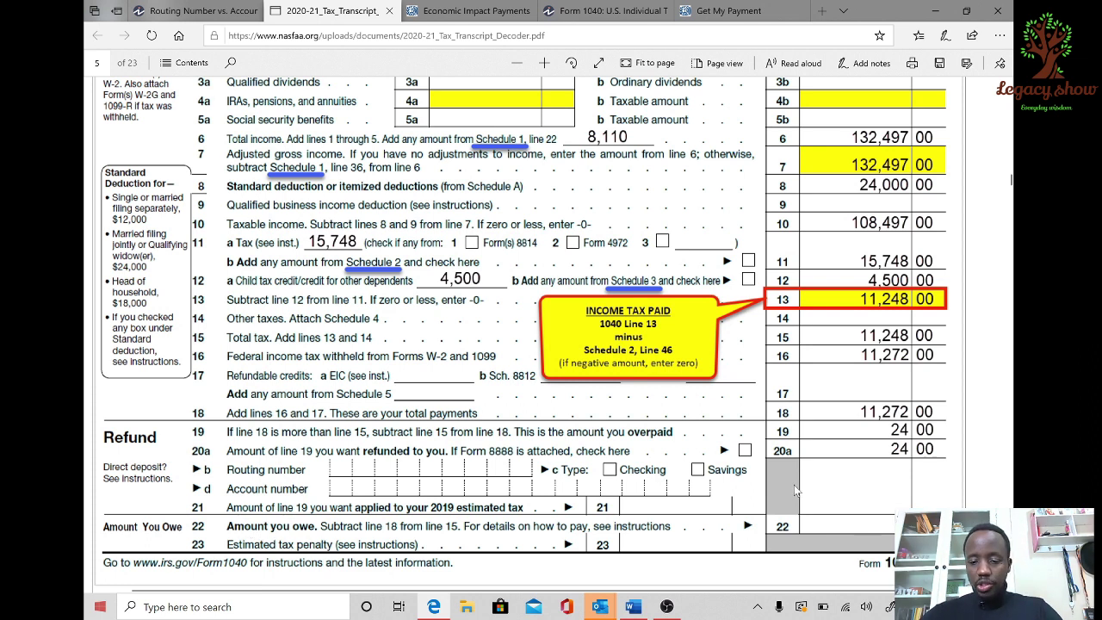
# - Review the Form 1040, Economic Impact Payments, transcript and routing-number pages, then return to the login form
pyautogui.click(594, 11)
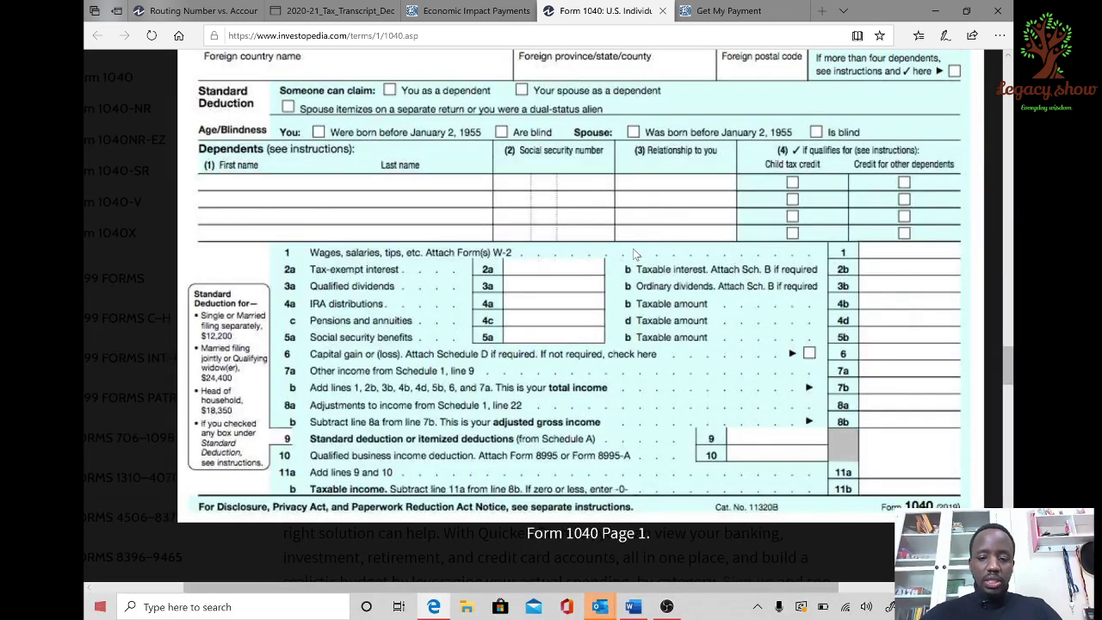
pyautogui.scroll(-1, 620, 297)
pyautogui.scroll(-1, 551, 433)
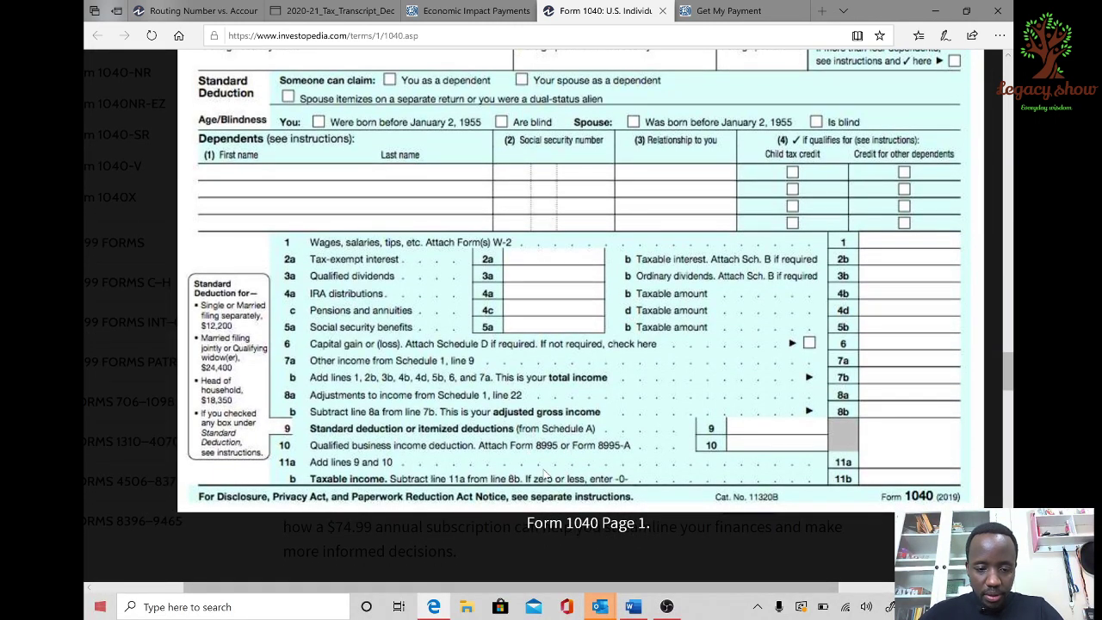
pyautogui.scroll(-4, 496, 457)
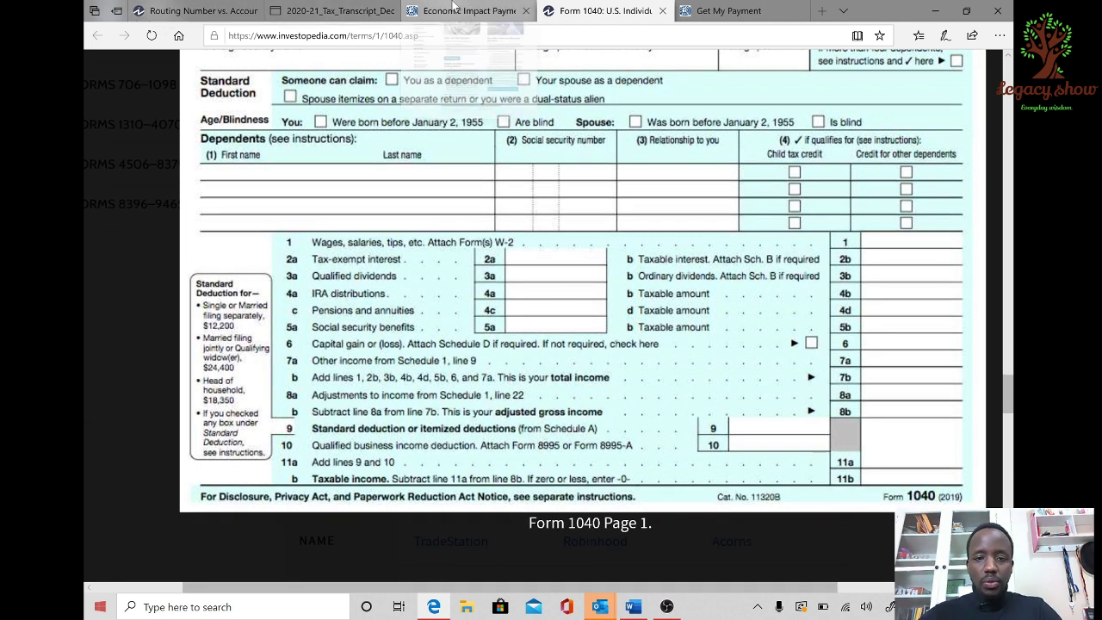
pyautogui.click(468, 8)
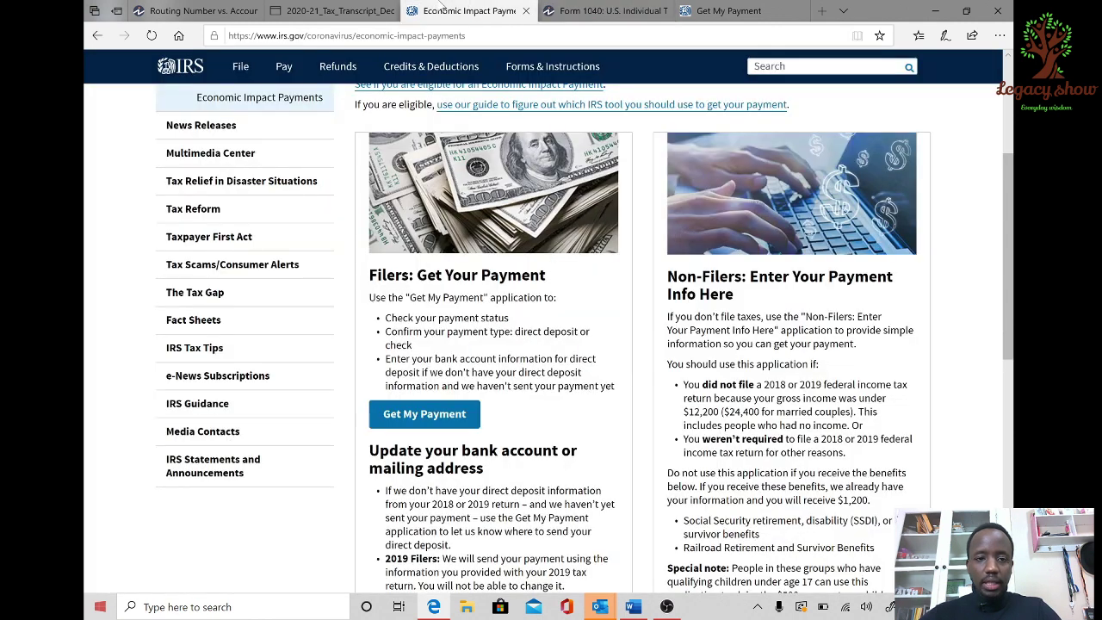
pyautogui.click(353, 7)
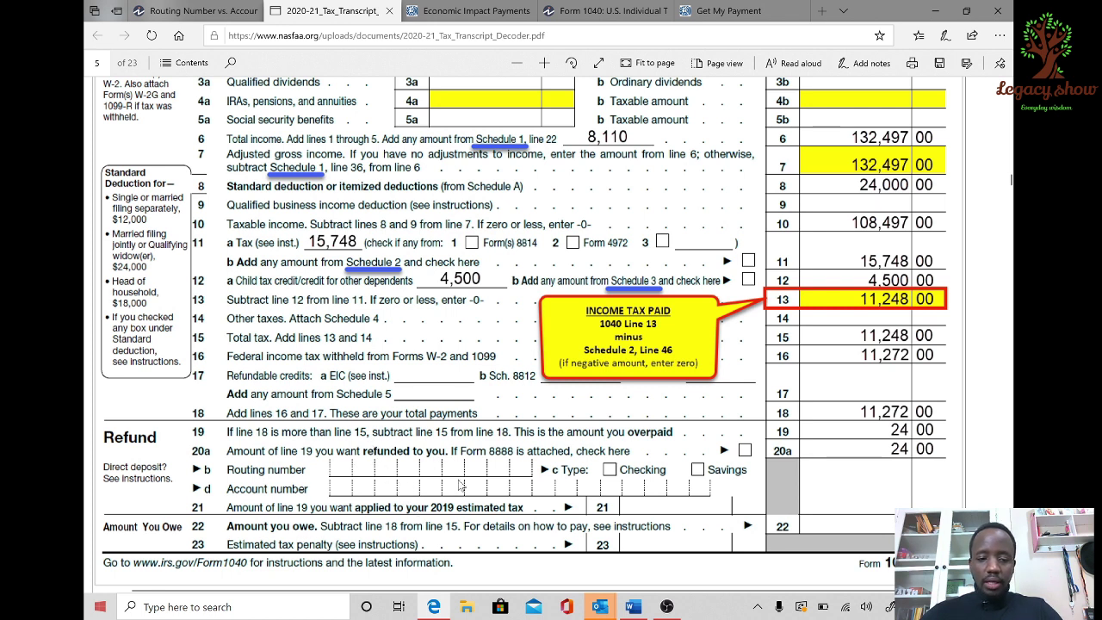
pyautogui.click(196, 11)
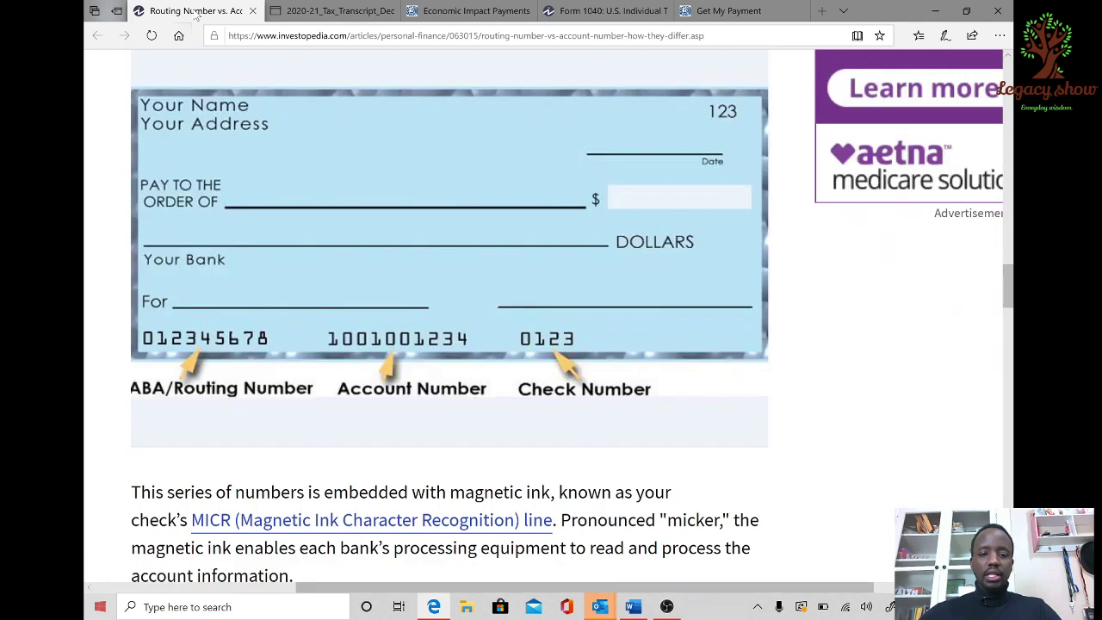
pyautogui.click(712, 10)
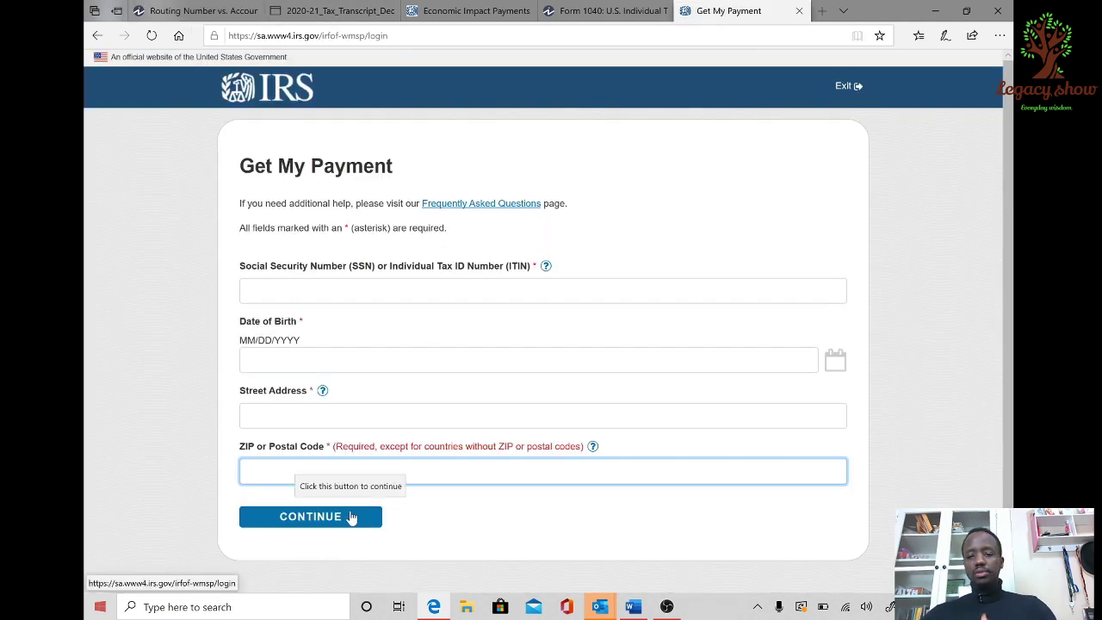